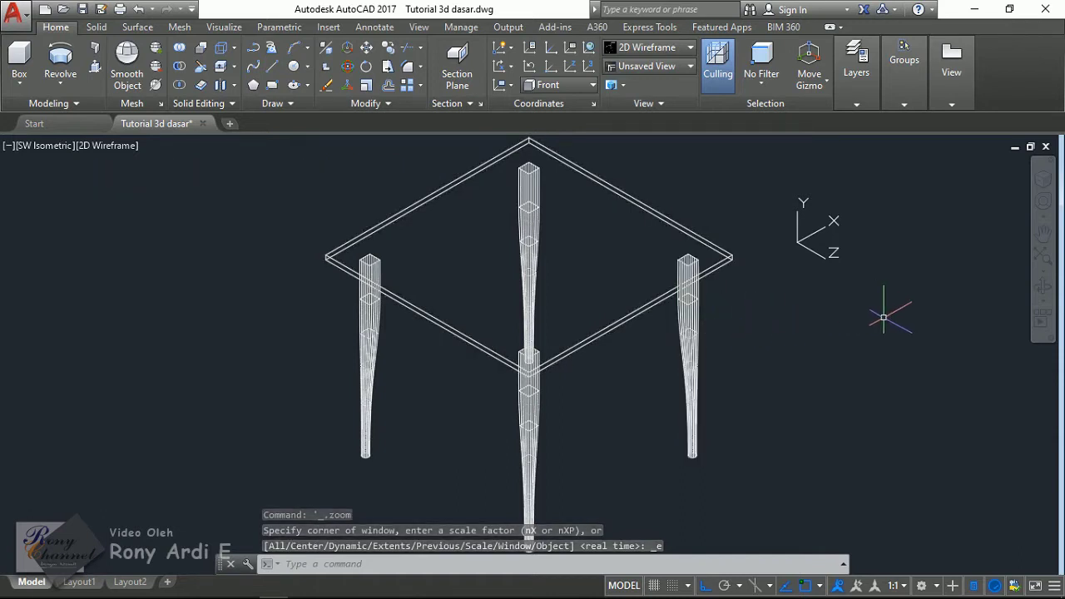
# - Pan the table aside and switch the viewport to the Front view
pyautogui.moveTo(887, 319); pyautogui.dragTo(720, 324, button='middle')
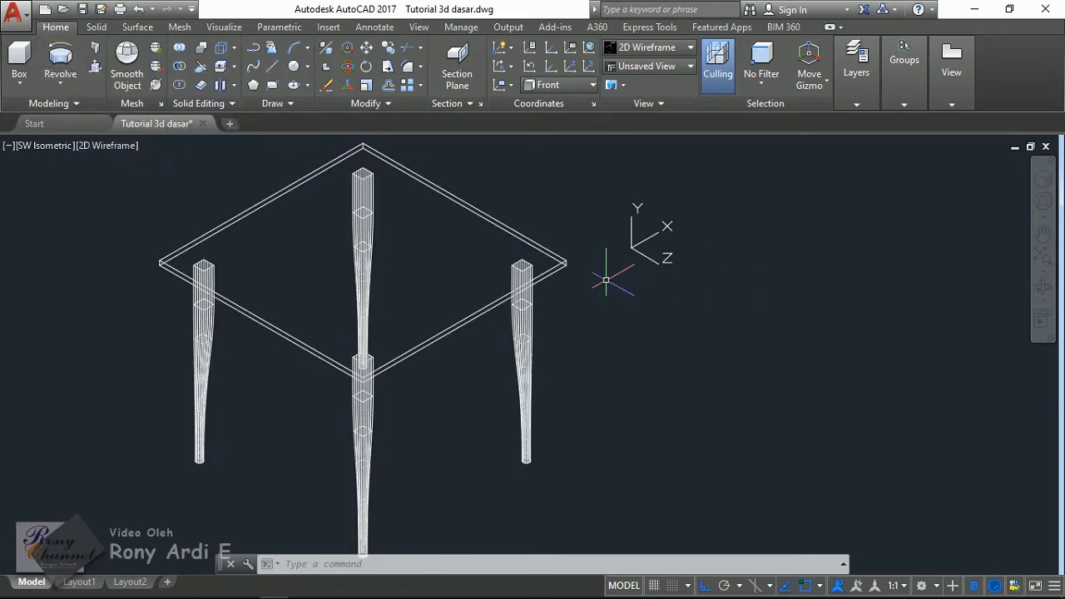
pyautogui.click(42, 147)
pyautogui.click(92, 249)
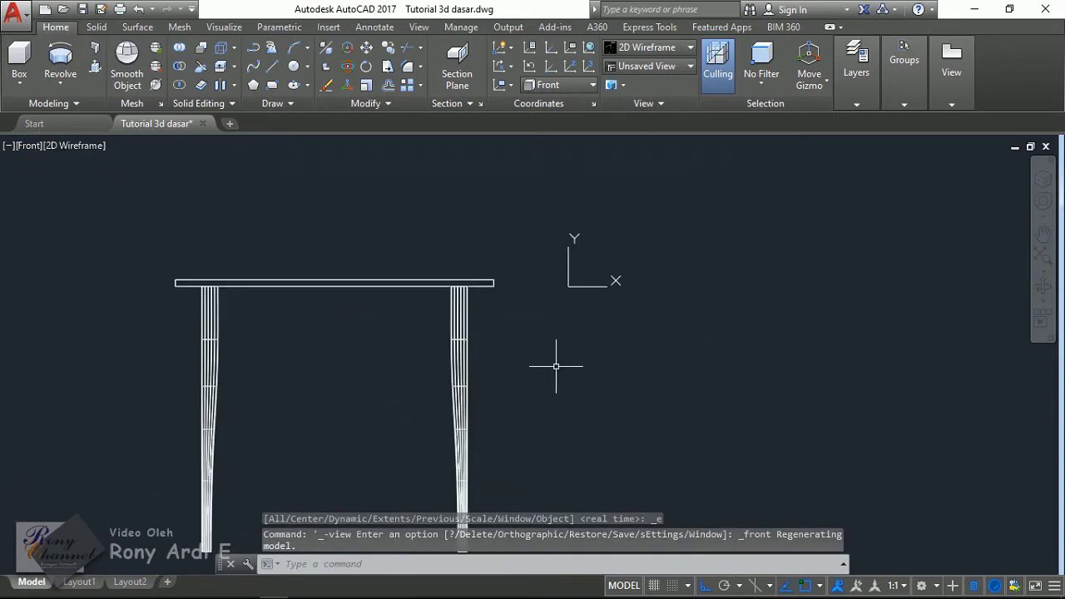
# - Draw a 350-unit vertical line to the right of the table
pyautogui.write('l')
pyautogui.press('Return')
pyautogui.click(681, 238)
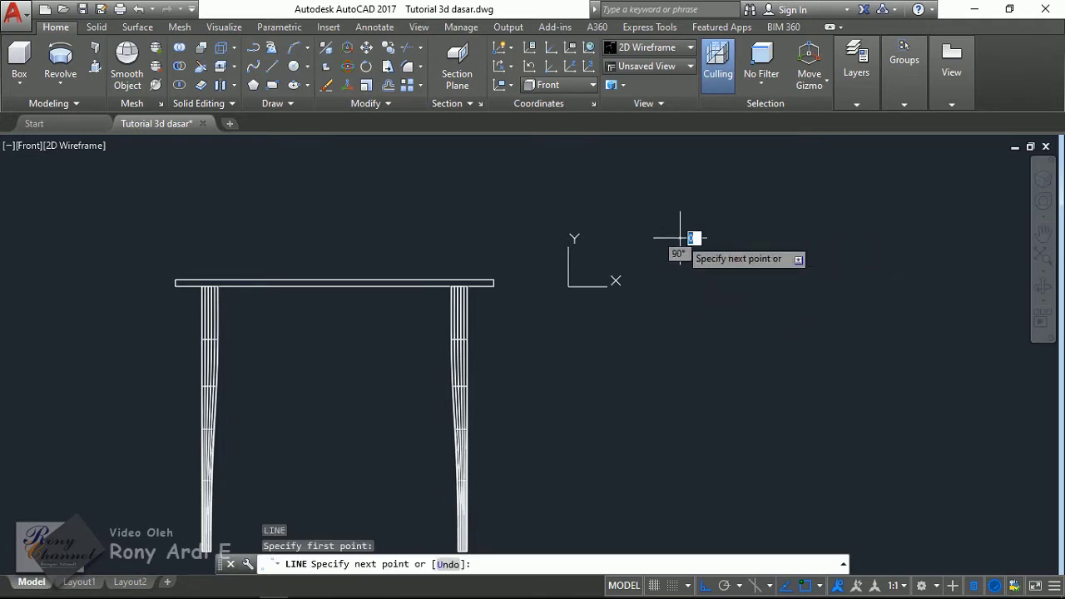
pyautogui.write('35')
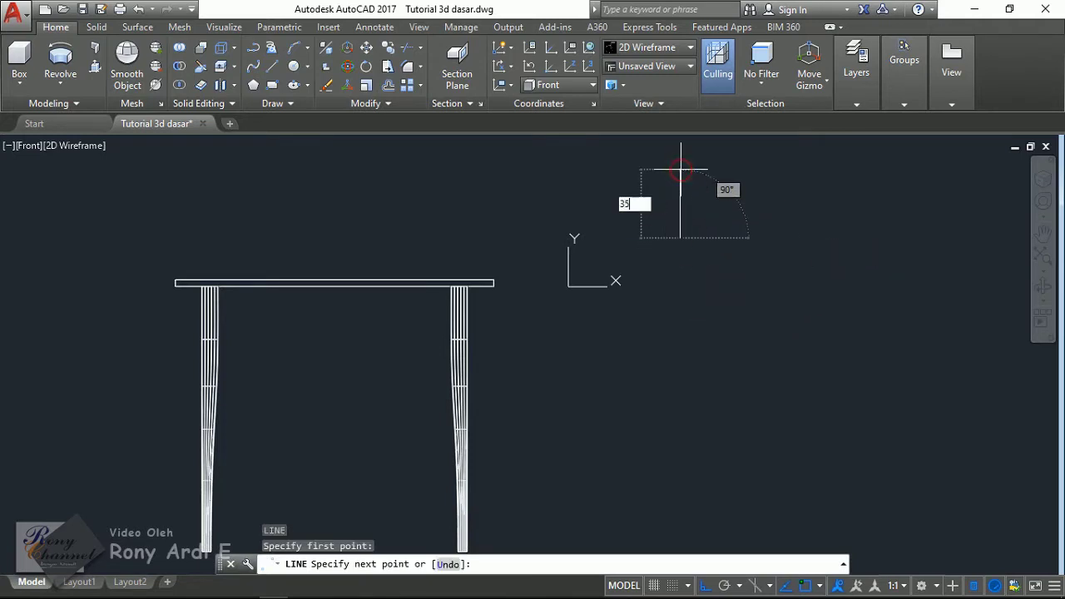
pyautogui.press('Return')
pyautogui.press('Escape')
pyautogui.scroll(-2, 665, 332)
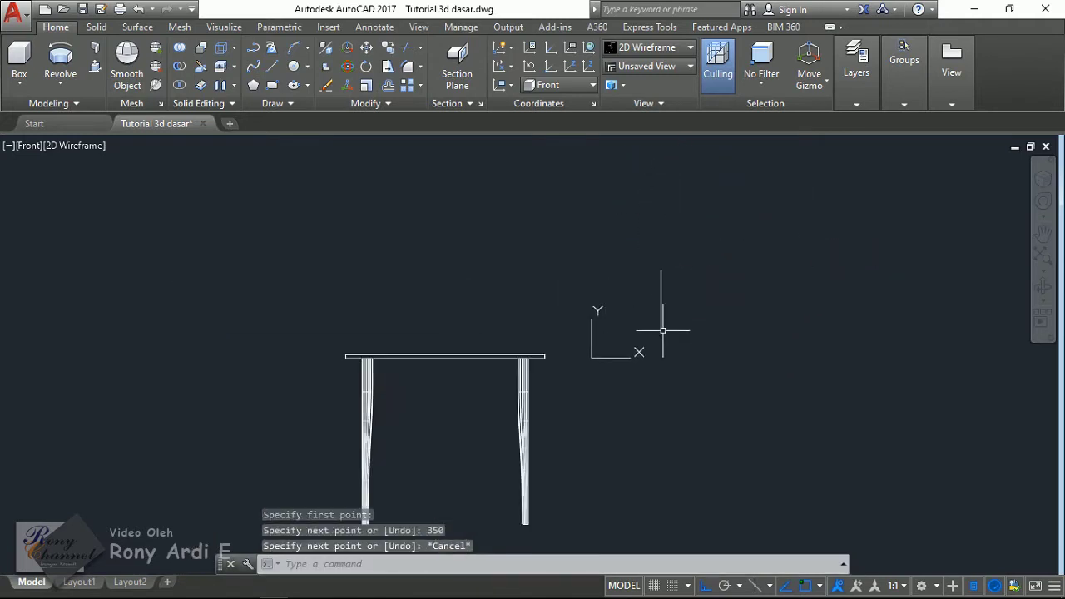
pyautogui.scroll(4, 665, 336)
# - Draw a trial 350-unit horizontal line leftward from the vertical line's bottom, then erase it
pyautogui.write('l')
pyautogui.press('Return')
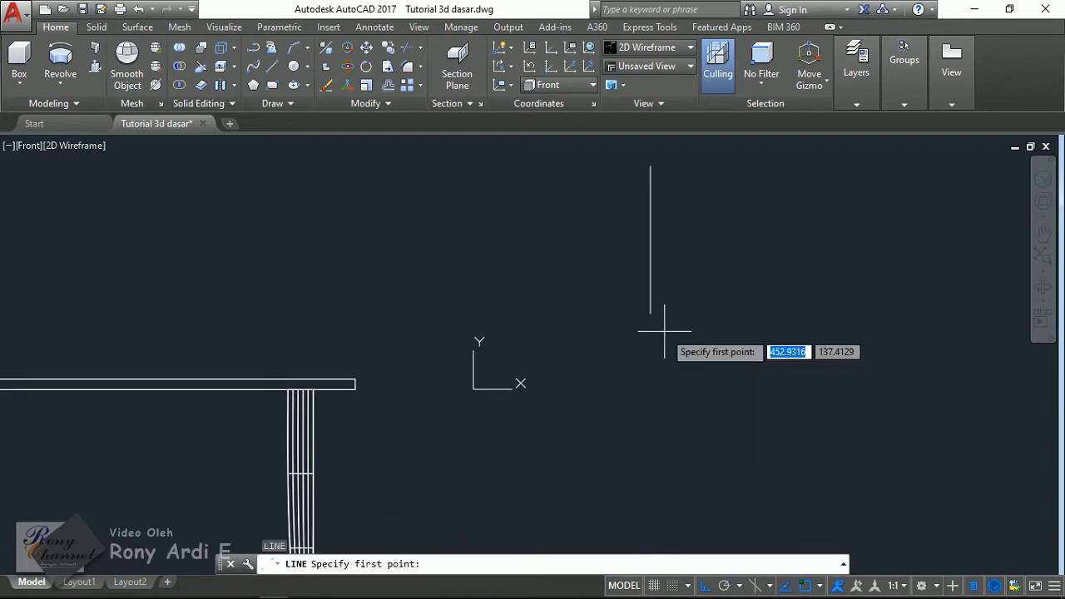
pyautogui.scroll(2, 649, 311)
pyautogui.click(649, 312)
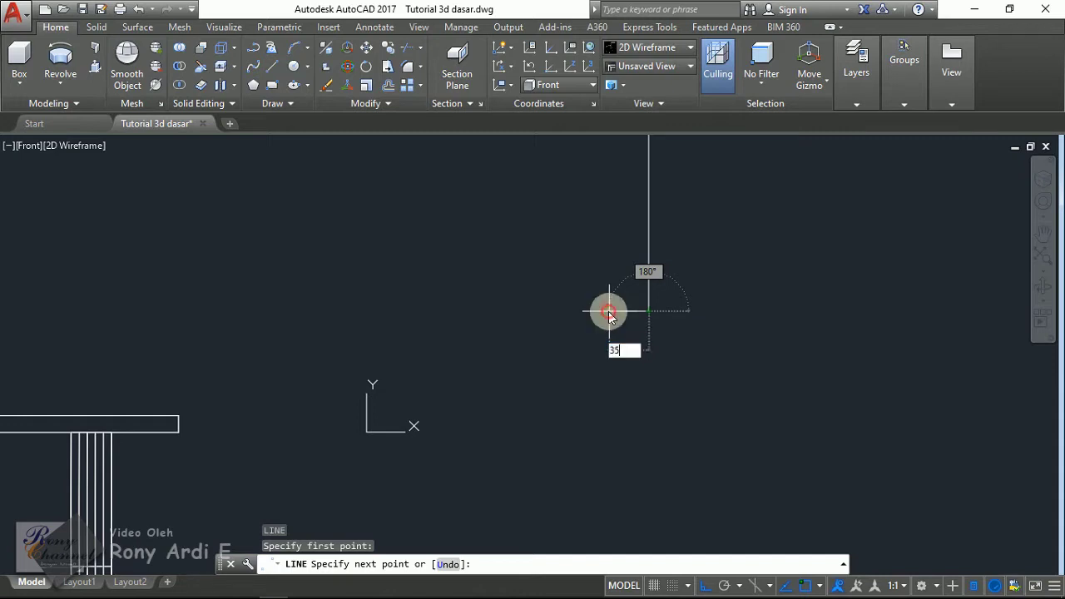
pyautogui.write('350')
pyautogui.press('Return')
pyautogui.press('Escape')
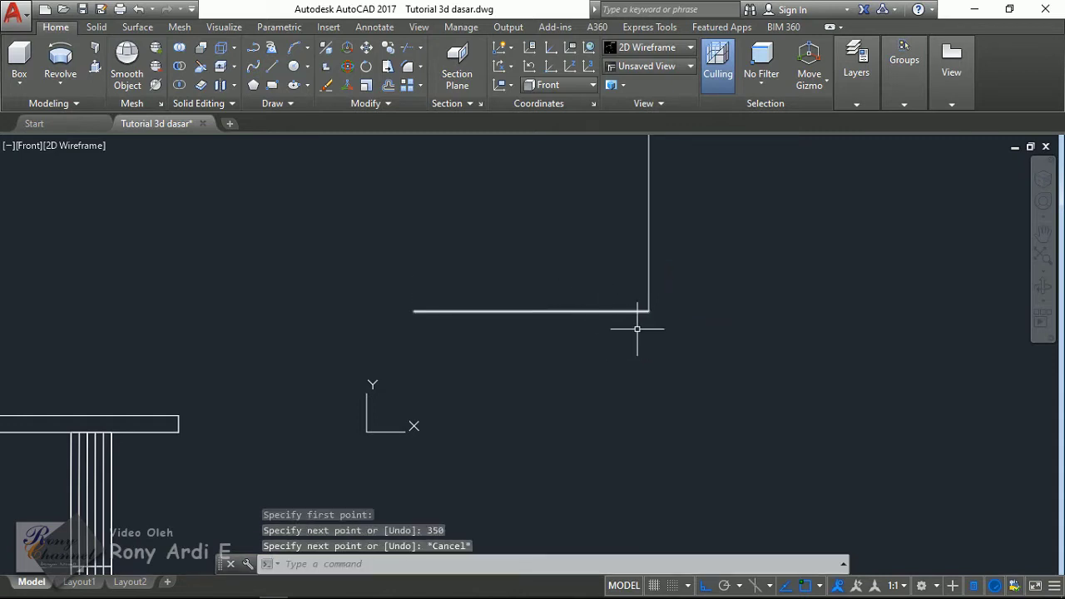
pyautogui.moveTo(638, 328); pyautogui.dragTo(542, 286)
pyautogui.press('Delete')
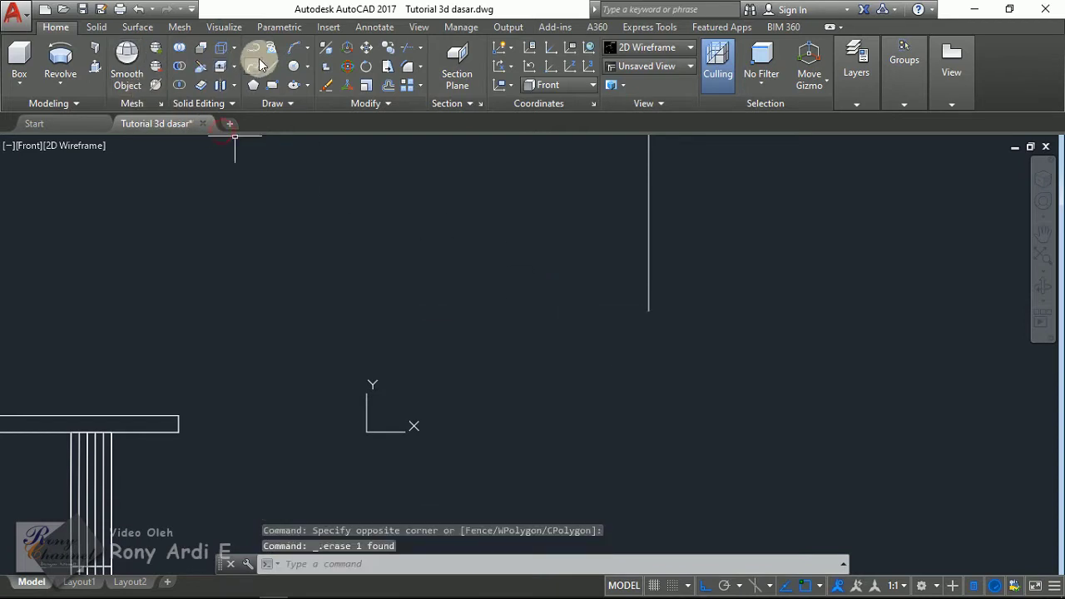
# - Draw a 35-unit leftward line from the bottom endpoint and a 40-unit one from the top
pyautogui.click(273, 66)
pyautogui.click(648, 310)
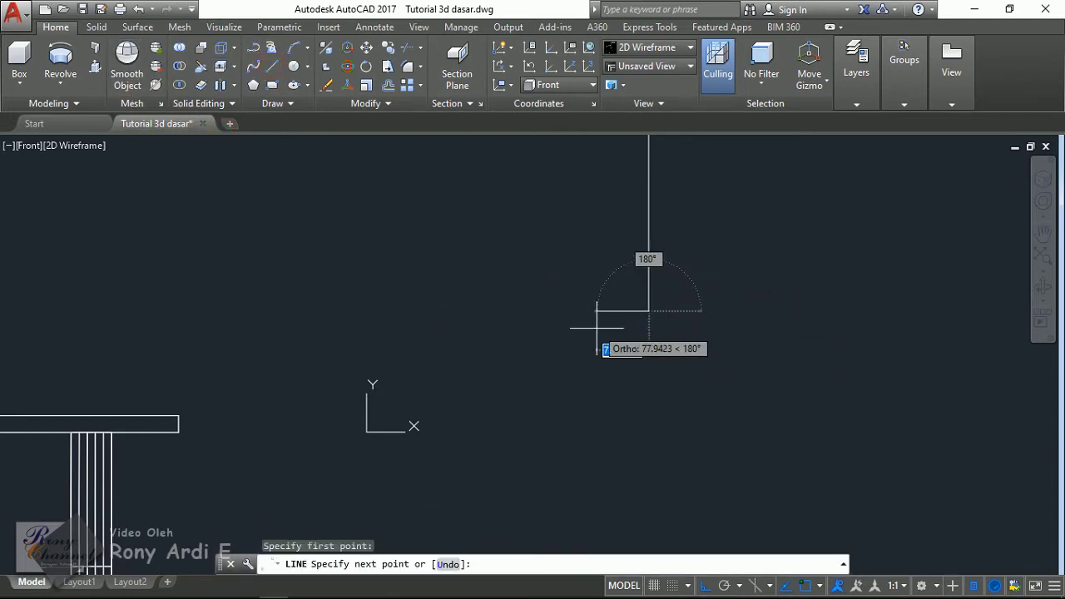
pyautogui.write('35')
pyautogui.press('Return')
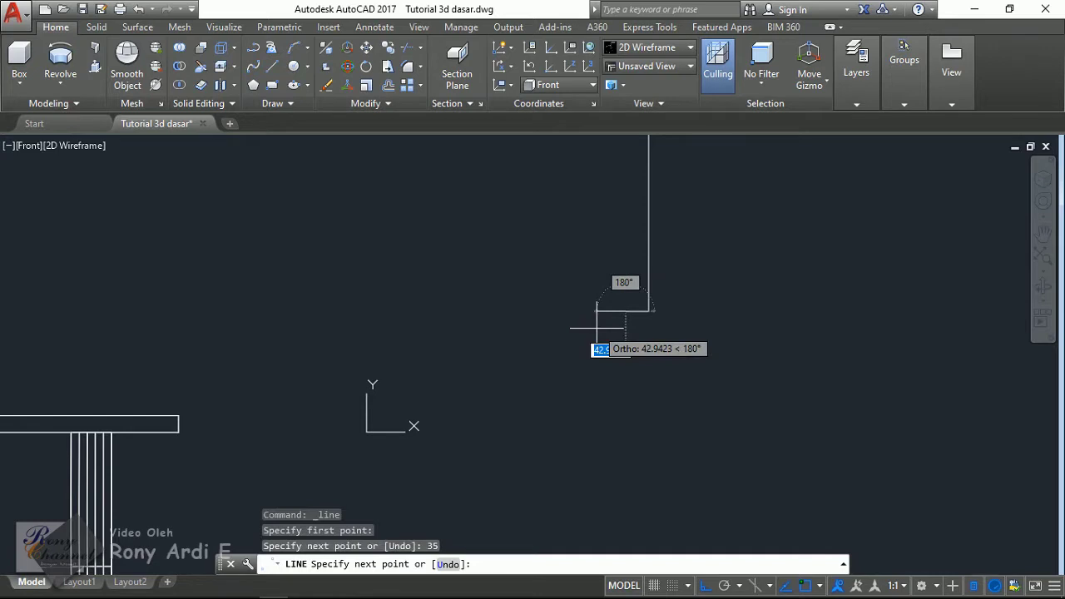
pyautogui.press('Escape')
pyautogui.scroll(-2, 561, 473)
pyautogui.press('space')
pyautogui.click(615, 226)
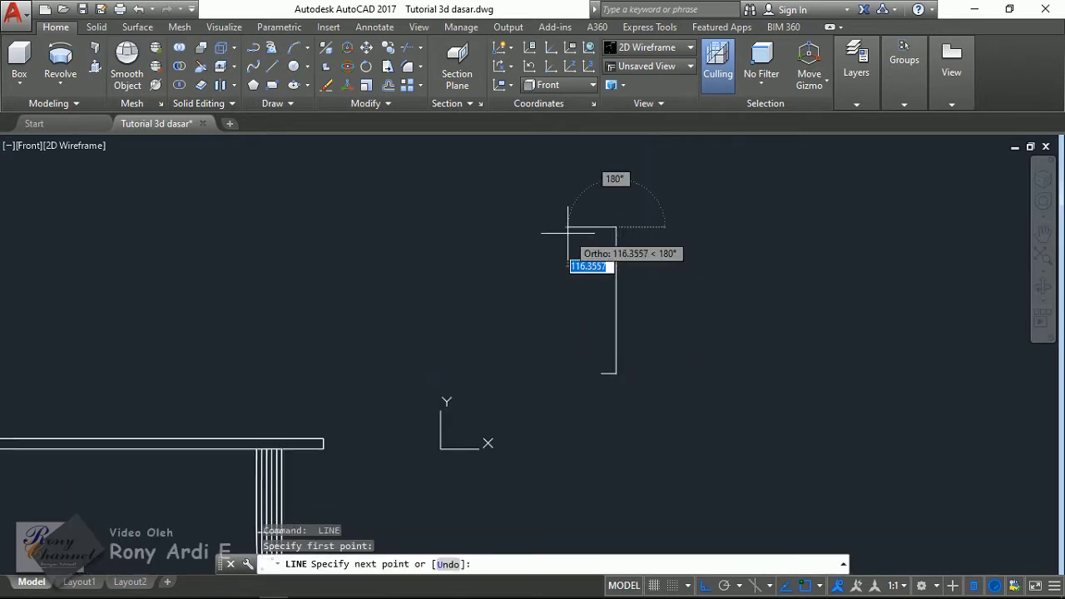
pyautogui.write('40')
pyautogui.press('Return')
pyautogui.press('Escape')
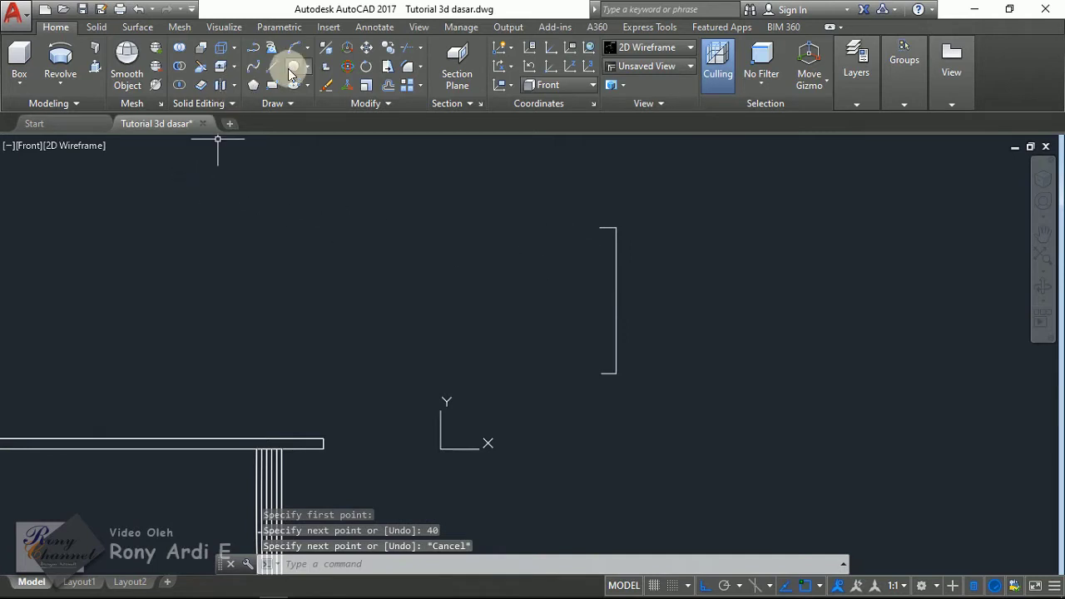
# - Draw a trial spline vase profile from the top line's end down through an inward bend
pyautogui.click(254, 67)
pyautogui.click(593, 231)
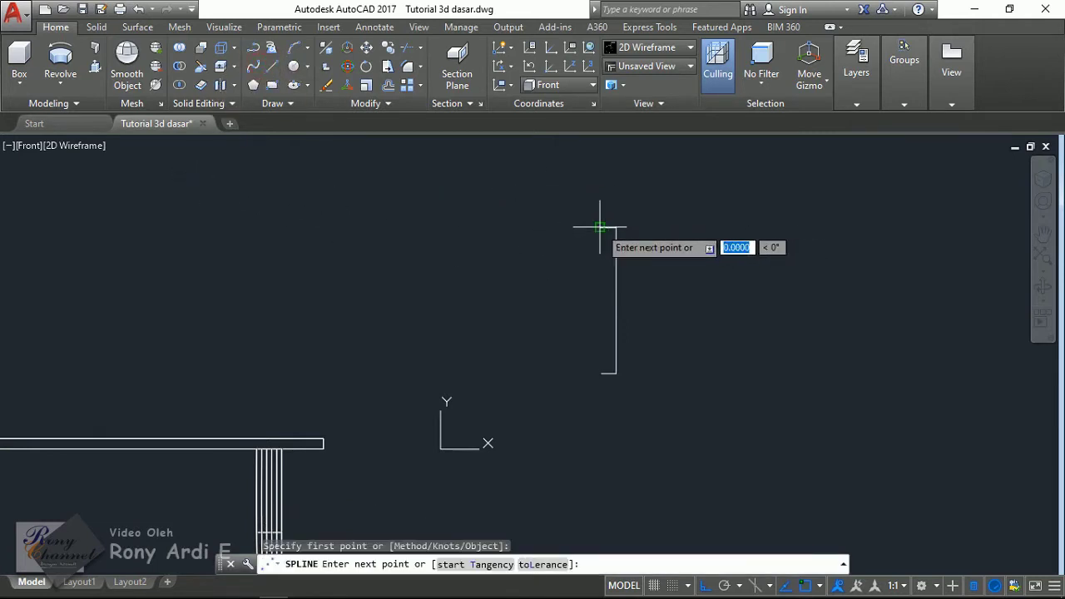
pyautogui.scroll(2, 593, 268)
pyautogui.press('F8')
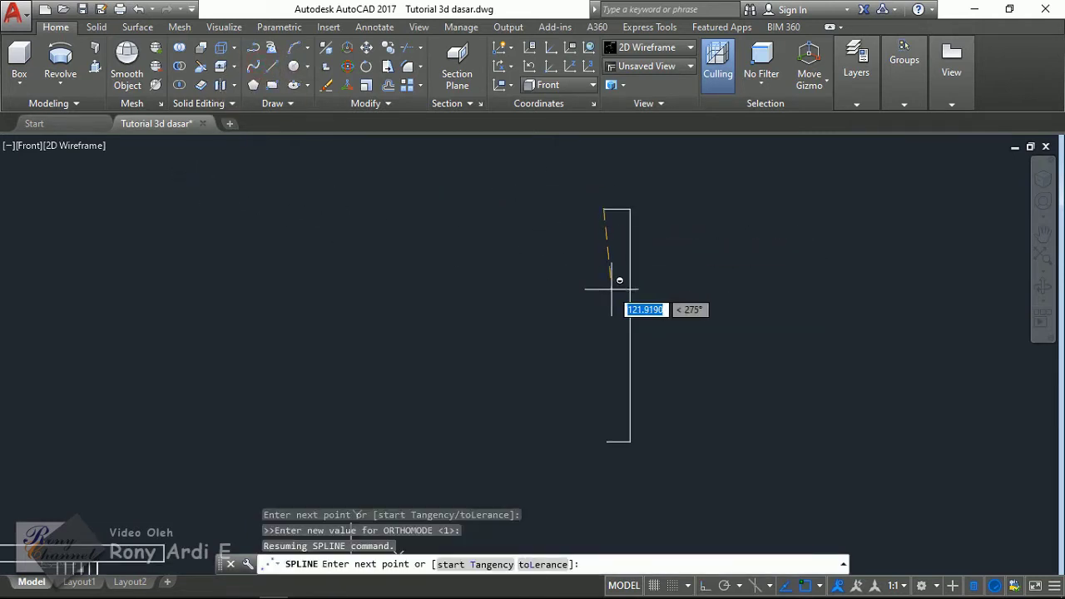
pyautogui.click(614, 293)
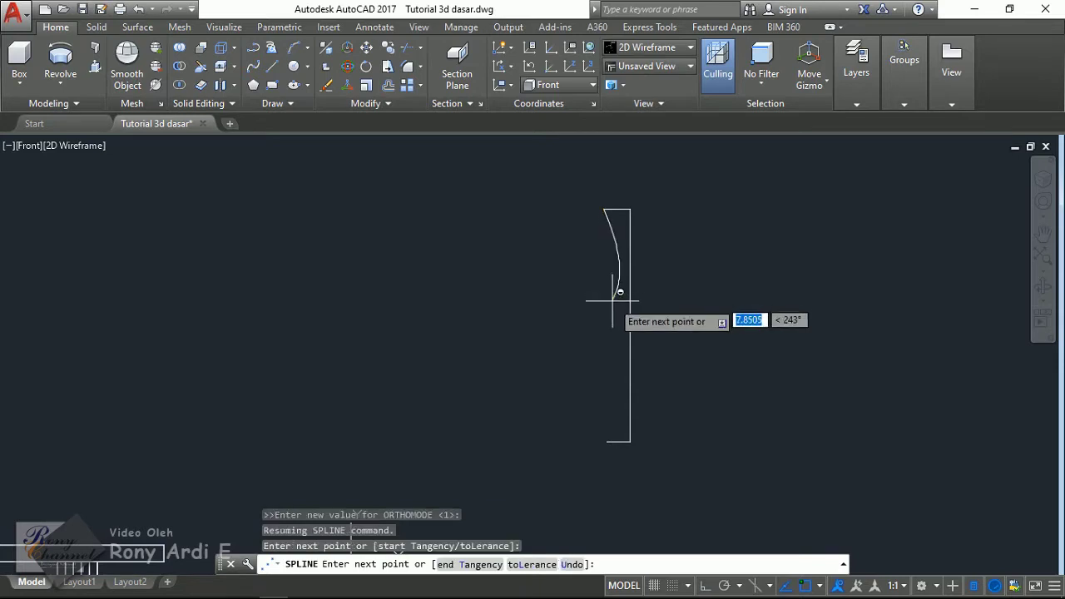
pyautogui.click(585, 362)
pyautogui.click(608, 441)
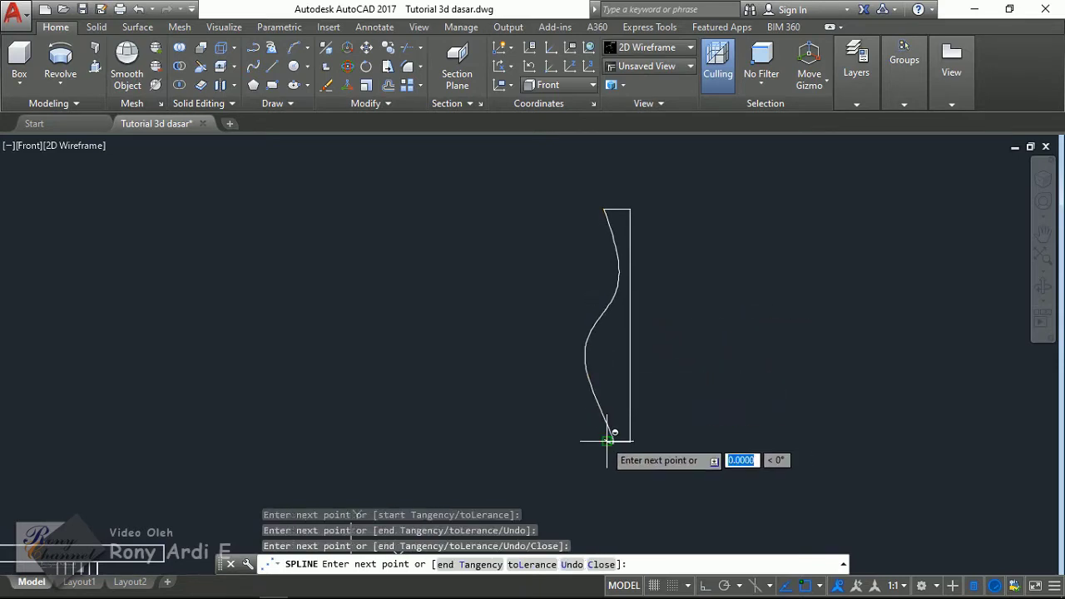
pyautogui.press('Return')
pyautogui.press('Return')
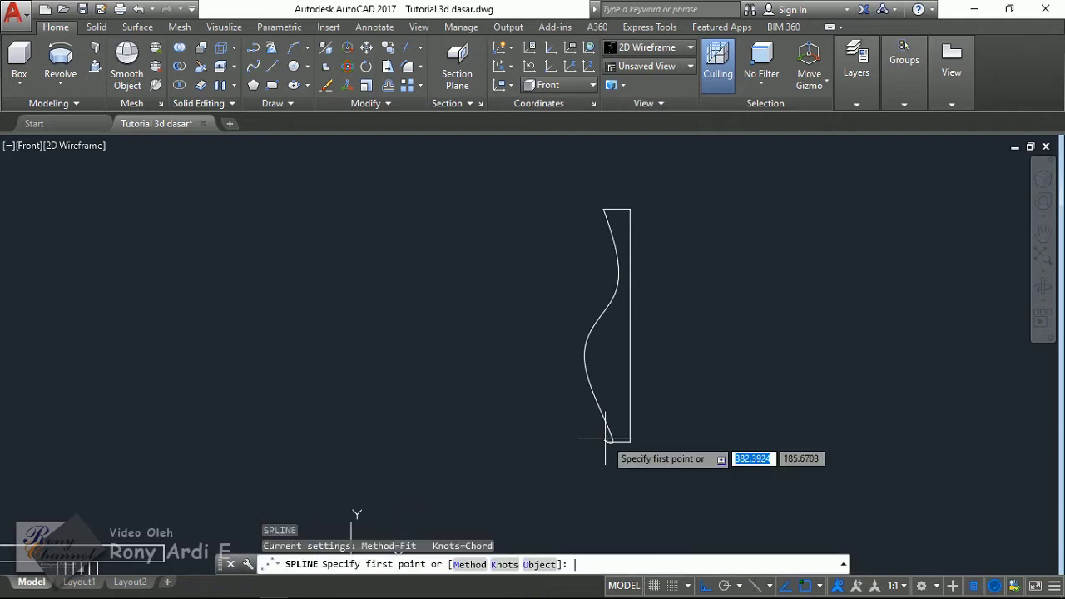
pyautogui.press('Return')
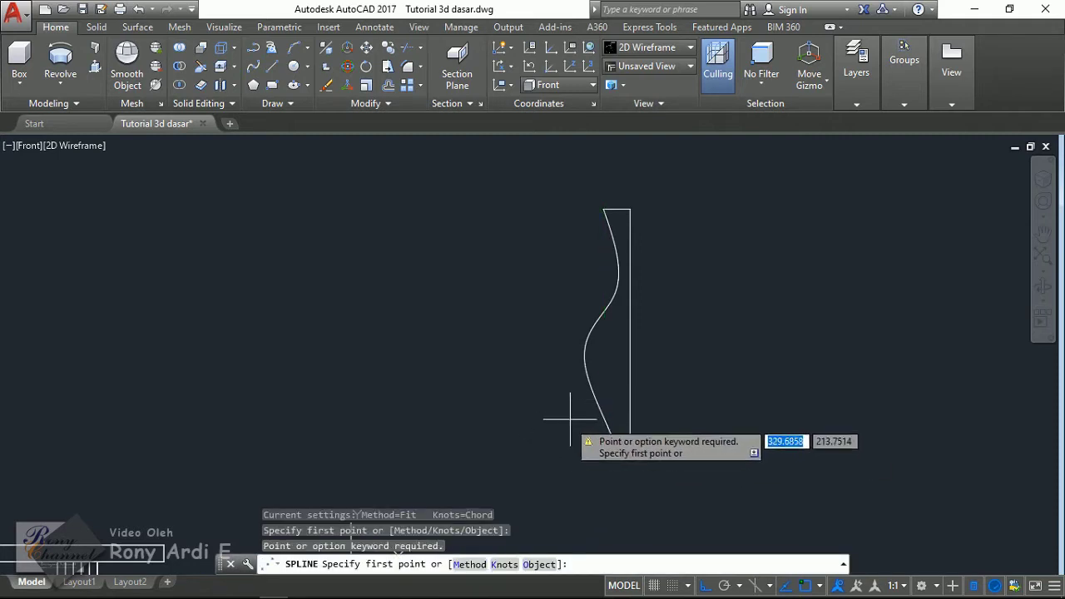
pyautogui.press('Escape')
# - Select the trial spline profile and delete it
pyautogui.click(599, 351)
pyautogui.click(564, 377)
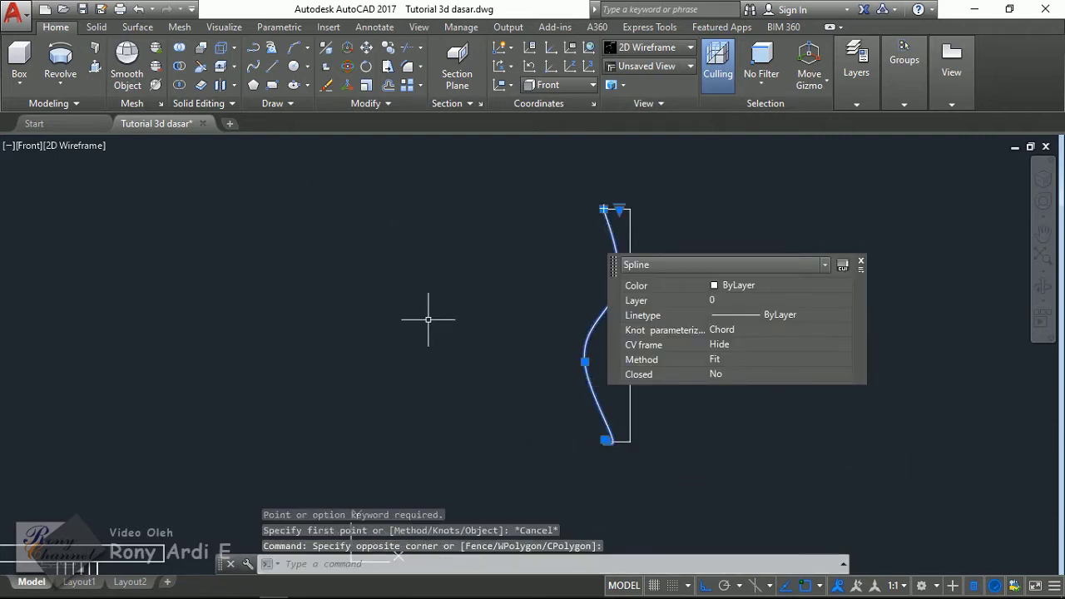
pyautogui.press('Escape')
pyautogui.click(580, 368)
pyautogui.click(488, 405)
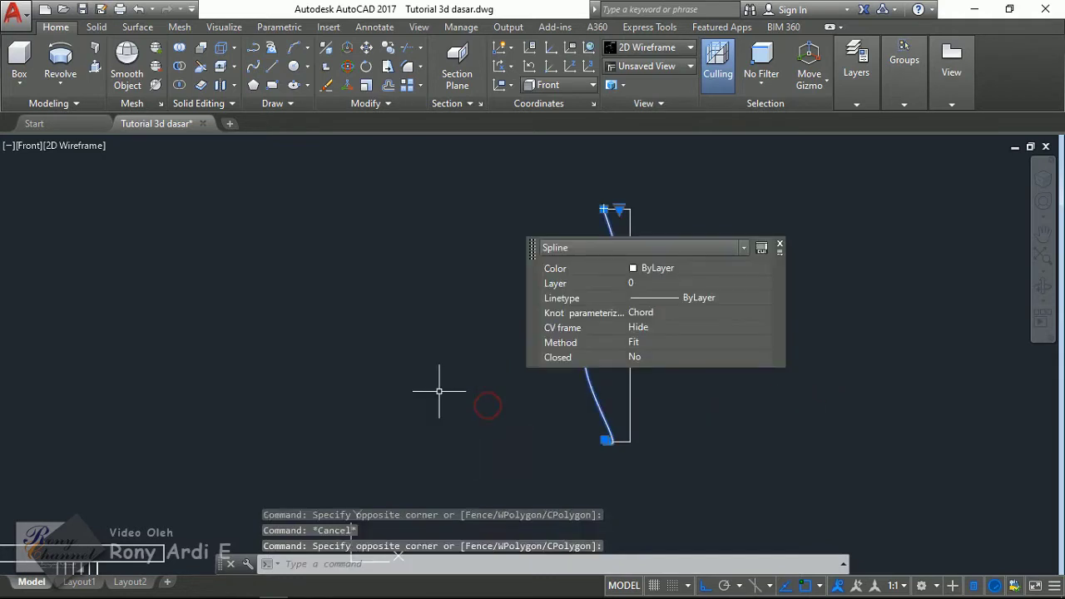
pyautogui.press('Delete')
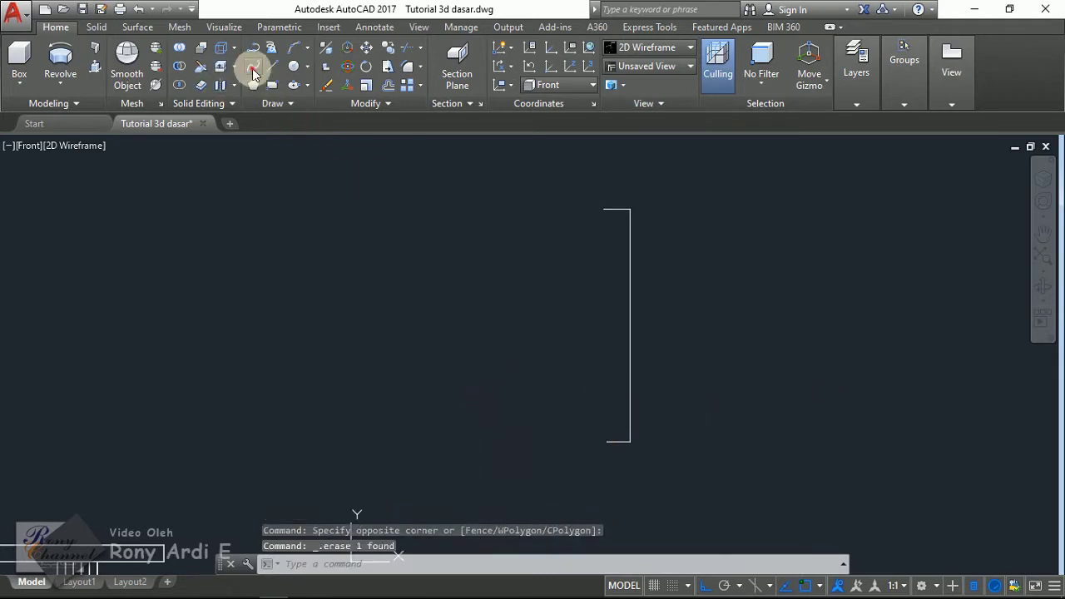
# - Draw another spline profile along the bracket, then delete it
pyautogui.click(254, 74)
pyautogui.click(604, 208)
pyautogui.scroll(2, 612, 255)
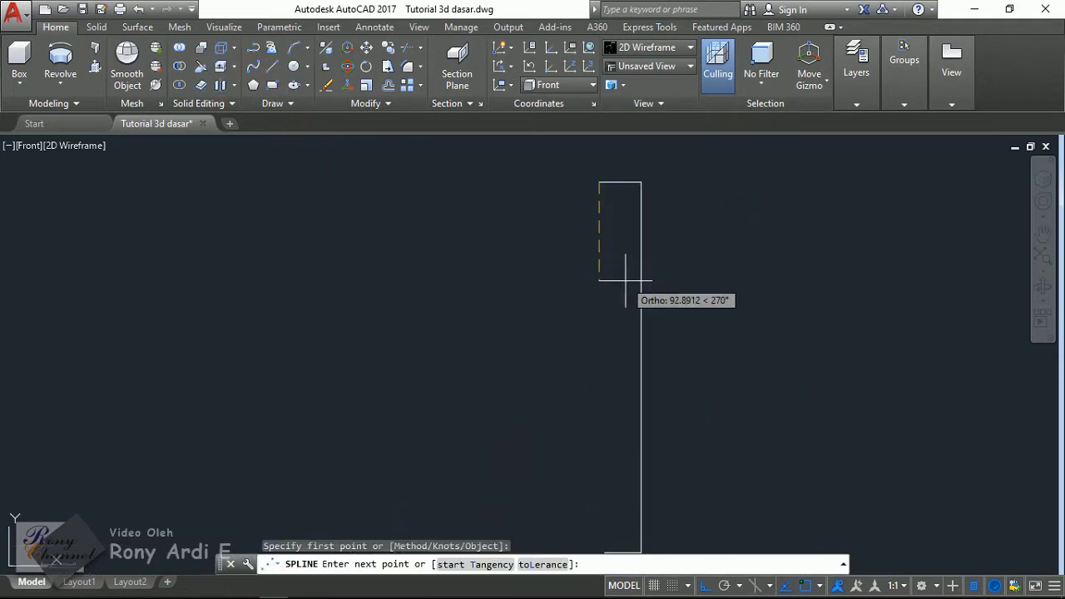
pyautogui.press('F8')
pyautogui.click(623, 283)
pyautogui.scroll(-3, 623, 283)
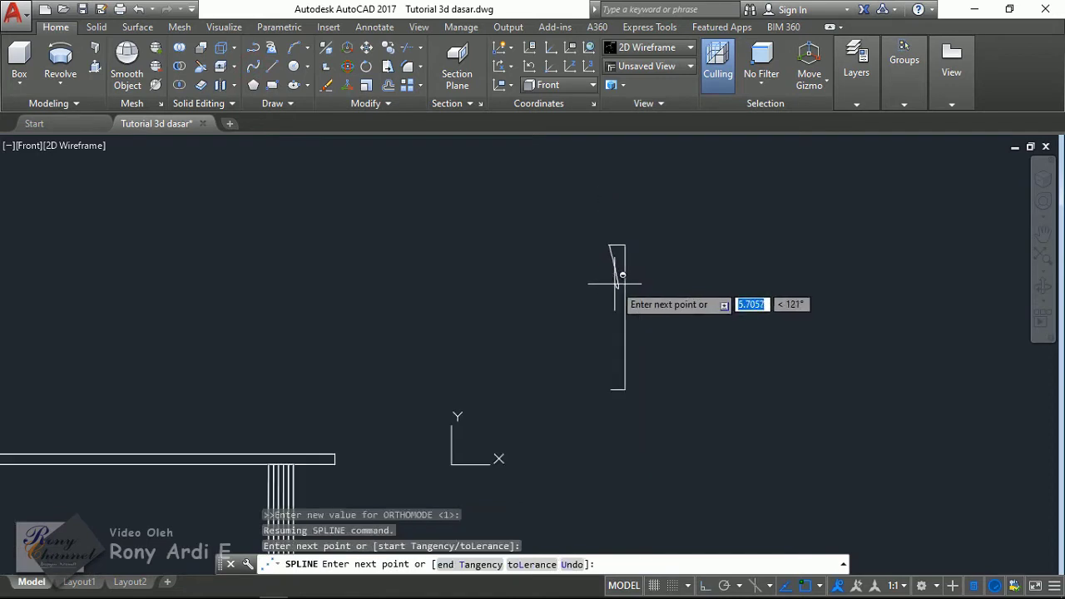
pyautogui.click(596, 354)
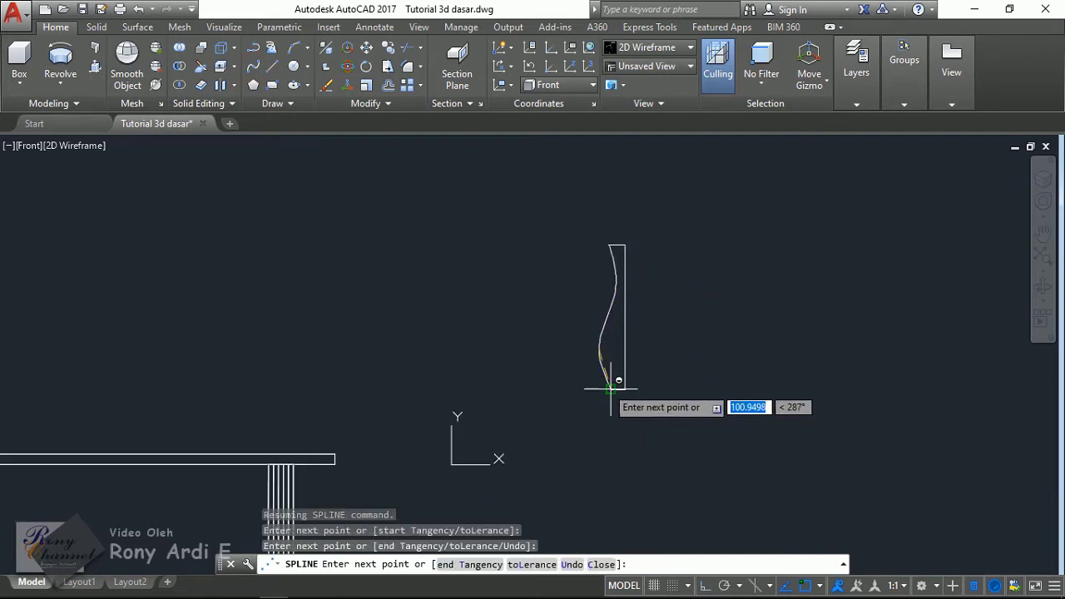
pyautogui.click(611, 388)
pyautogui.press('Return')
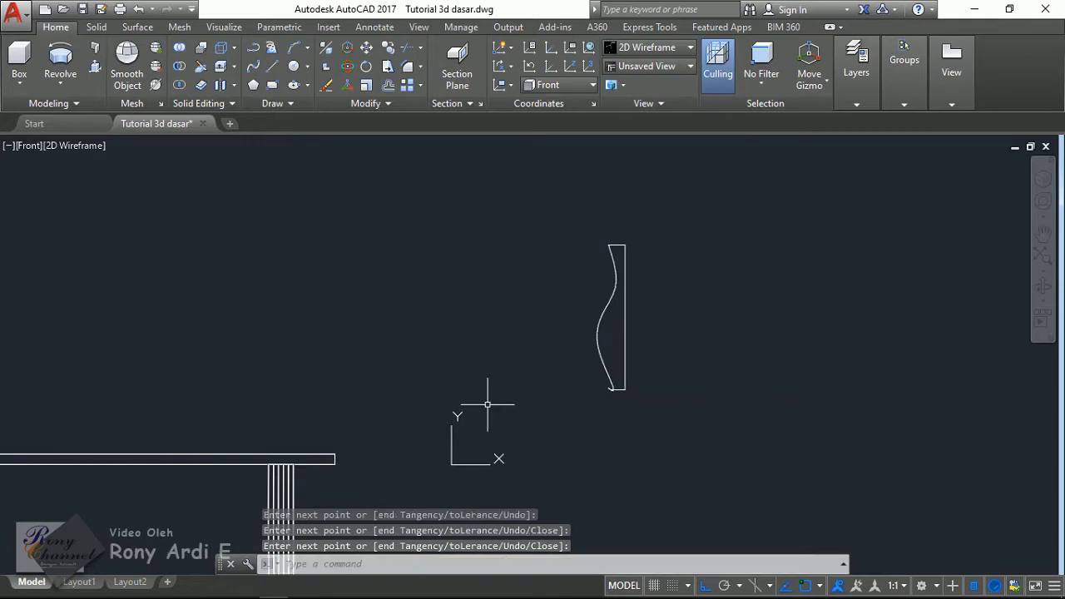
pyautogui.scroll(3, 551, 402)
pyautogui.click(640, 376)
pyautogui.click(620, 349)
pyautogui.press('Delete')
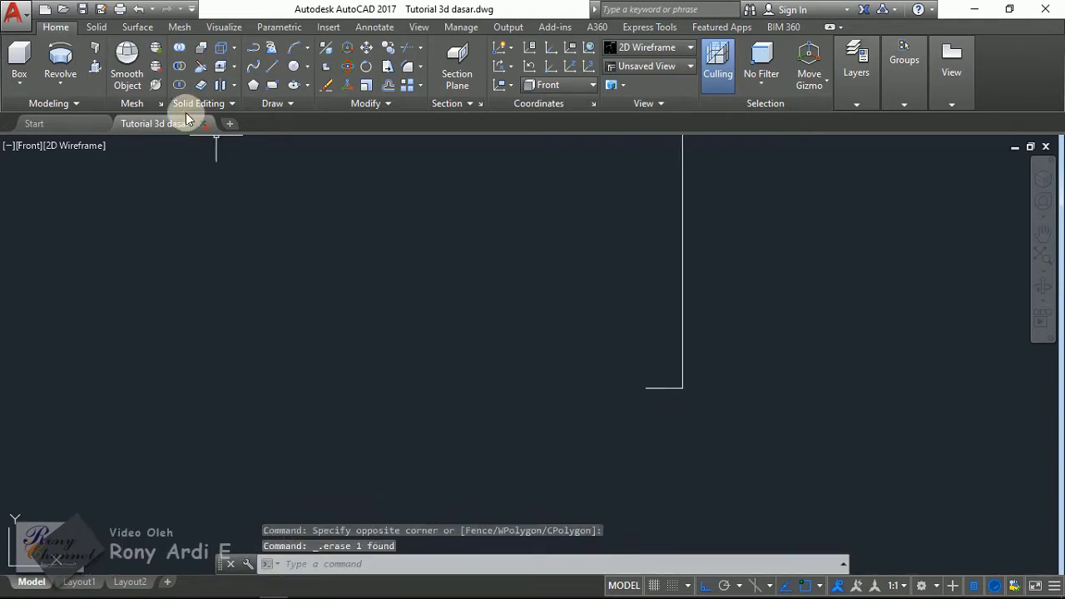
# - Draw the final spline vase profile from the bracket's top, flaring below the rim, down to the bottom
pyautogui.scroll(-2, 286, 167)
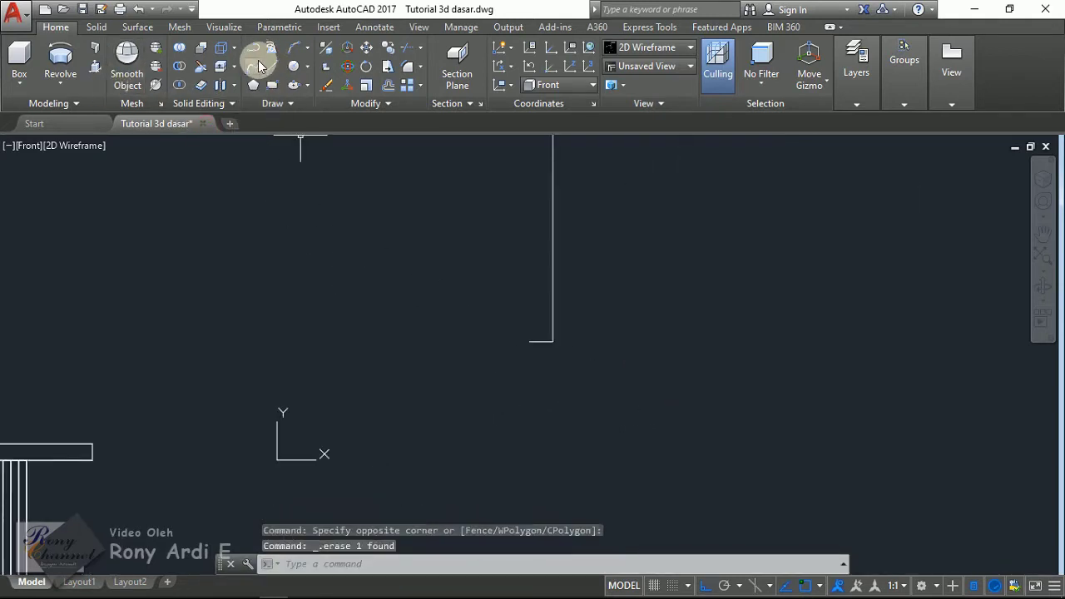
pyautogui.click(254, 65)
pyautogui.scroll(-2, 560, 317)
pyautogui.scroll(2, 537, 191)
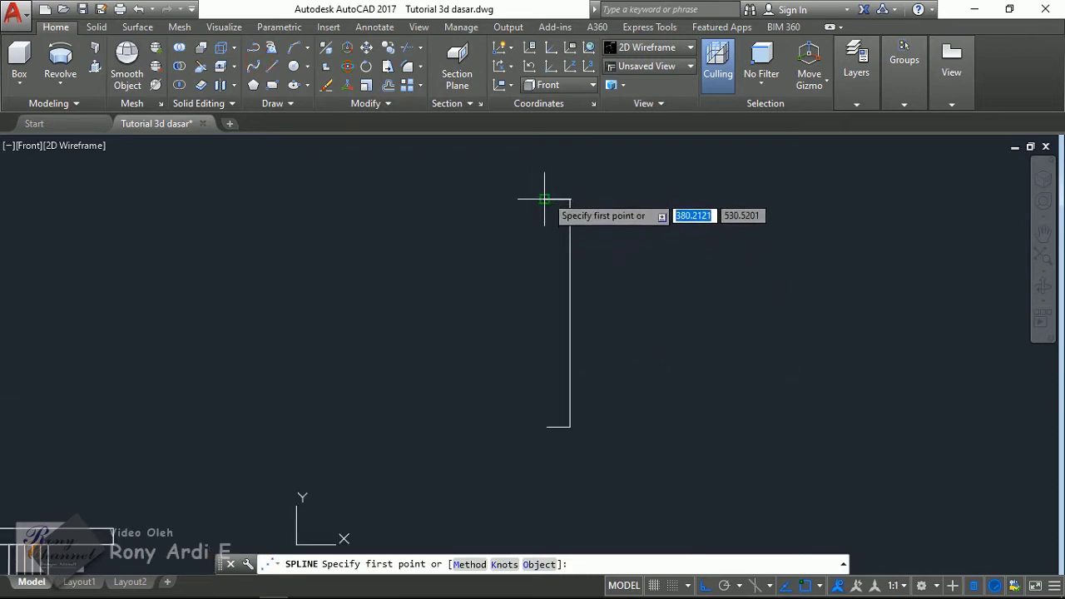
pyautogui.click(544, 200)
pyautogui.scroll(2, 550, 231)
pyautogui.press('F8')
pyautogui.click(560, 265)
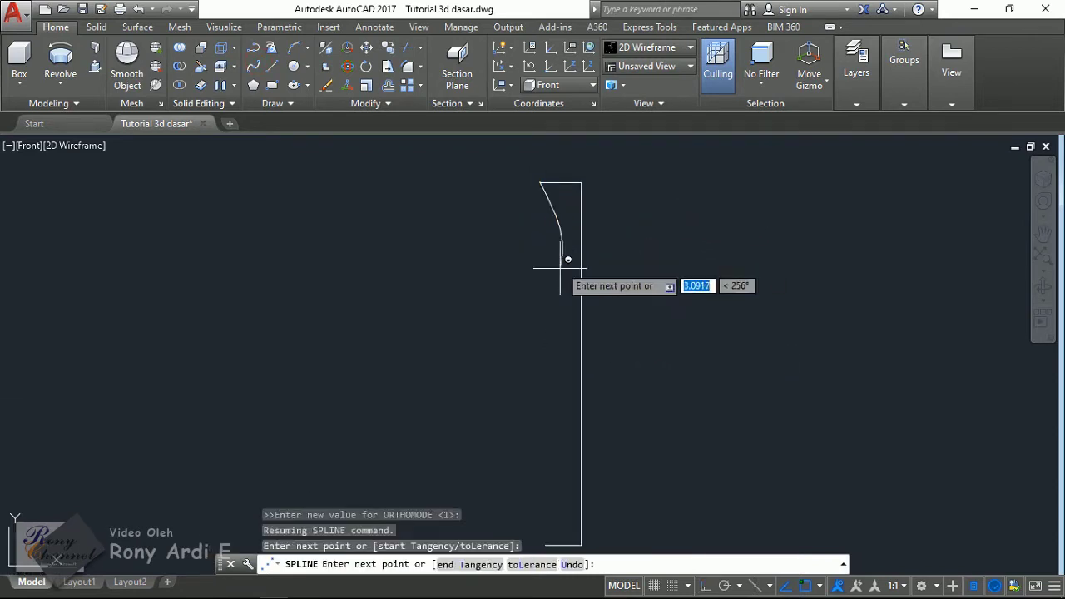
pyautogui.click(512, 437)
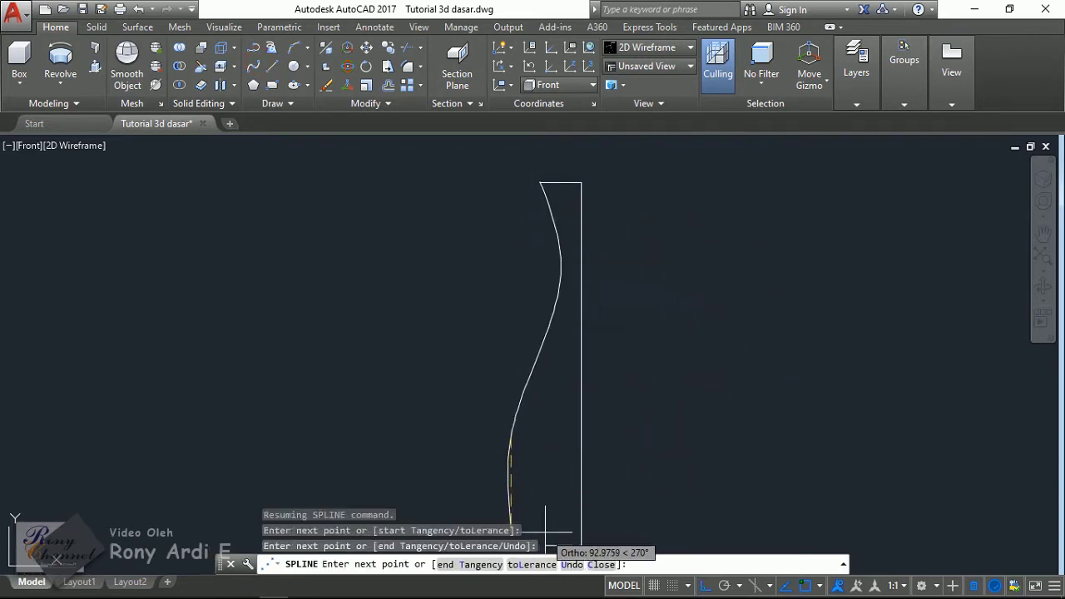
pyautogui.click(545, 546)
pyautogui.press('F8')
pyautogui.scroll(-3, 541, 532)
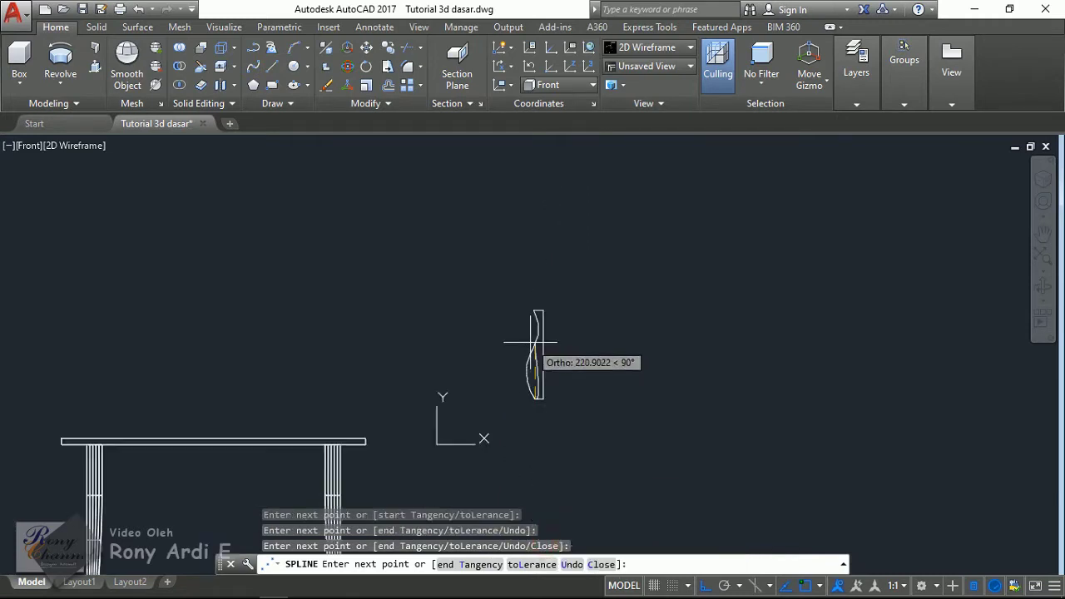
pyautogui.scroll(3, 518, 352)
pyautogui.press('Return')
pyautogui.scroll(-2, 587, 399)
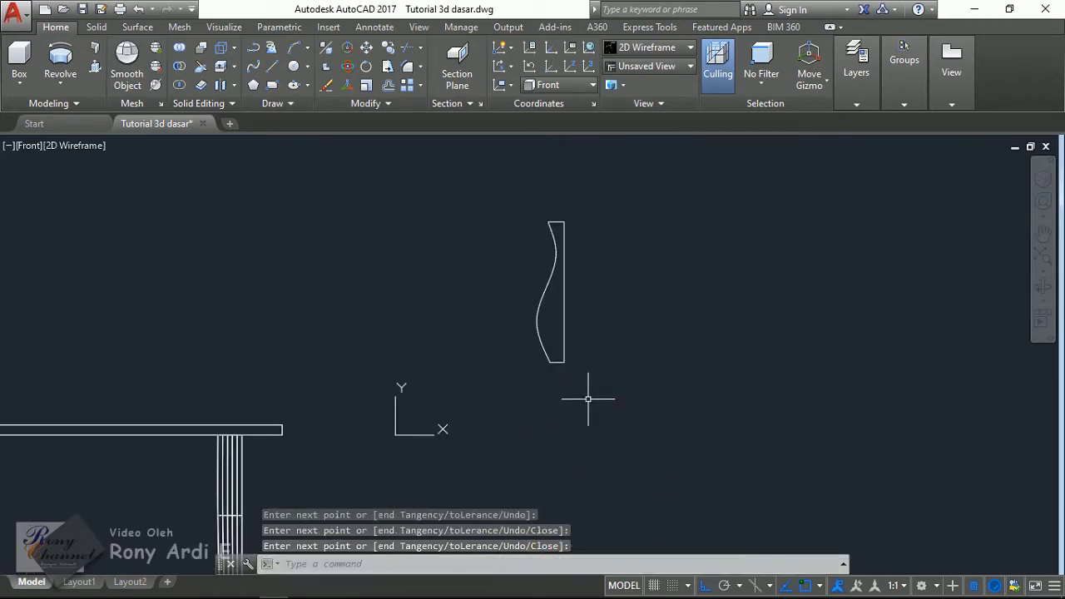
pyautogui.scroll(4, 574, 231)
# - Copy the vase profile four times in a row to the right
pyautogui.moveTo(579, 232); pyautogui.dragTo(592, 180, button='middle')
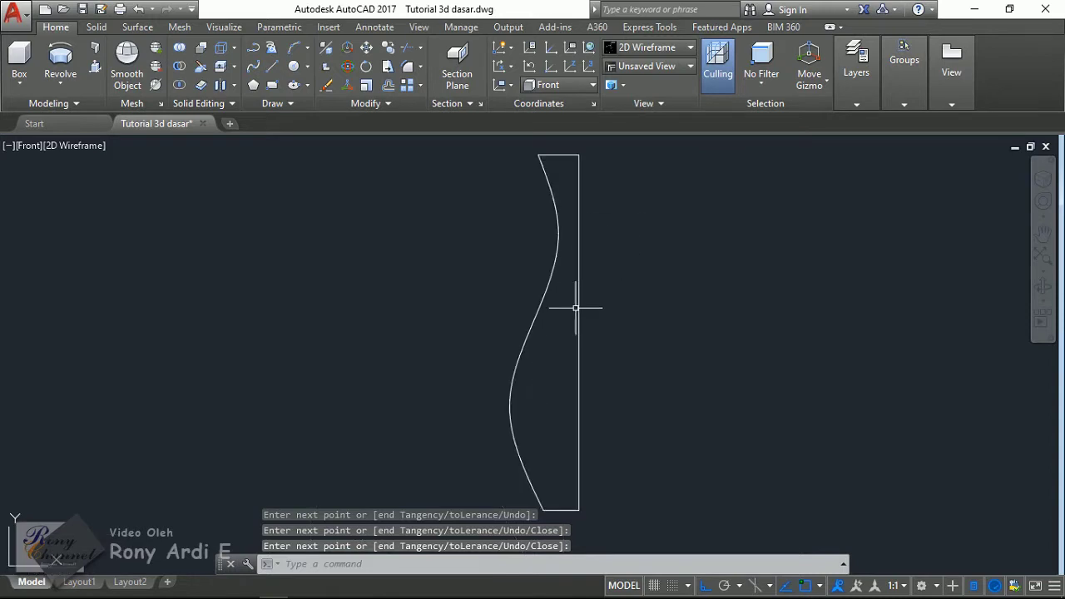
pyautogui.scroll(-4, 465, 292)
pyautogui.click(625, 442)
pyautogui.click(435, 209)
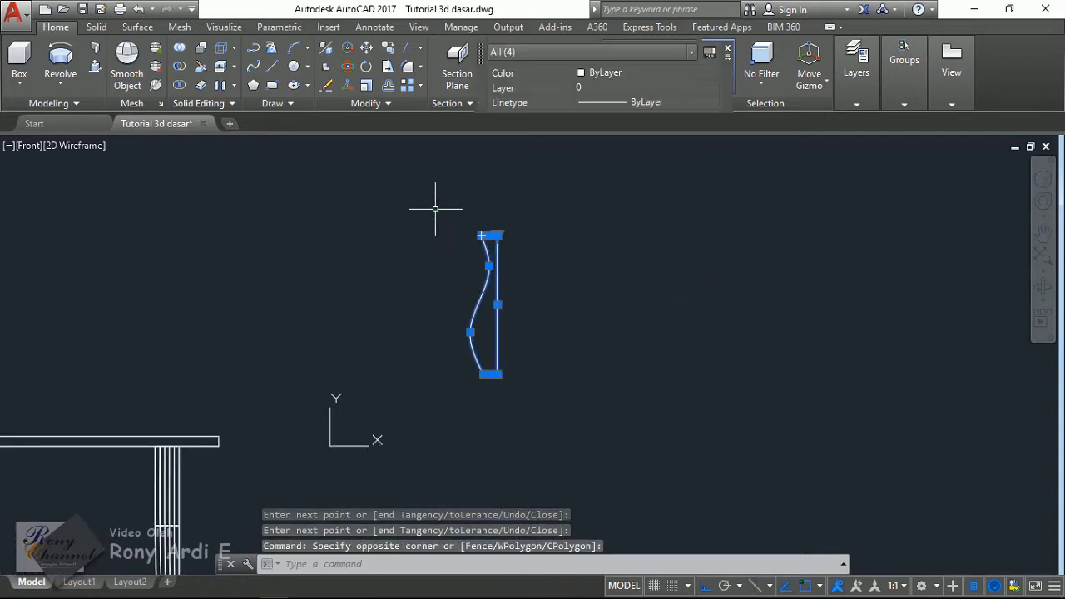
pyautogui.write('co')
pyautogui.press('Return')
pyautogui.click(518, 408)
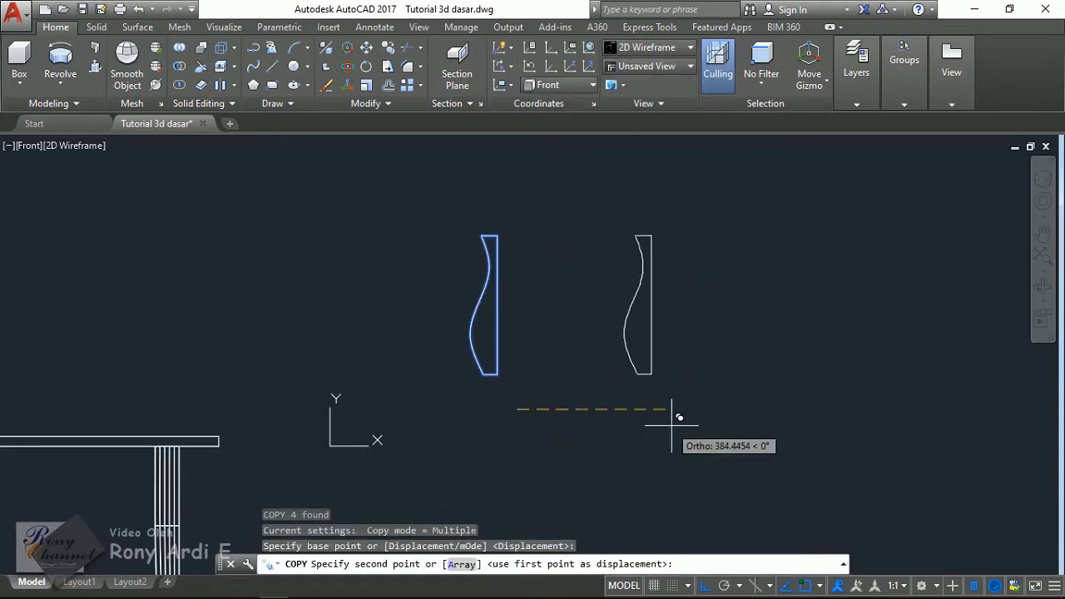
pyautogui.click(672, 409)
pyautogui.click(792, 424)
pyautogui.click(905, 412)
pyautogui.click(985, 411)
pyautogui.press('Escape')
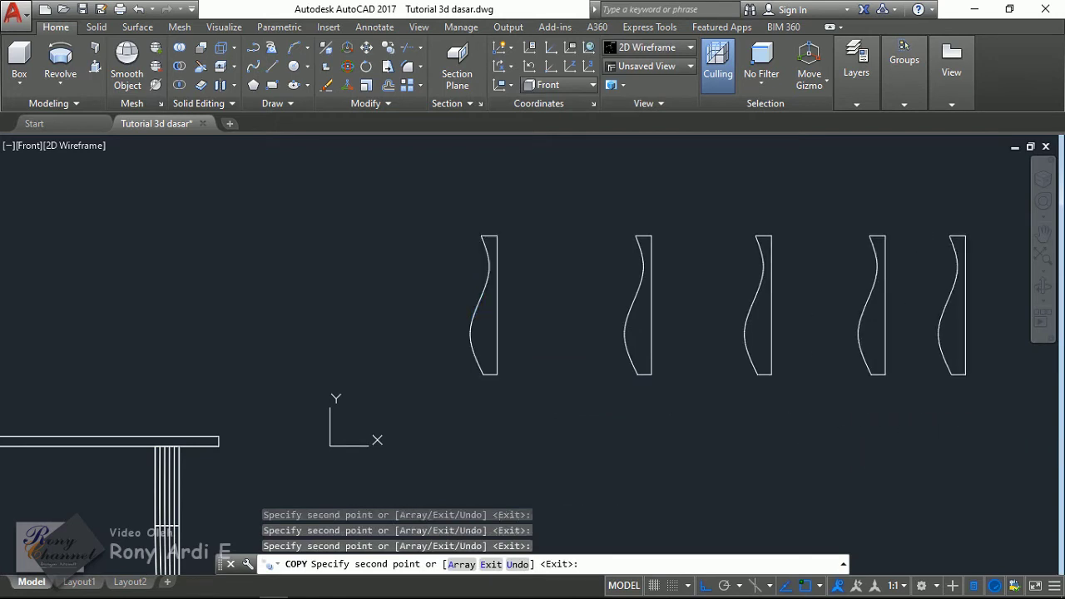
pyautogui.scroll(4, 411, 271)
# - Offset the curved vase profile and its bottom line inward by 3 units
pyautogui.write('o')
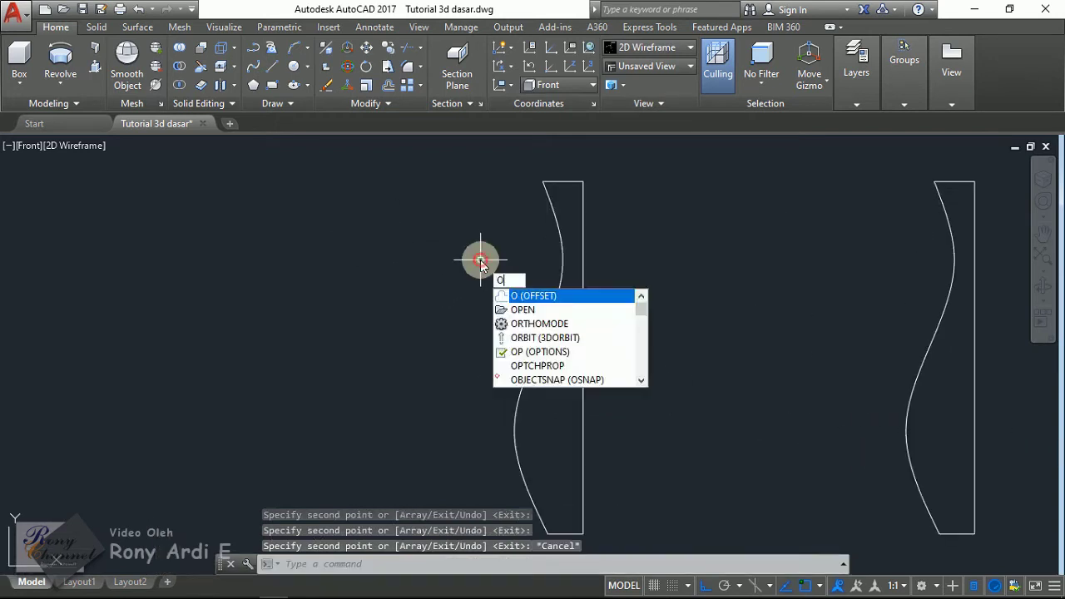
pyautogui.press('Return')
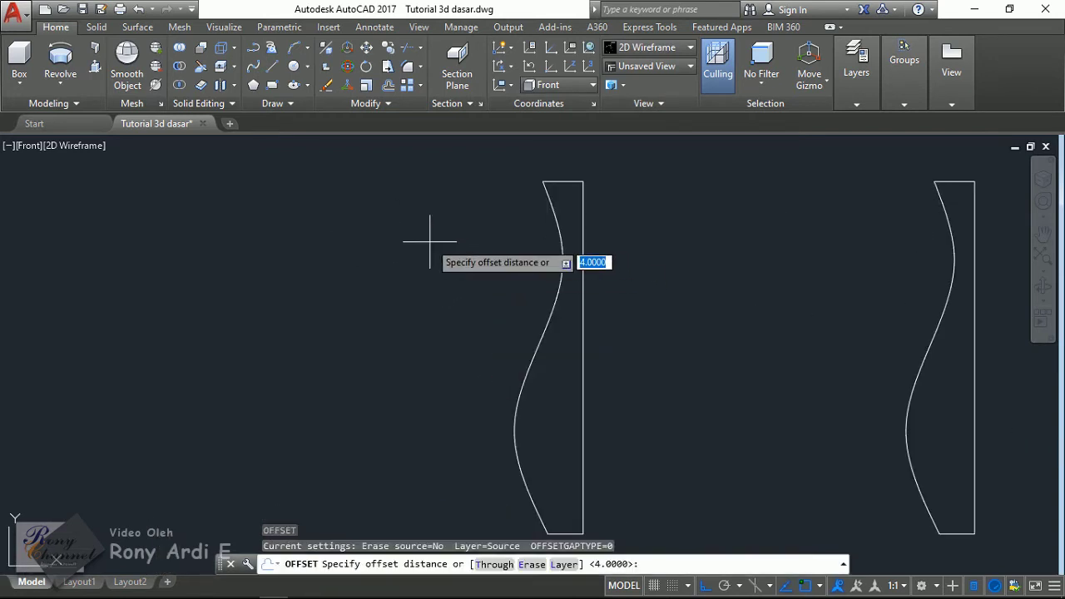
pyautogui.write('3')
pyautogui.press('Return')
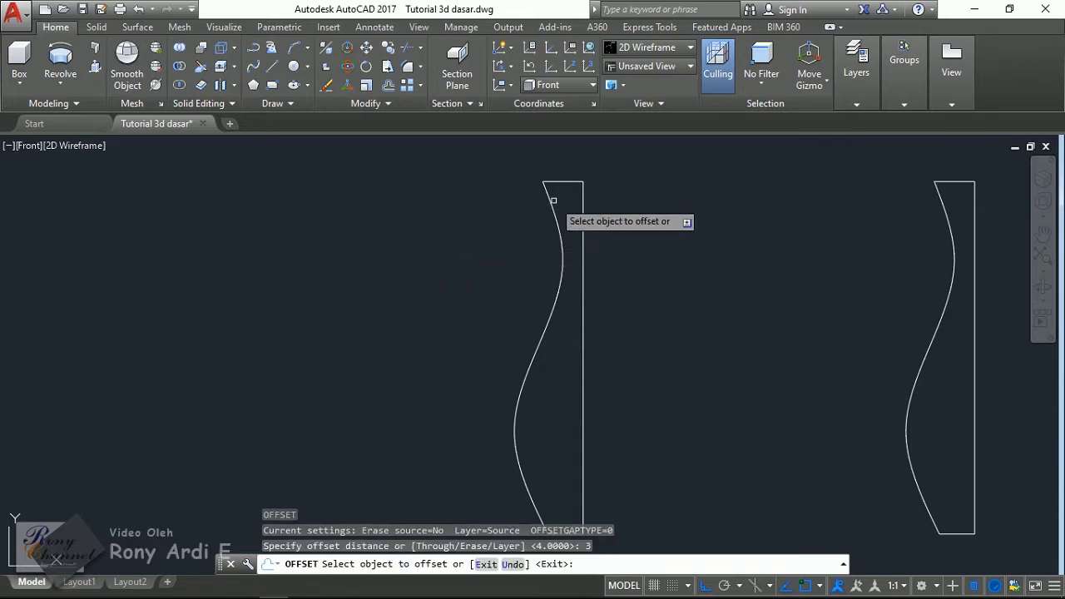
pyautogui.click(550, 200)
pyautogui.click(525, 180)
pyautogui.scroll(3, 540, 397)
pyautogui.scroll(2, 542, 409)
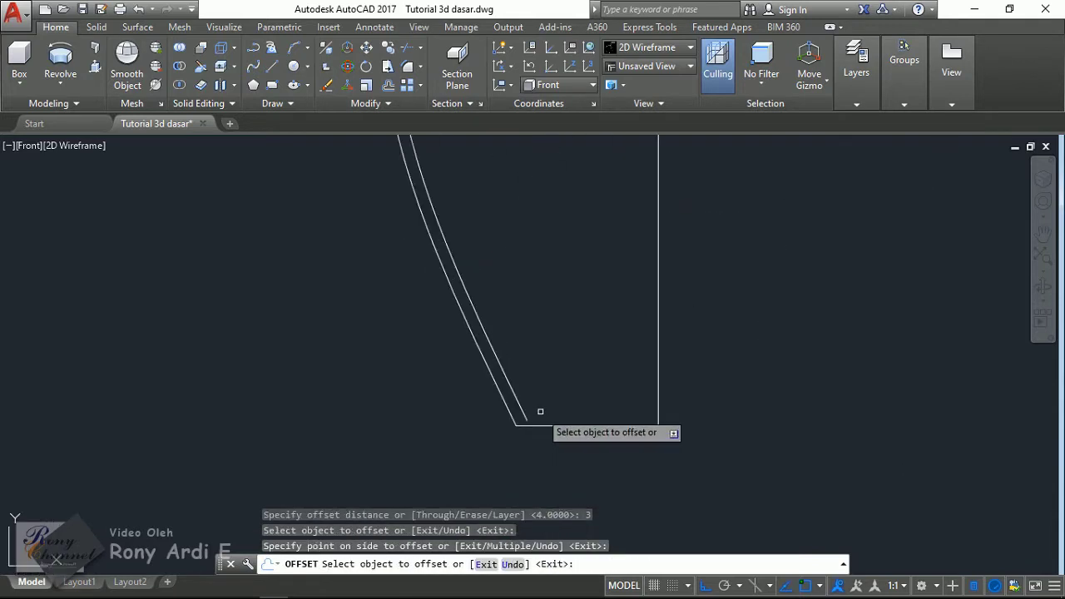
pyautogui.click(550, 424)
pyautogui.click(558, 375)
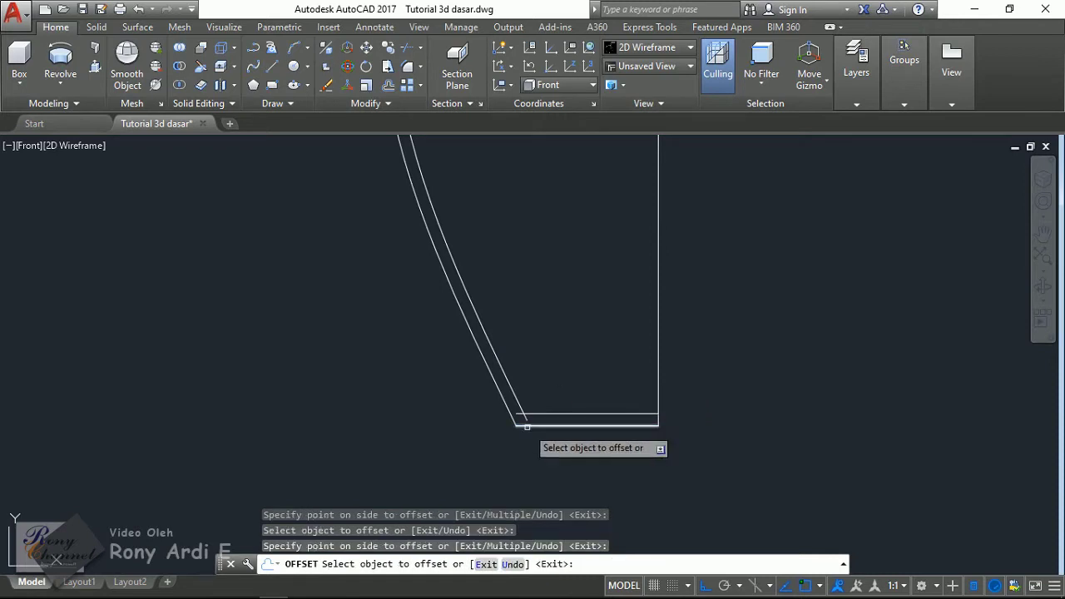
pyautogui.scroll(5, 543, 397)
pyautogui.press('Escape')
# - Trim the overlapping line ends at the inner bottom corner
pyautogui.write('tr')
pyautogui.press('Return')
pyautogui.press('Return')
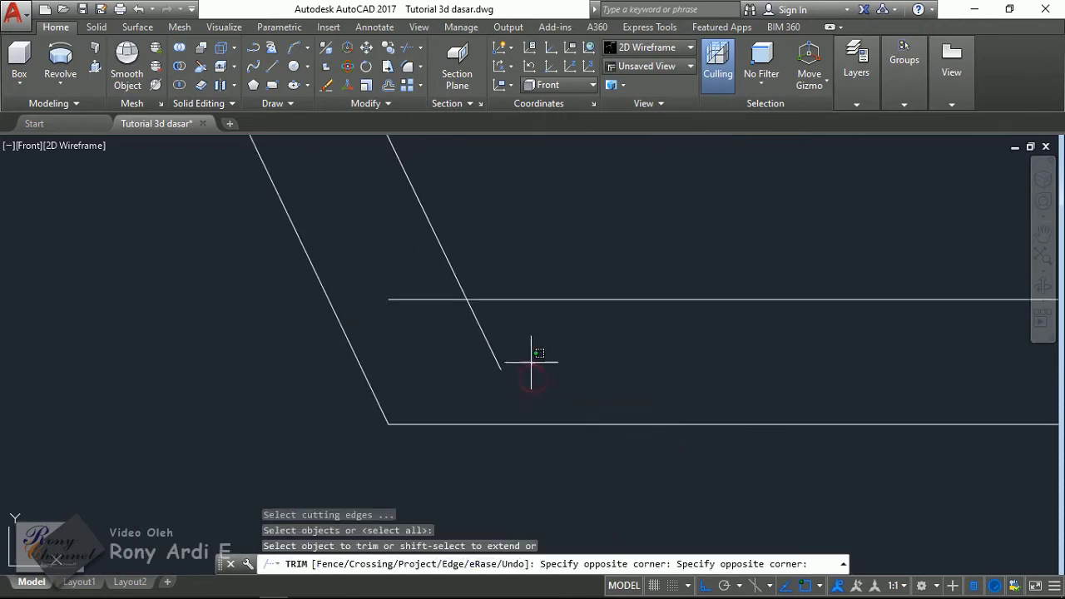
pyautogui.moveTo(532, 357); pyautogui.dragTo(423, 316)
pyautogui.scroll(-2, 411, 324)
pyautogui.scroll(-2, 466, 358)
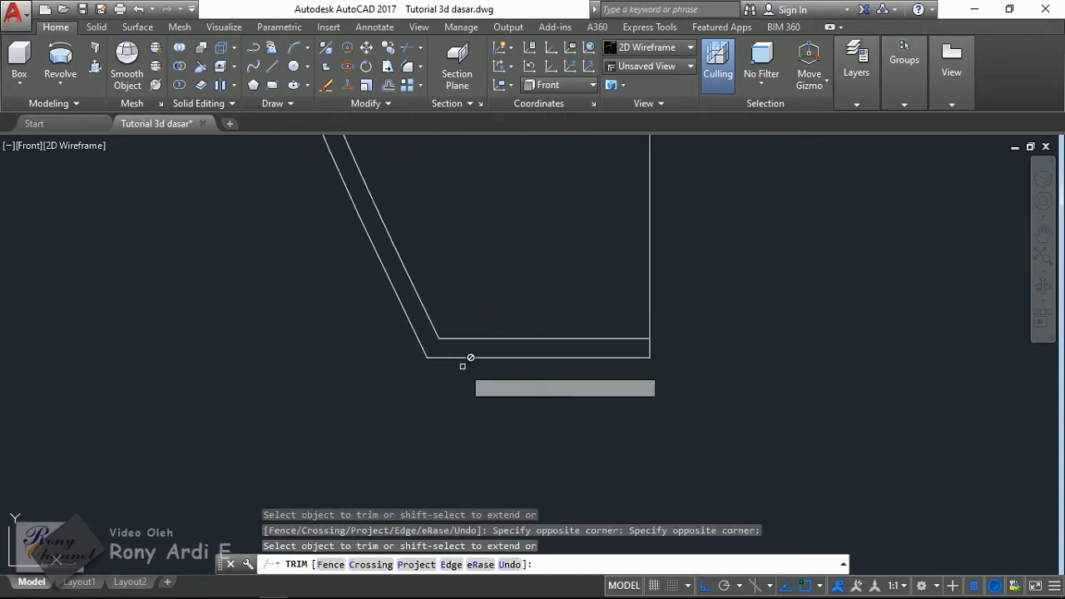
pyautogui.scroll(-2, 619, 364)
pyautogui.scroll(3, 614, 420)
pyautogui.press('Escape')
# - Draw a short vertical line closing the bottom between the two bottom lines
pyautogui.write('l')
pyautogui.press('Return')
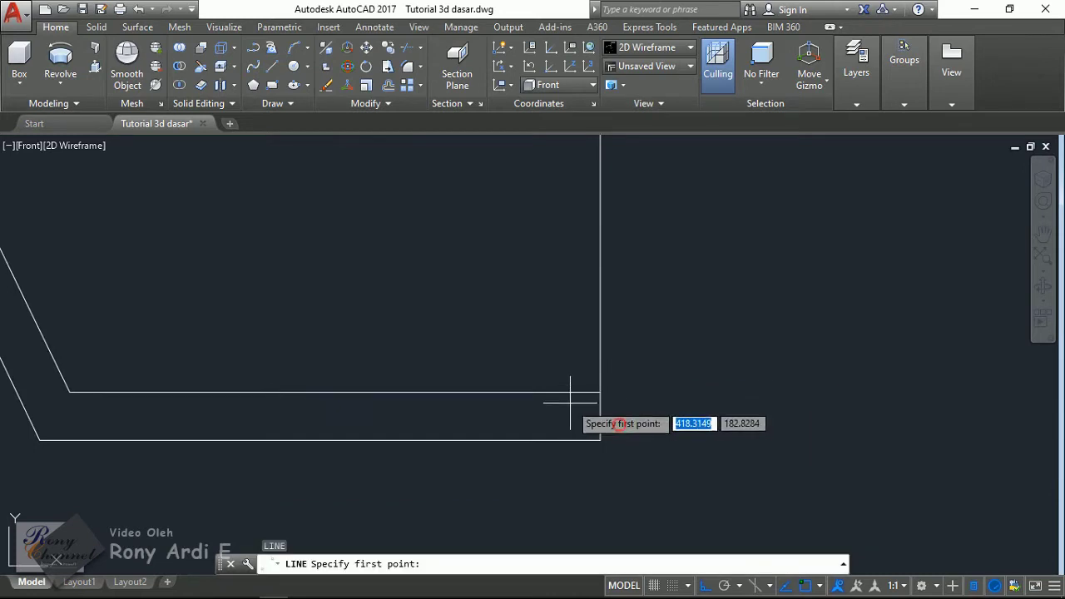
pyautogui.click(600, 392)
pyautogui.click(600, 439)
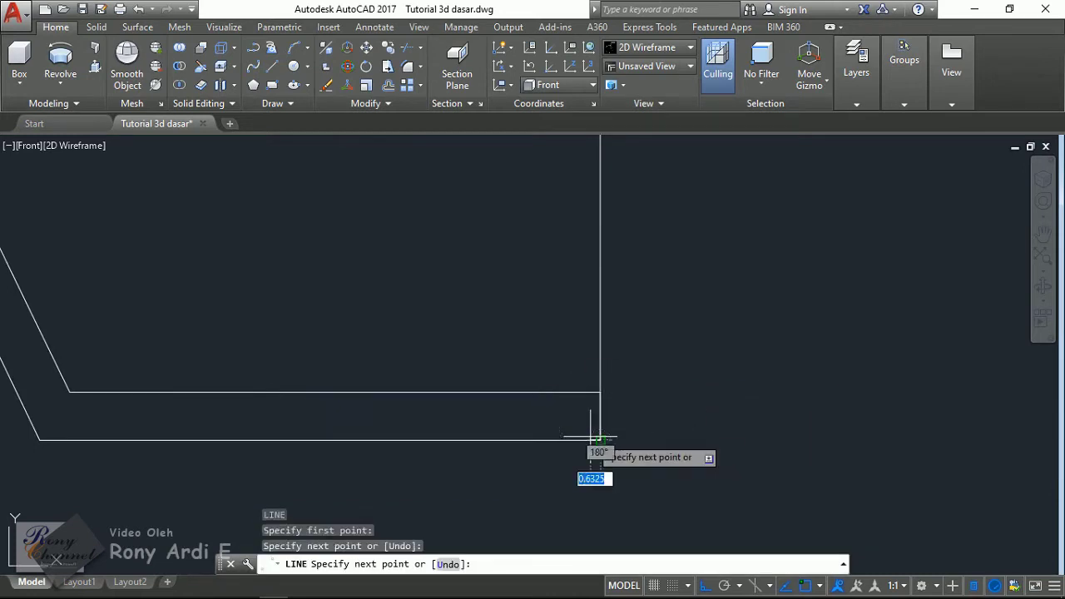
pyautogui.press('Escape')
pyautogui.scroll(-4, 661, 463)
pyautogui.scroll(1, 643, 468)
pyautogui.click(589, 415)
pyautogui.click(624, 483)
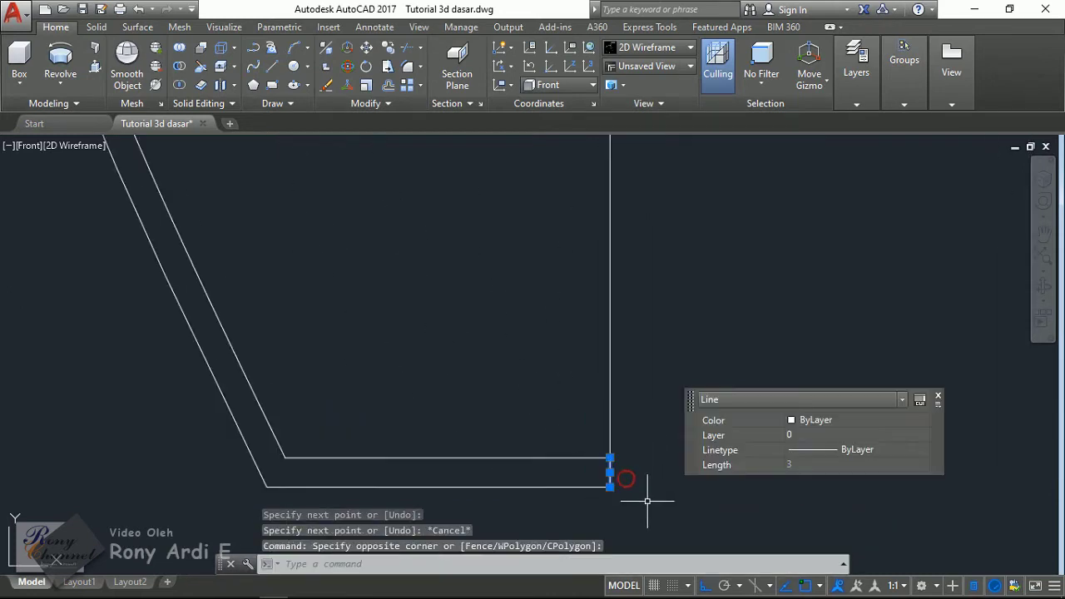
pyautogui.scroll(4, 616, 466)
pyautogui.scroll(-3, 622, 476)
pyautogui.scroll(-2, 611, 444)
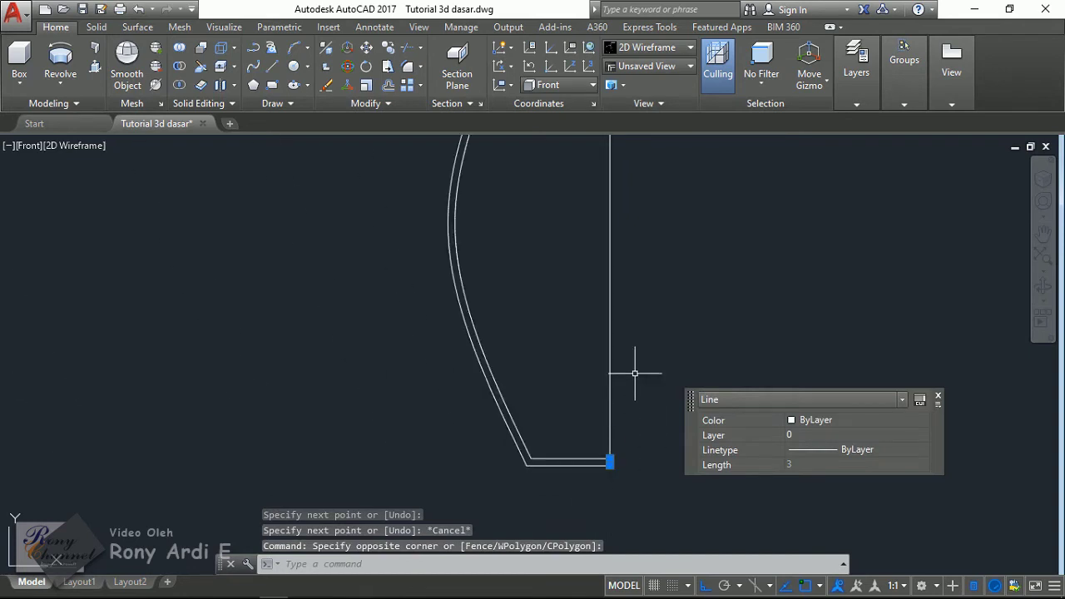
pyautogui.press('Escape')
# - Trim the wall pieces overhanging above the top edge of the profile
pyautogui.scroll(-3, 597, 393)
pyautogui.scroll(3, 583, 173)
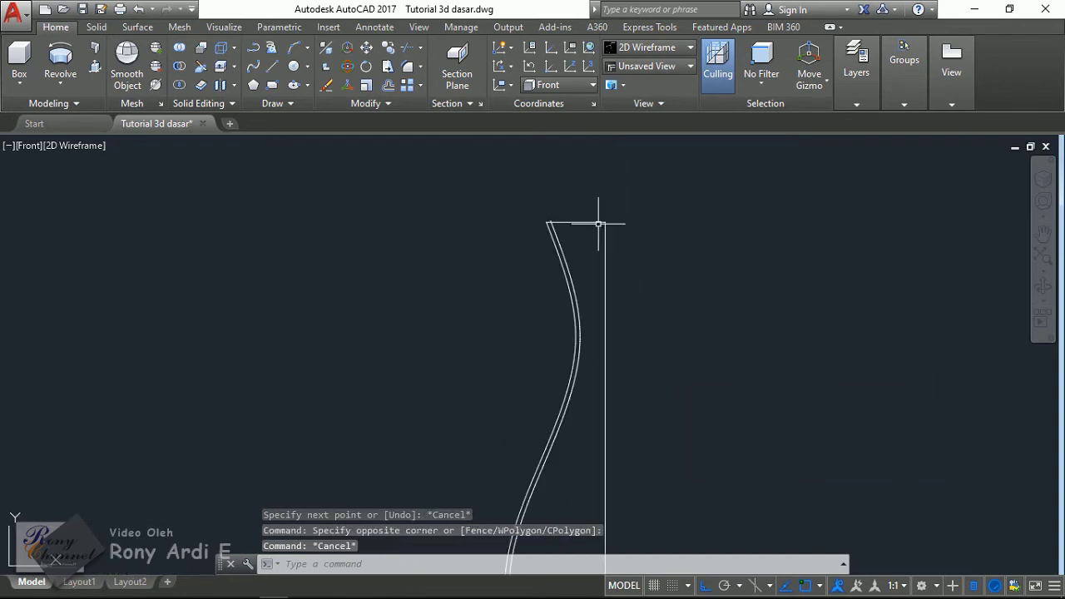
pyautogui.scroll(3, 562, 226)
pyautogui.scroll(2, 443, 193)
pyautogui.press('Return')
pyautogui.press('Return')
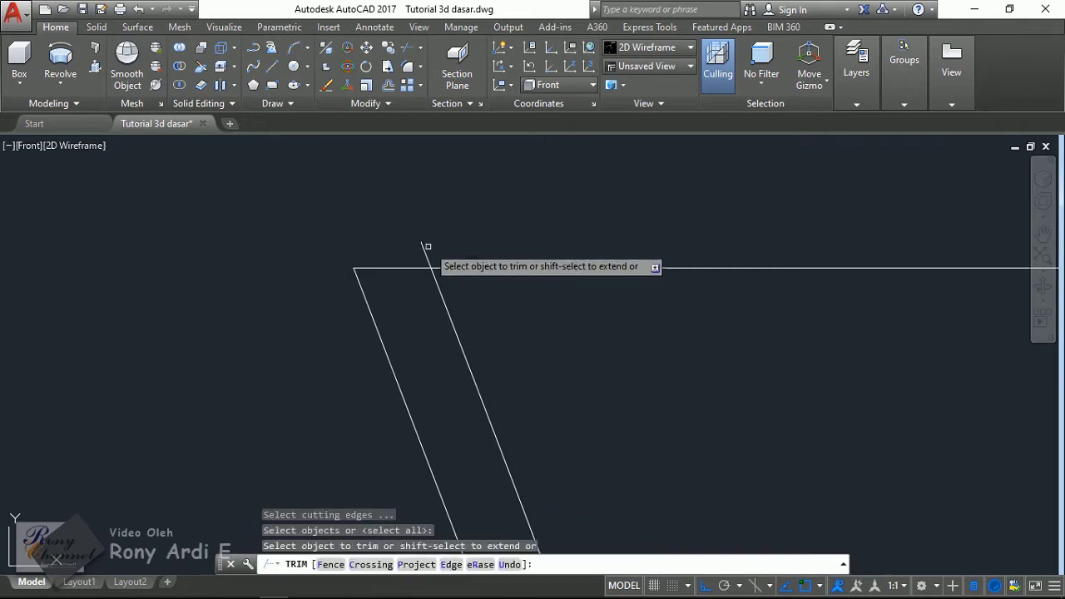
pyautogui.click(424, 248)
pyautogui.press('Escape')
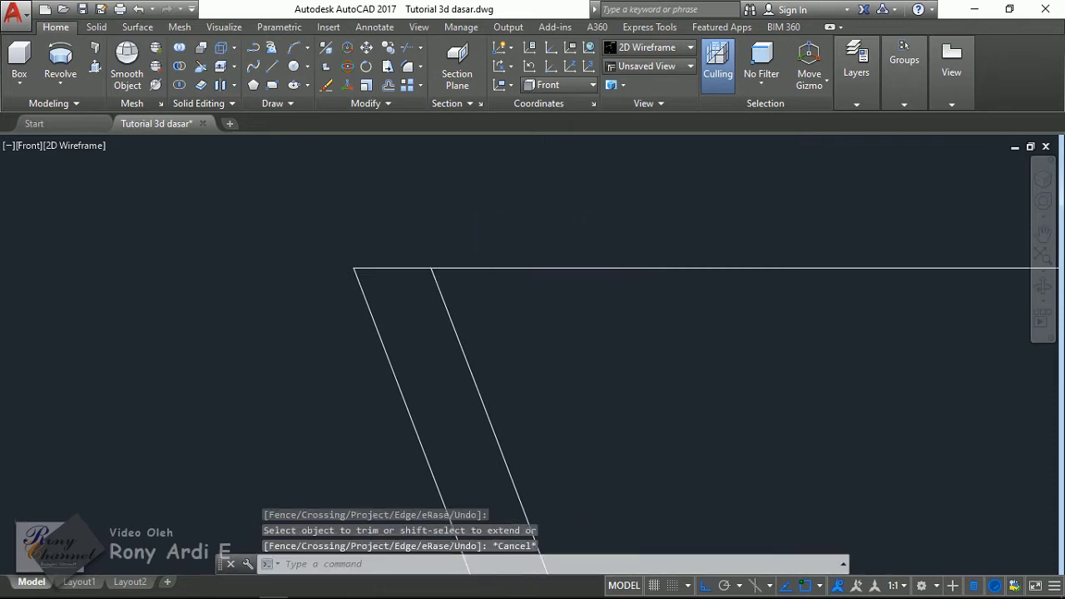
pyautogui.scroll(2, 369, 239)
pyautogui.scroll(-5, 400, 212)
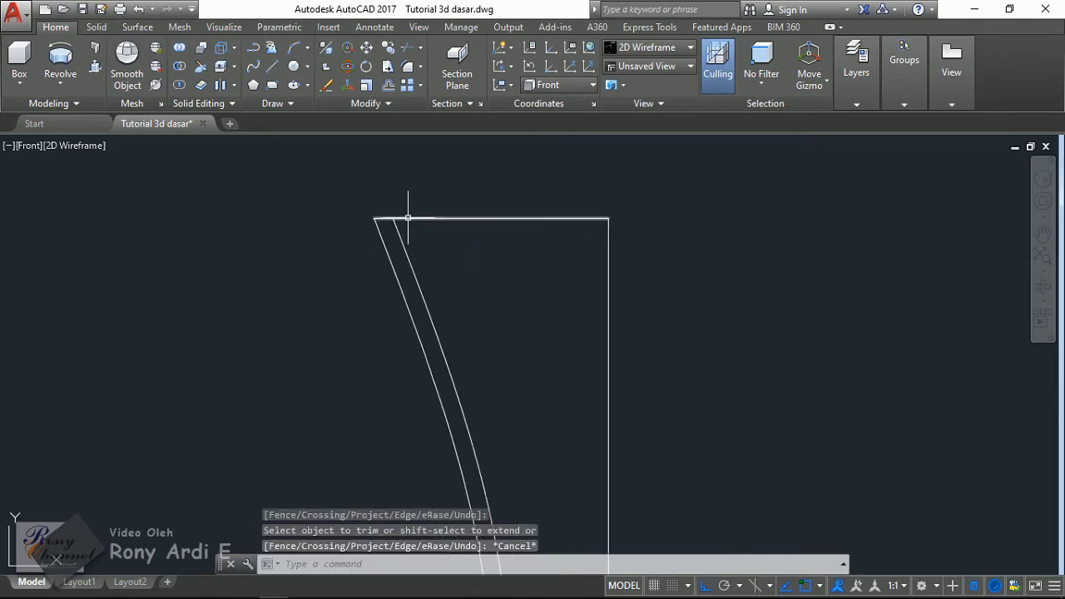
pyautogui.scroll(4, 407, 218)
pyautogui.press('Return')
pyautogui.press('Return')
pyautogui.click(409, 219)
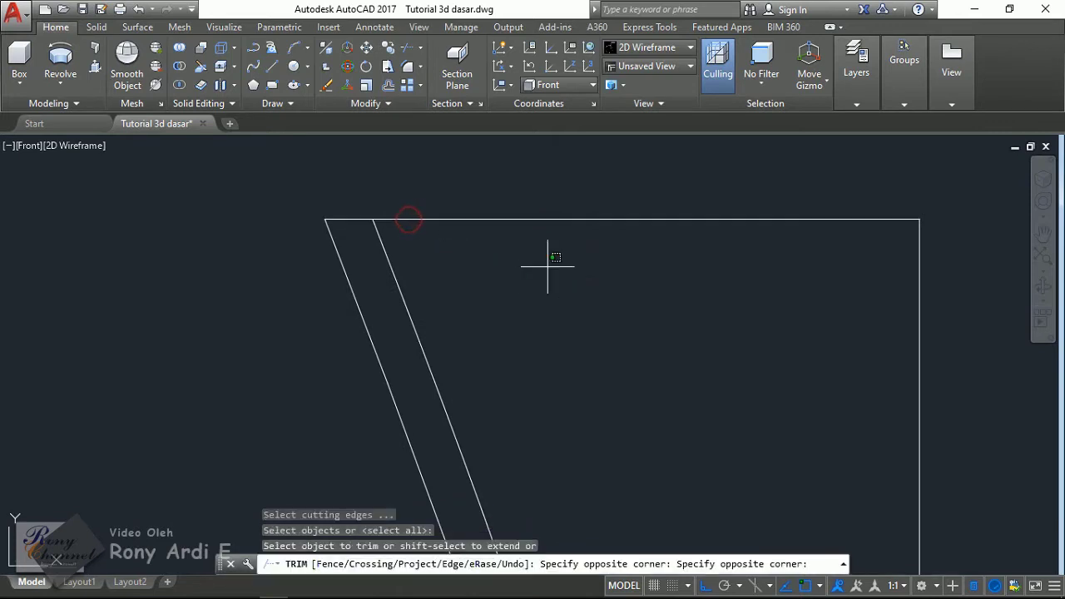
pyautogui.press('Escape')
# - Trim away the top edge segment lying between the inner and outer walls
pyautogui.scroll(-4, 533, 191)
pyautogui.click(571, 183)
pyautogui.click(622, 230)
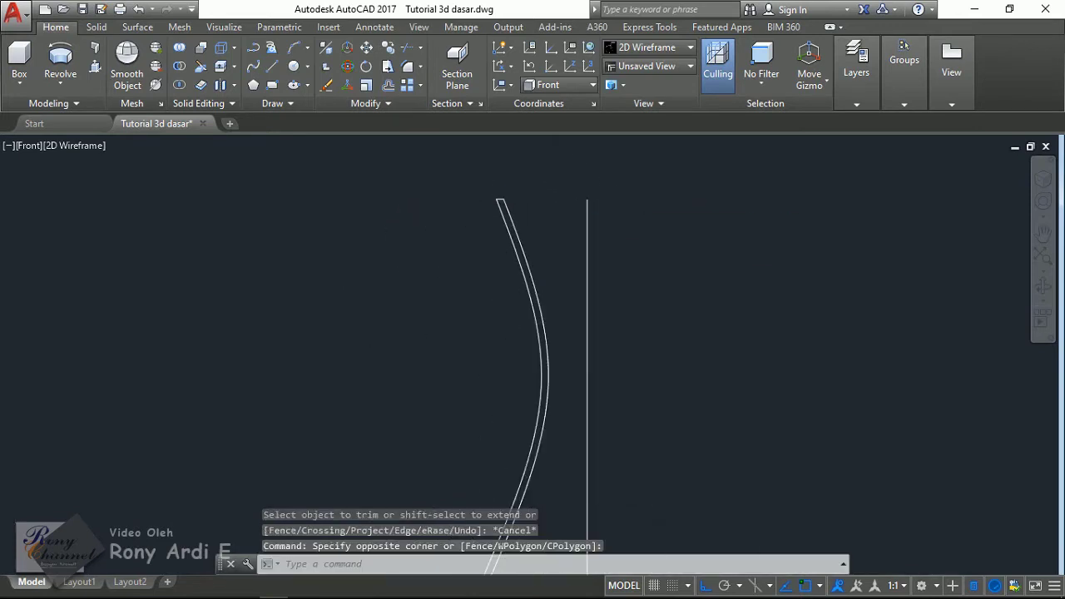
pyautogui.press('Escape')
pyautogui.scroll(-3, 568, 304)
pyautogui.scroll(3, 571, 345)
pyautogui.scroll(-3, 595, 266)
pyautogui.moveTo(595, 266)
pyautogui.mouseDown(button='middle')
pyautogui.moveTo(483, 295)
pyautogui.moveTo(462, 283)
pyautogui.mouseUp(button='middle')
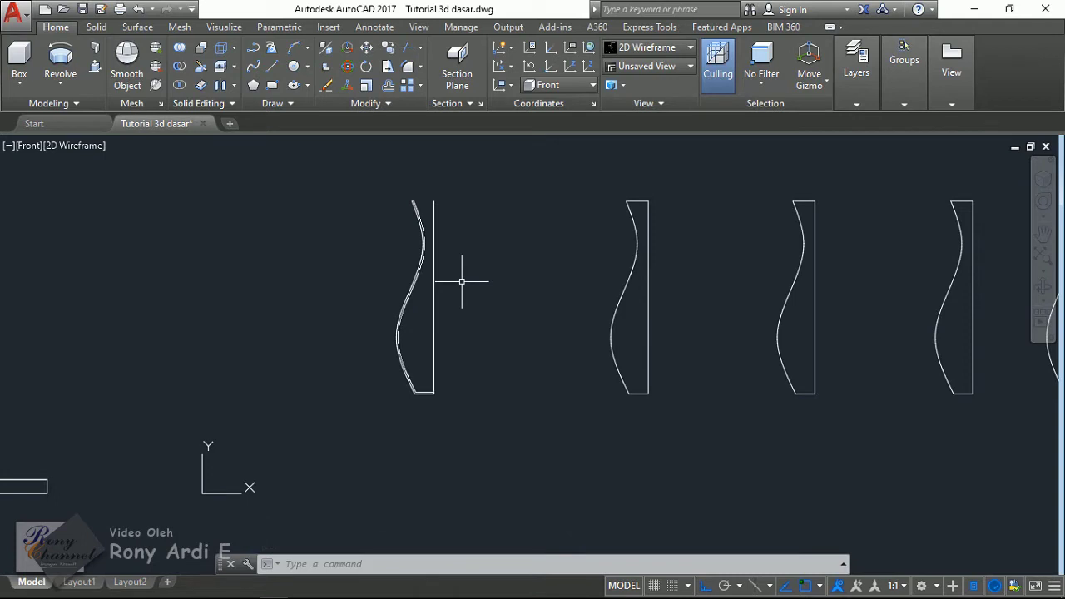
# - Pick the thickened profile's bottom line, both curves and top line, then clear the selection
pyautogui.scroll(2, 423, 178)
pyautogui.scroll(4, 421, 167)
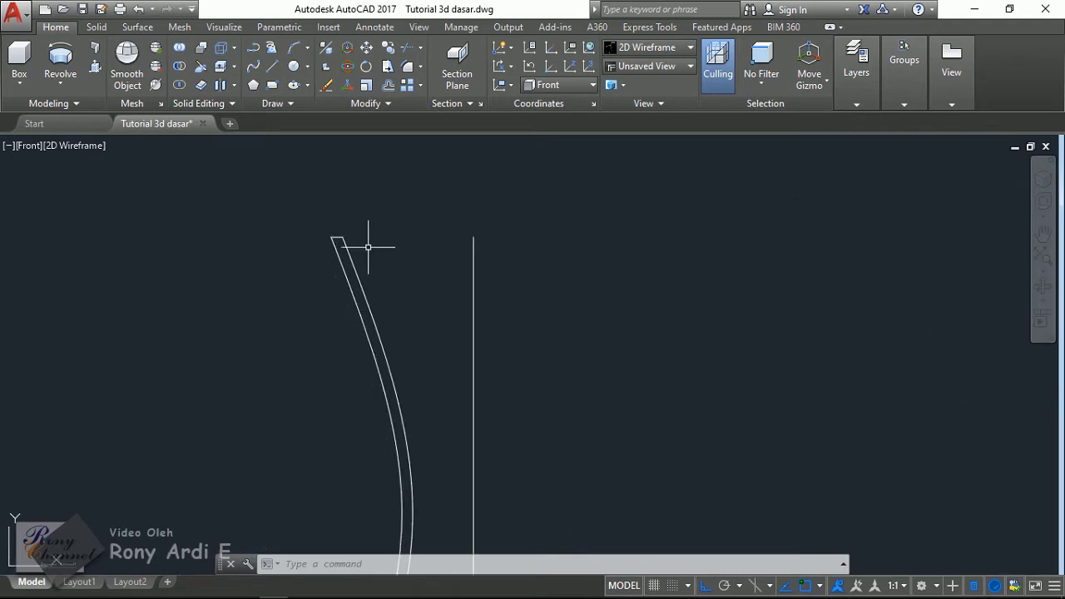
pyautogui.scroll(3, 328, 239)
pyautogui.scroll(-4, 390, 236)
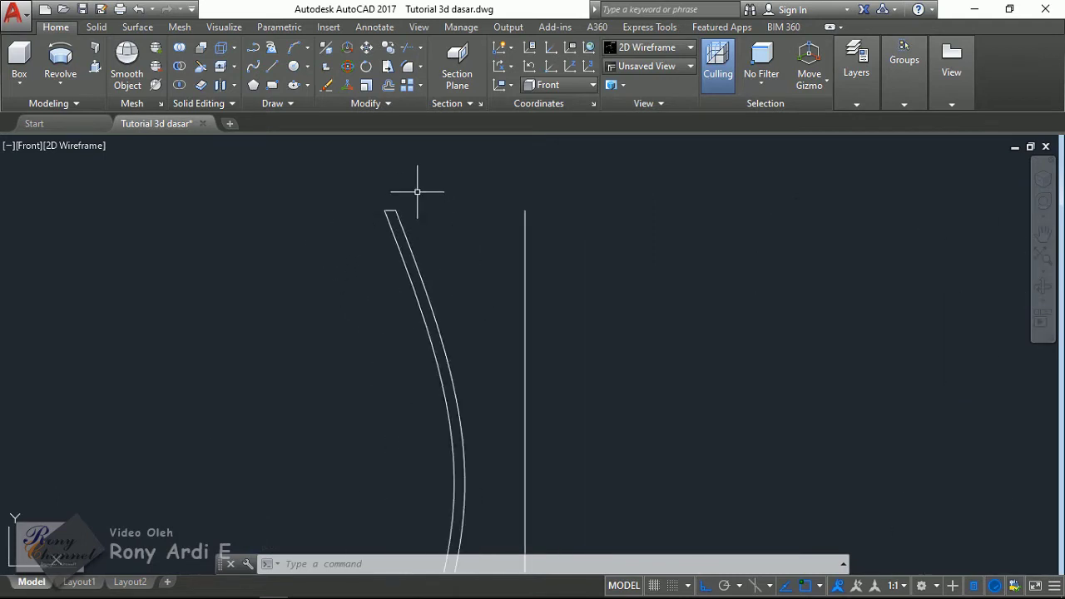
pyautogui.scroll(-1, 405, 368)
pyautogui.scroll(3, 438, 500)
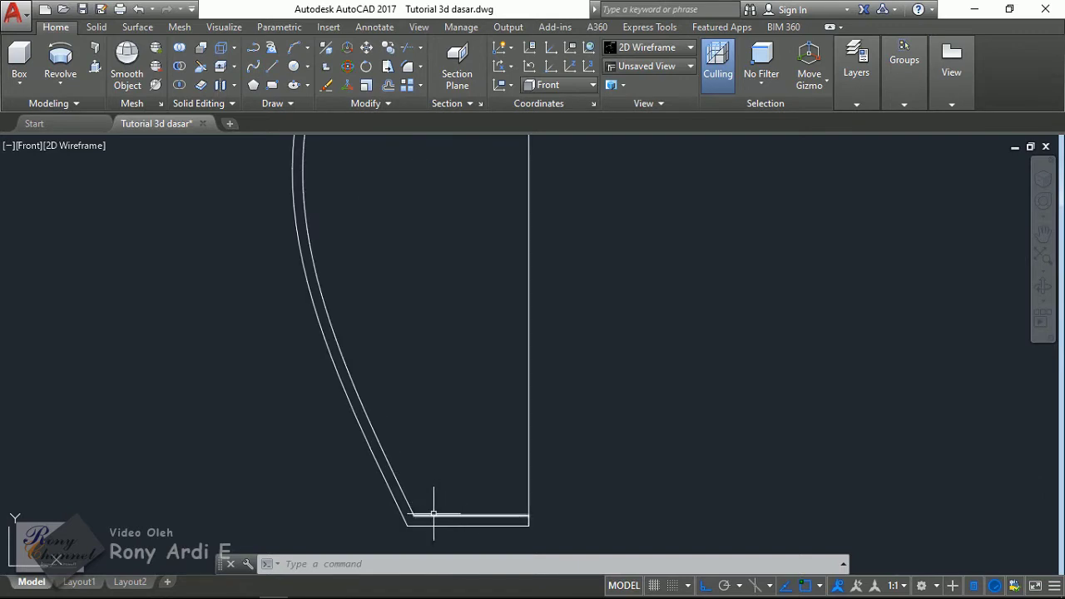
pyautogui.click(433, 513)
pyautogui.click(393, 465)
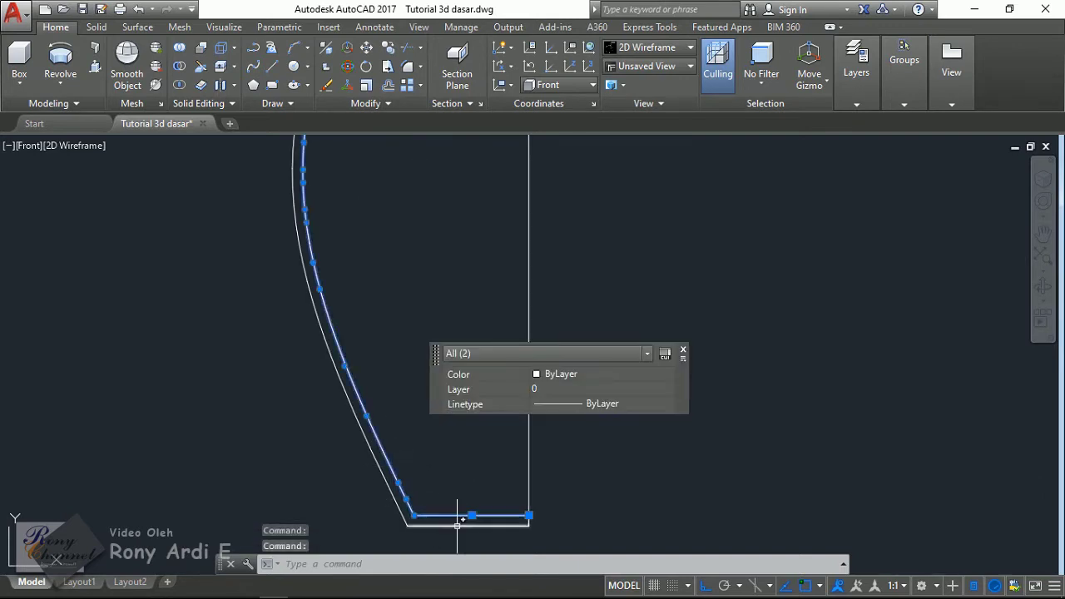
pyautogui.click(375, 505)
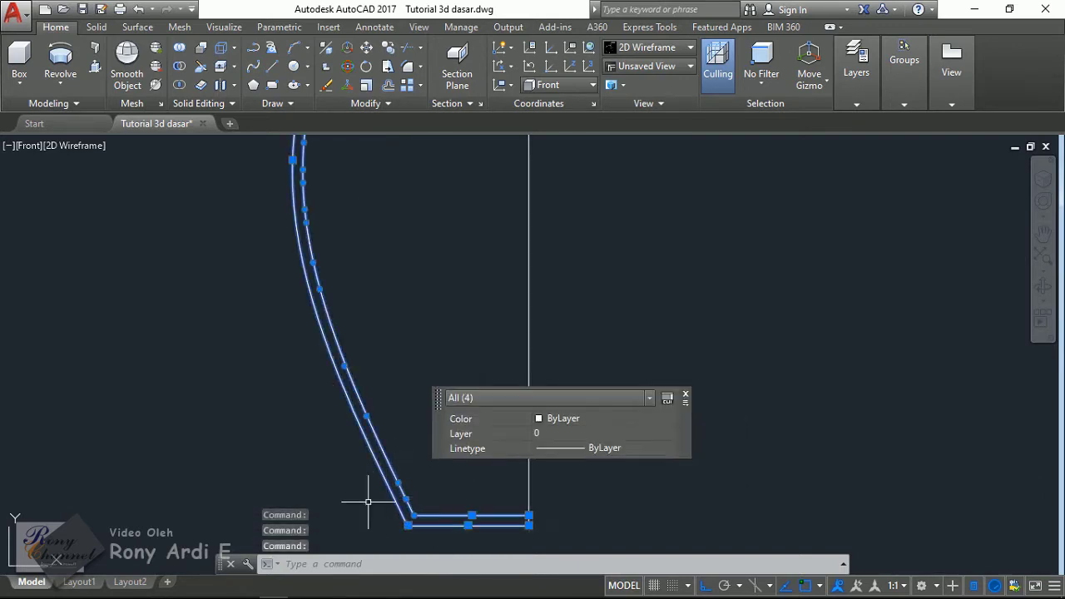
pyautogui.scroll(-6, 369, 505)
pyautogui.scroll(4, 376, 409)
pyautogui.scroll(1, 329, 393)
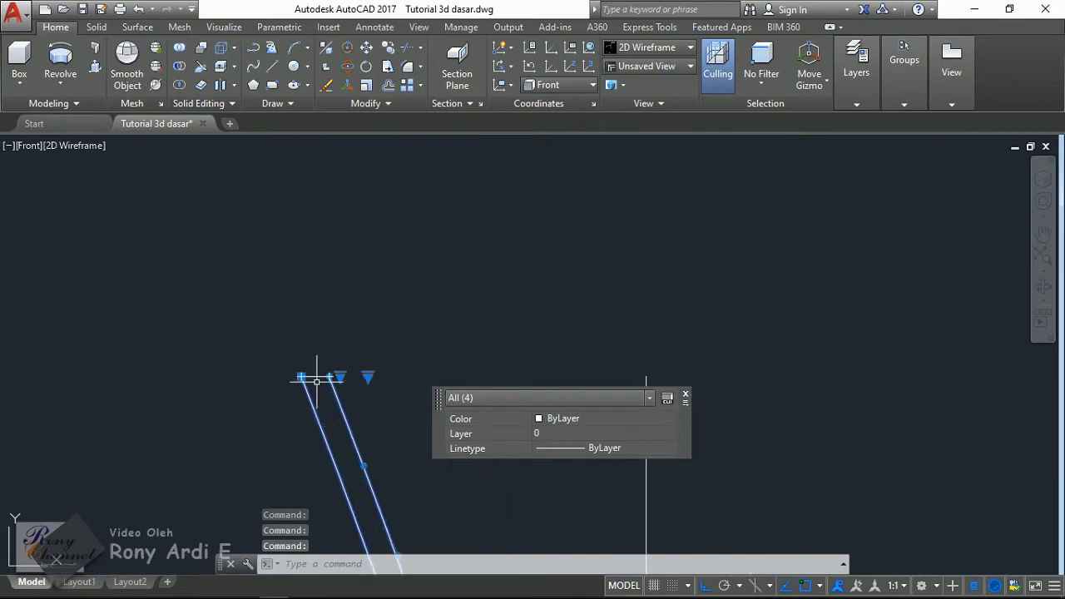
pyautogui.click(317, 377)
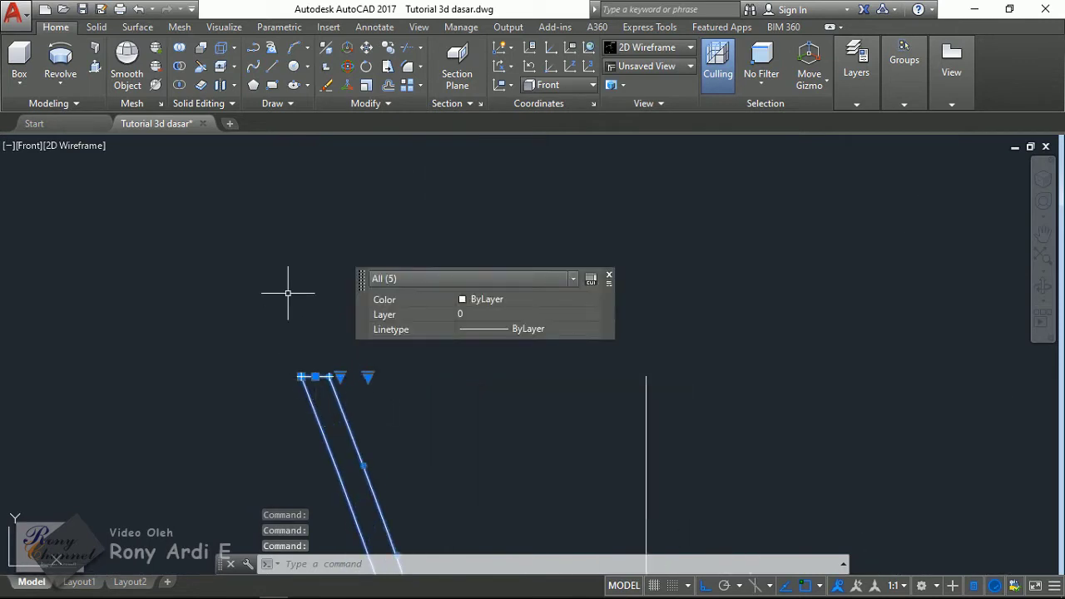
pyautogui.press('Escape')
pyautogui.scroll(-1, 400, 238)
pyautogui.scroll(-1, 414, 231)
pyautogui.scroll(-1, 411, 223)
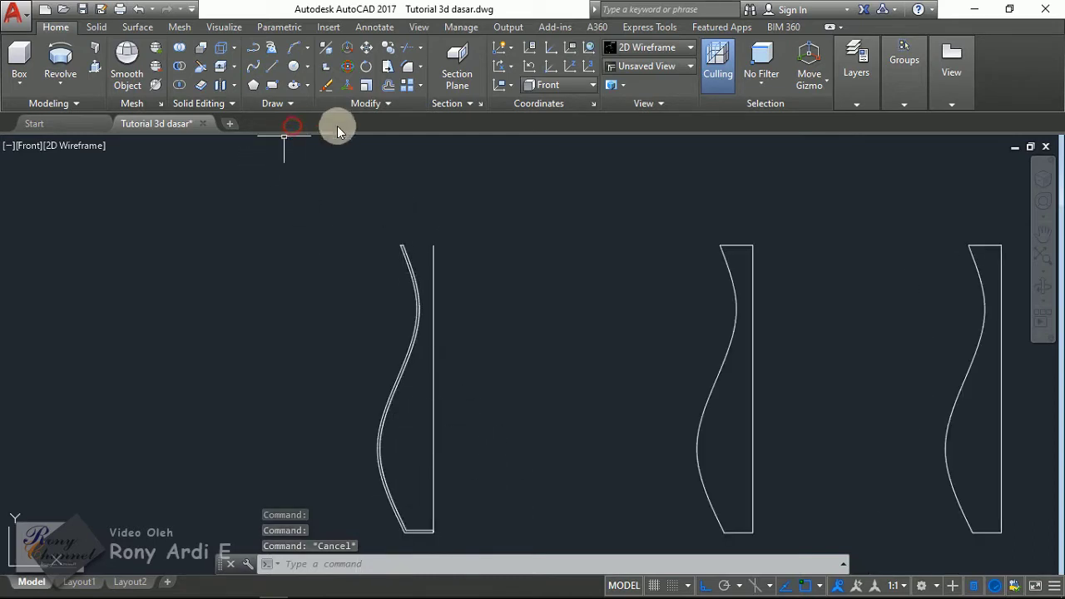
pyautogui.press('Escape')
pyautogui.scroll(-3, 489, 242)
# - Window-select the left vase profile and copy it just to its left with CO
pyautogui.click(451, 219)
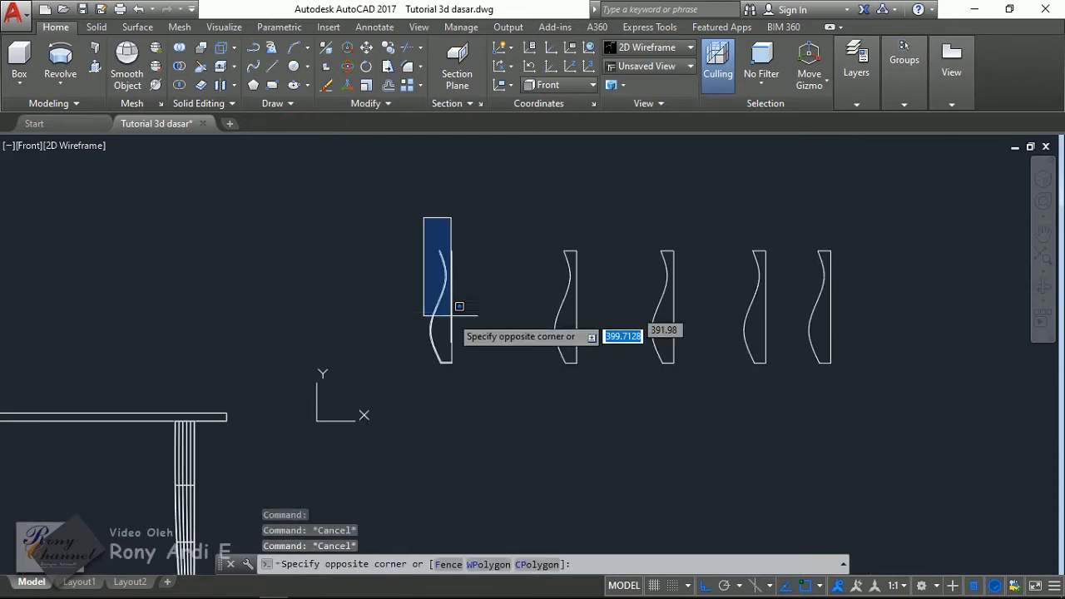
pyautogui.click(424, 349)
pyautogui.write('co')
pyautogui.press('Return')
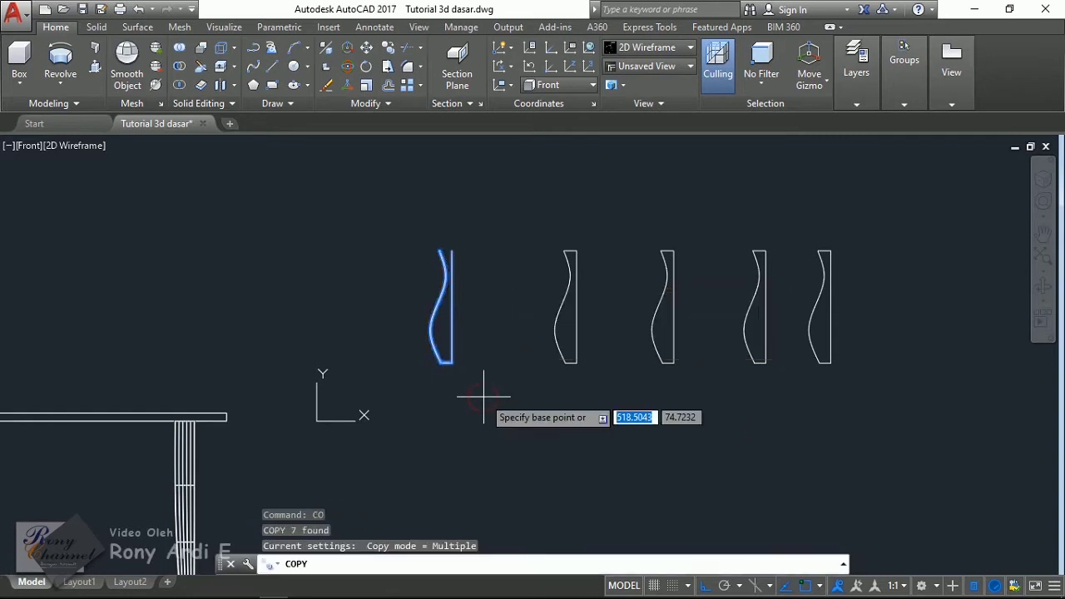
pyautogui.click(485, 400)
pyautogui.click(402, 393)
pyautogui.press('Escape')
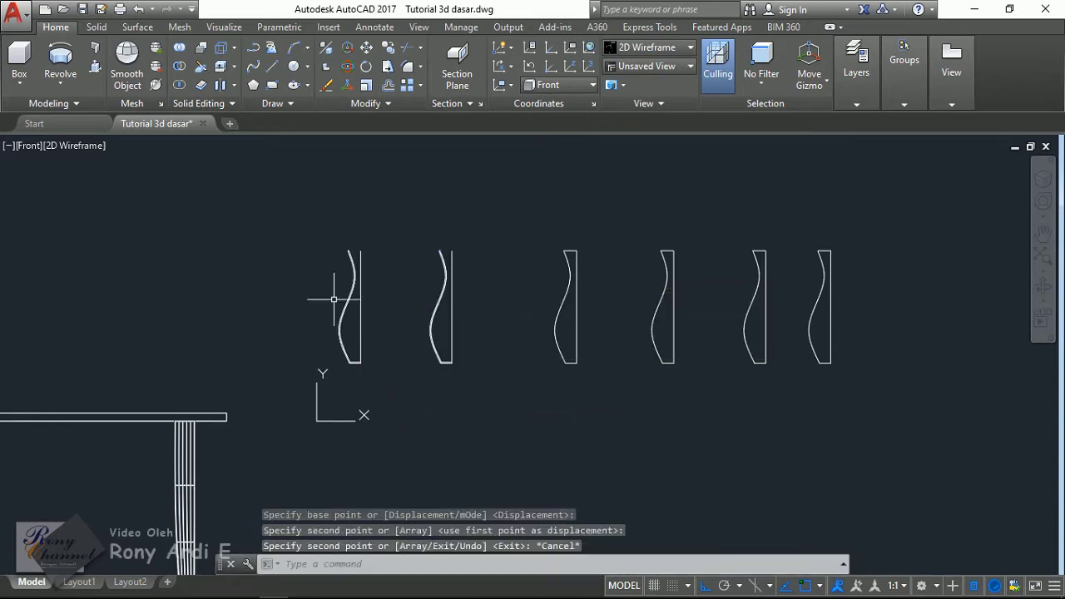
pyautogui.scroll(2, 316, 326)
pyautogui.moveTo(317, 326); pyautogui.dragTo(351, 302, button='middle')
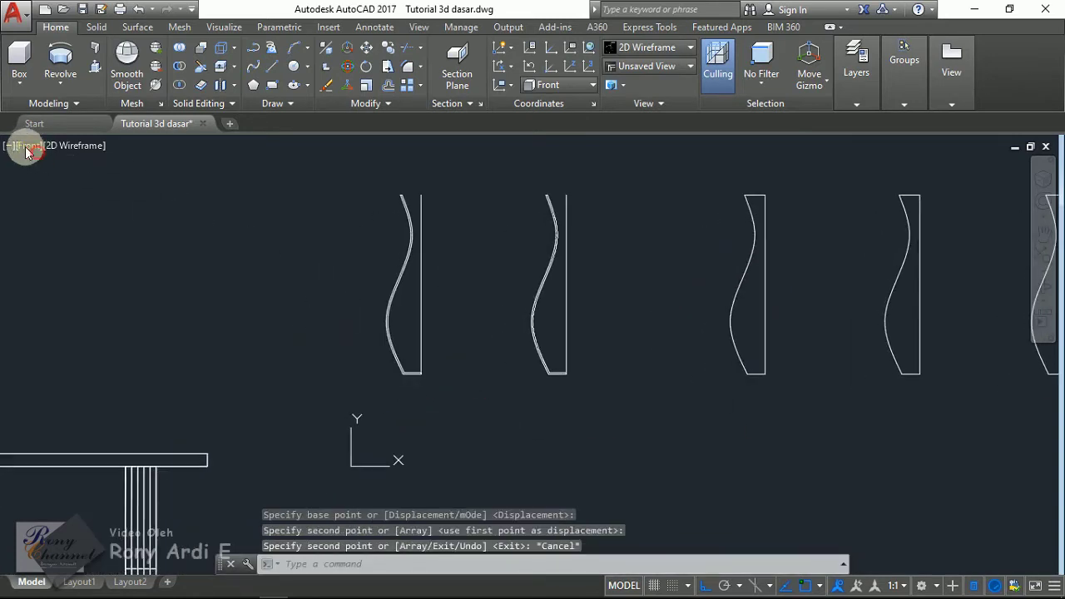
pyautogui.click(379, 104)
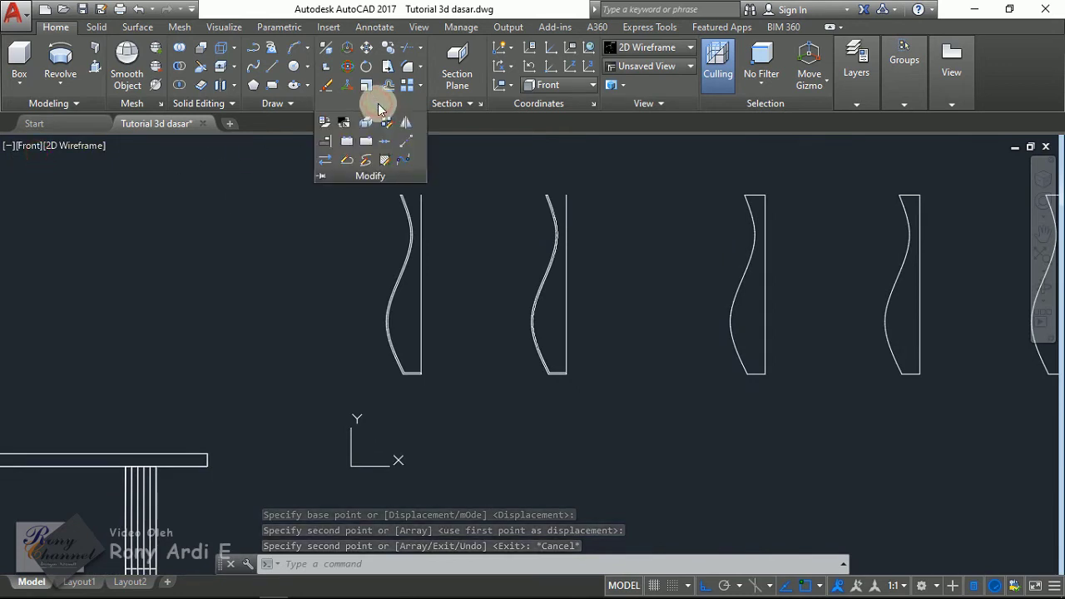
# - Start Region from the Draw panel on the first vase profile and end the selection
pyautogui.click(271, 102)
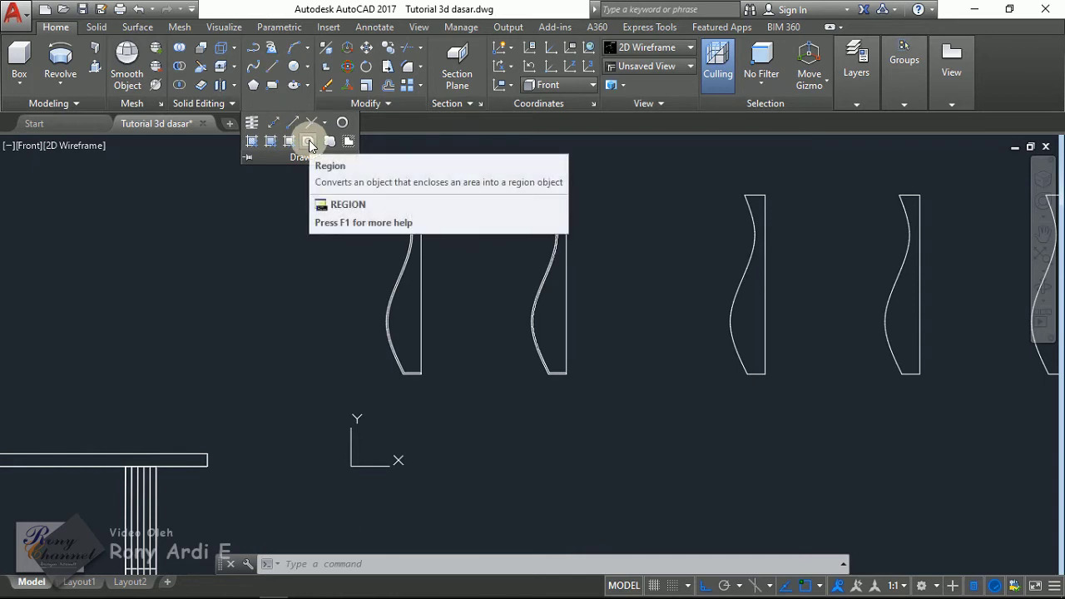
pyautogui.click(309, 144)
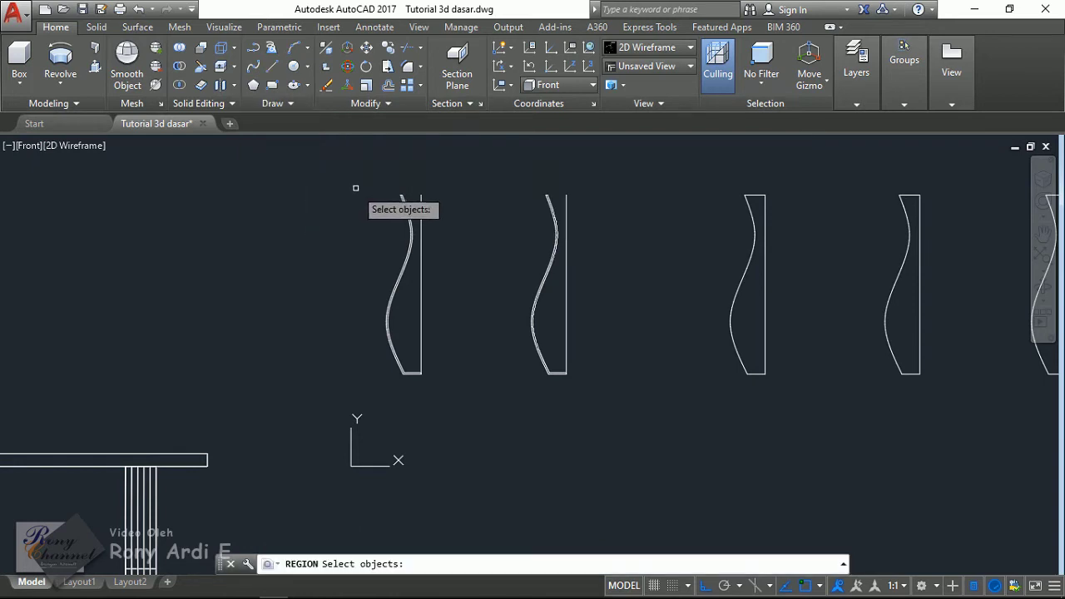
pyautogui.click(426, 387)
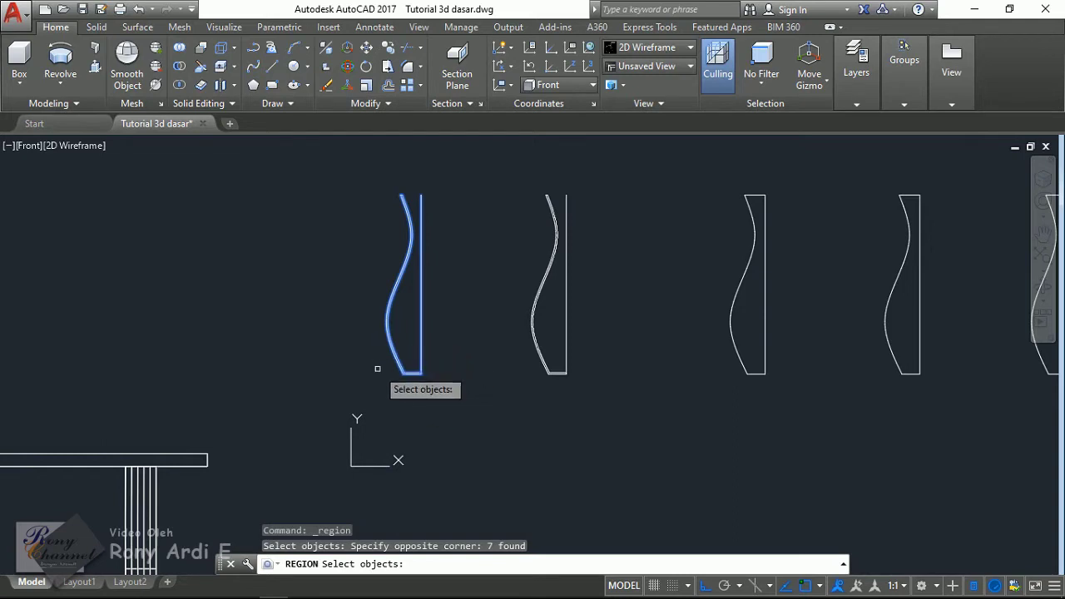
pyautogui.scroll(1, 375, 369)
pyautogui.scroll(-1, 385, 385)
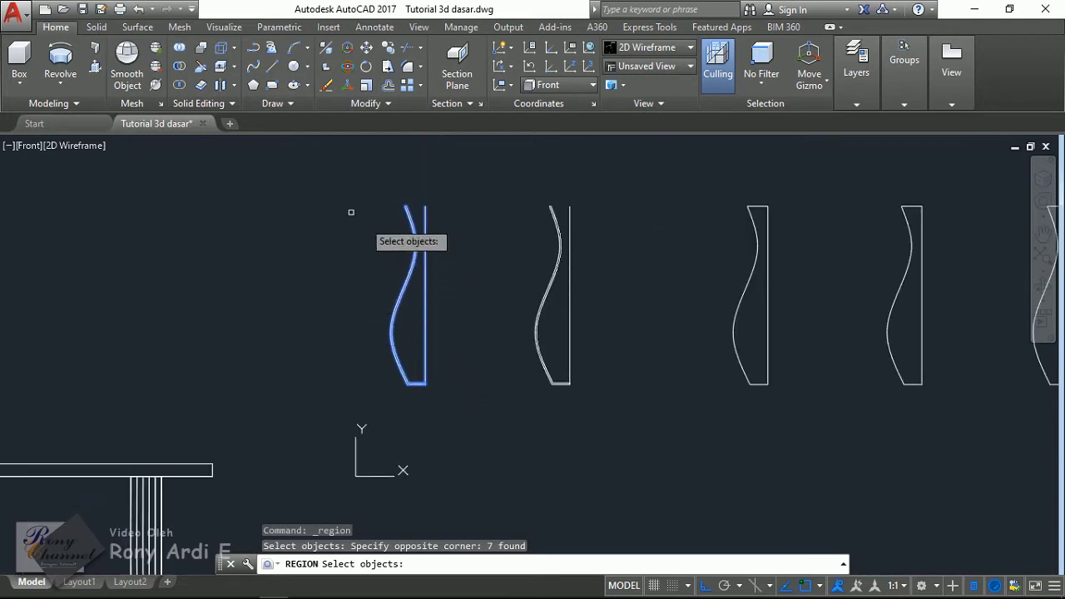
pyautogui.rightClick(289, 125)
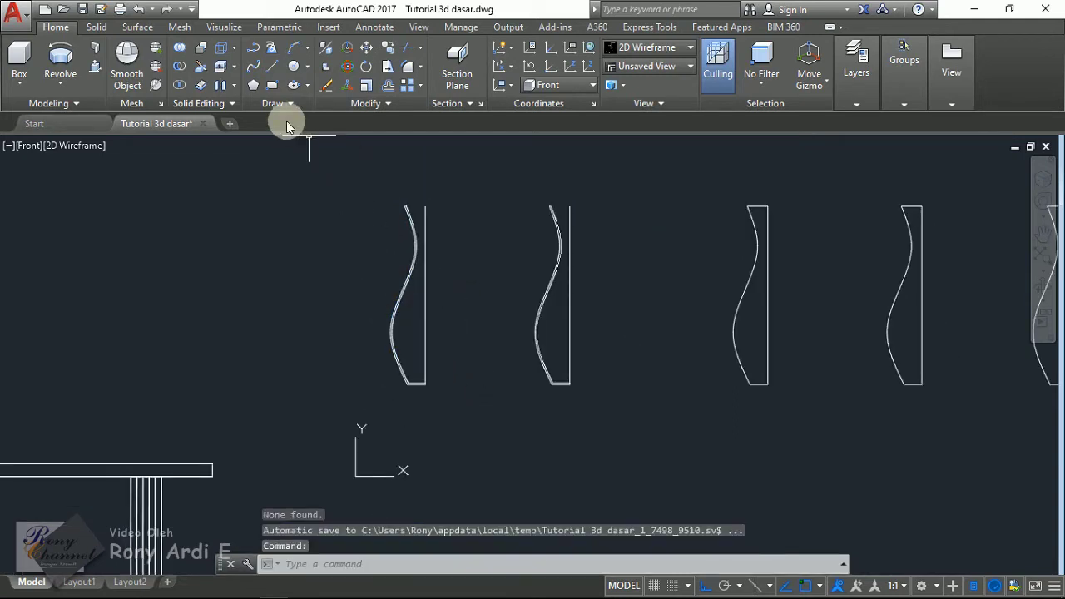
# - Restart Region, cancel it, and open the viewport's visual styles menu
pyautogui.click(277, 101)
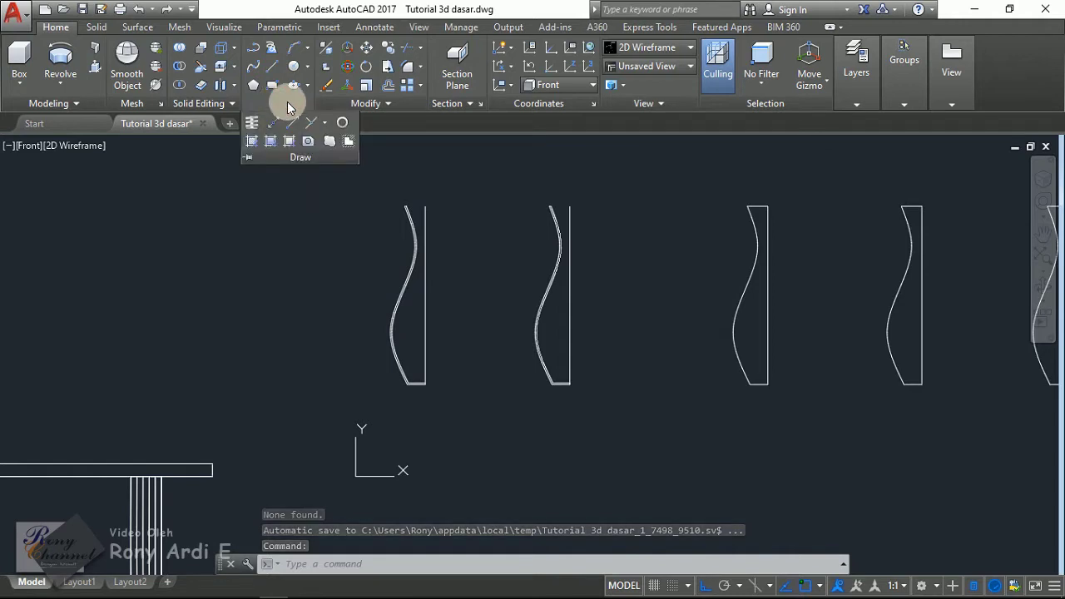
pyautogui.click(310, 145)
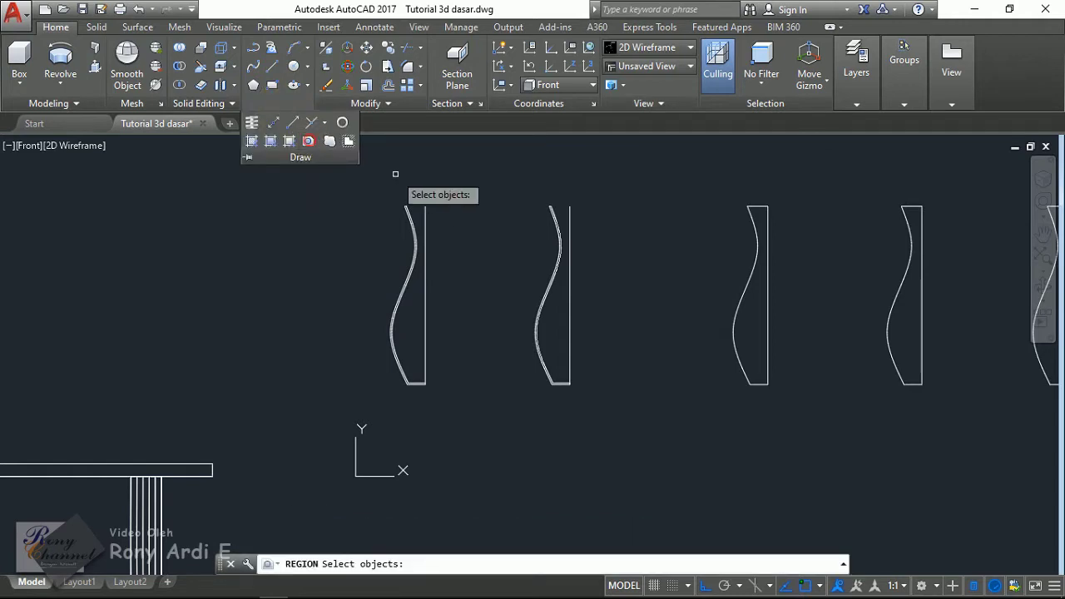
pyautogui.scroll(5, 409, 206)
pyautogui.scroll(-4, 410, 206)
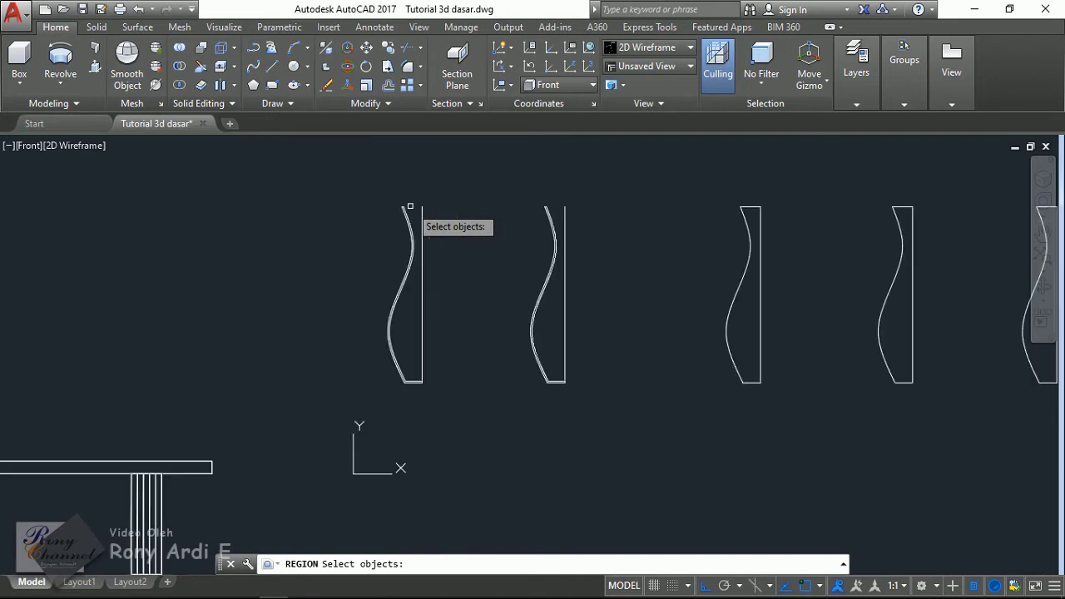
pyautogui.press('Escape')
pyautogui.click(83, 147)
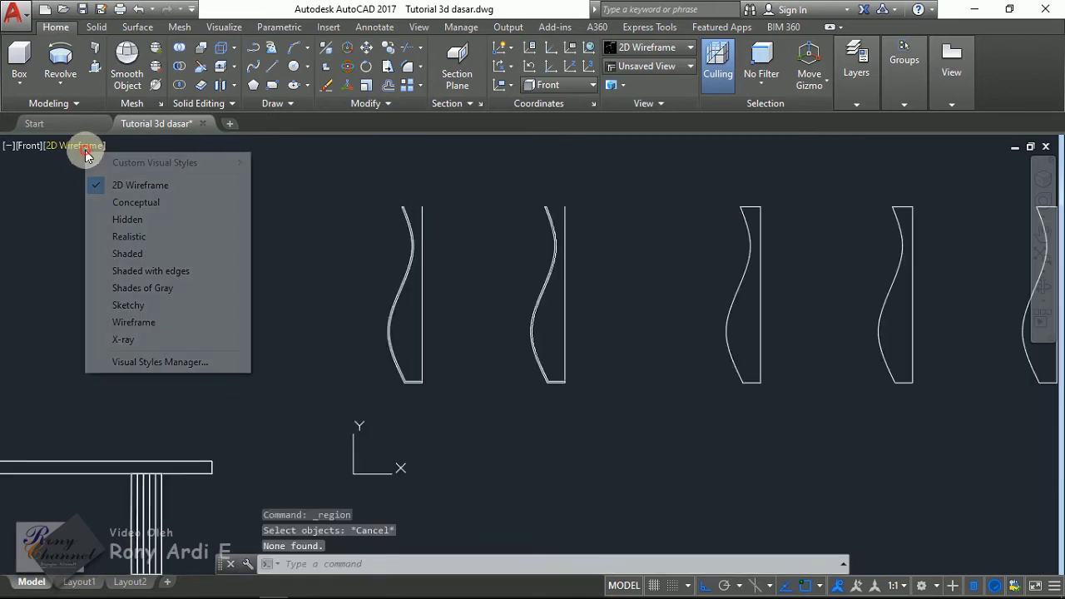
# - Switch to Conceptual style and window the first thick-walled profile into one region
pyautogui.click(136, 202)
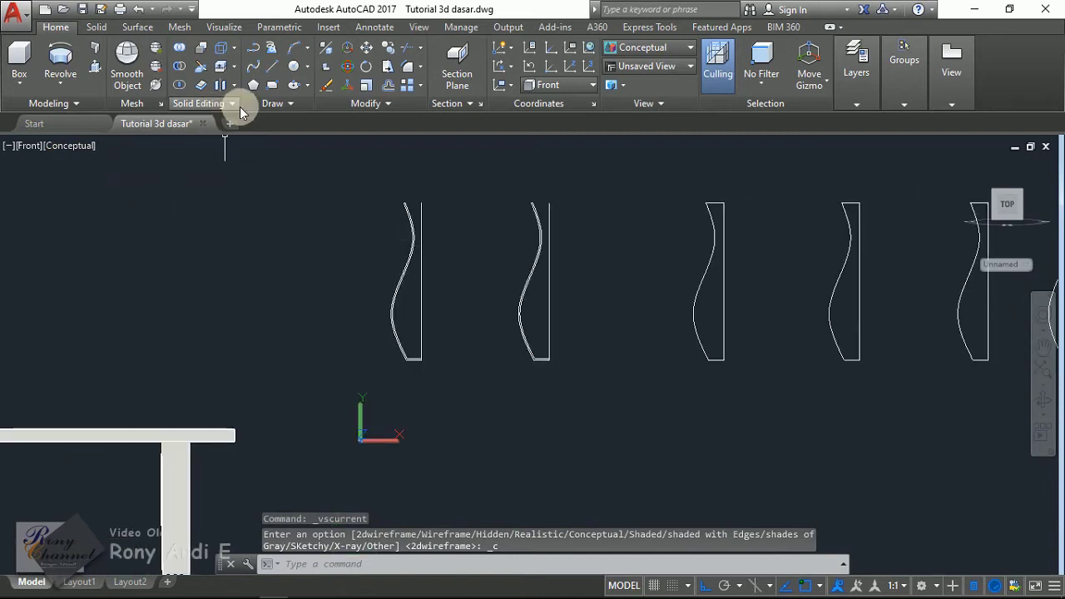
pyautogui.click(273, 104)
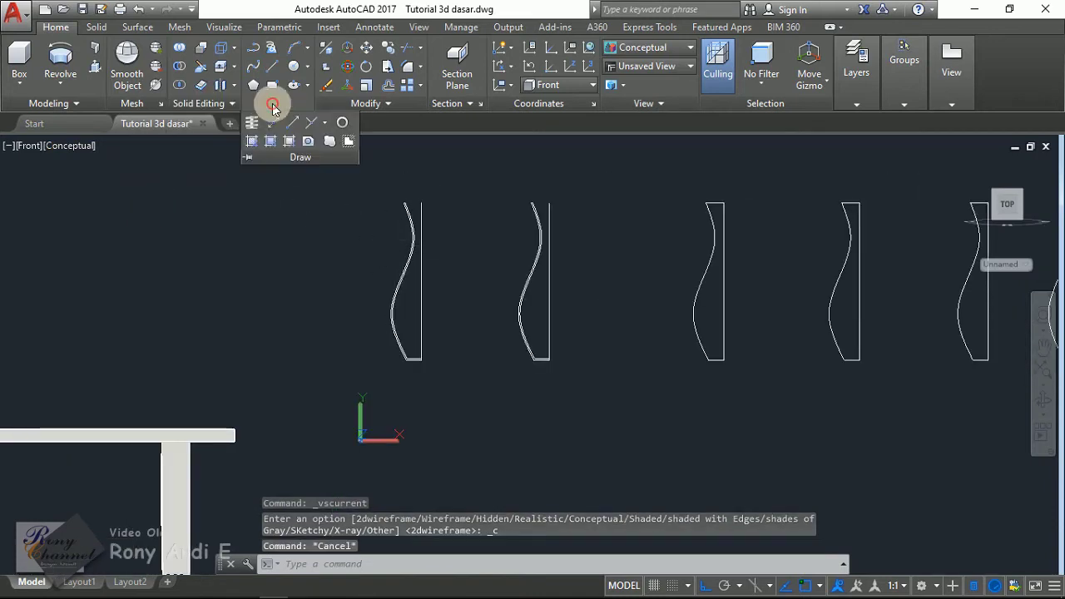
pyautogui.click(298, 143)
pyautogui.scroll(3, 416, 210)
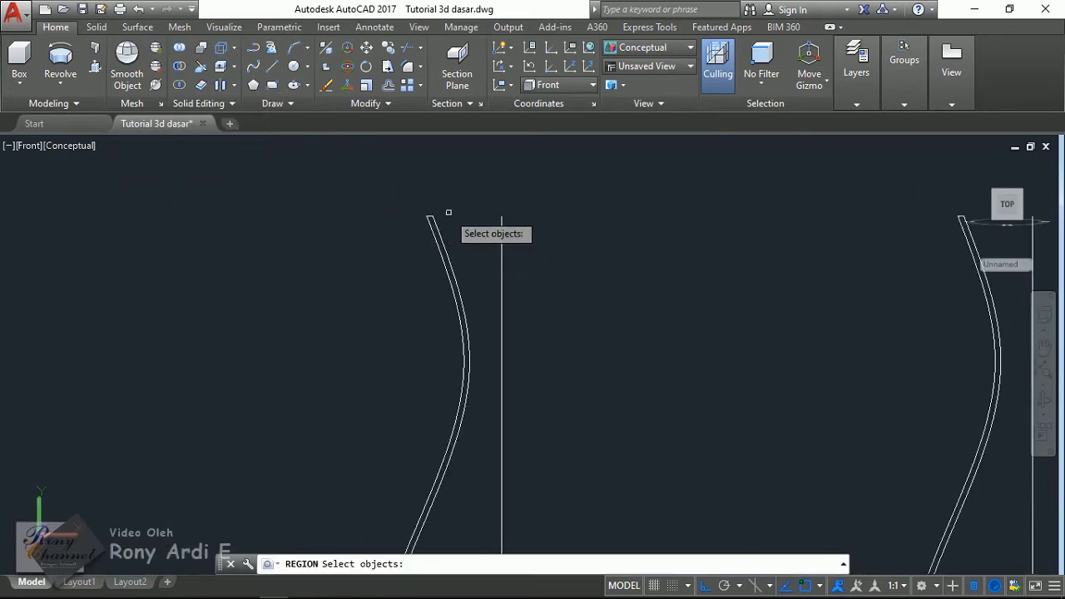
pyautogui.scroll(3, 414, 239)
pyautogui.scroll(-2, 409, 268)
pyautogui.scroll(-3, 424, 283)
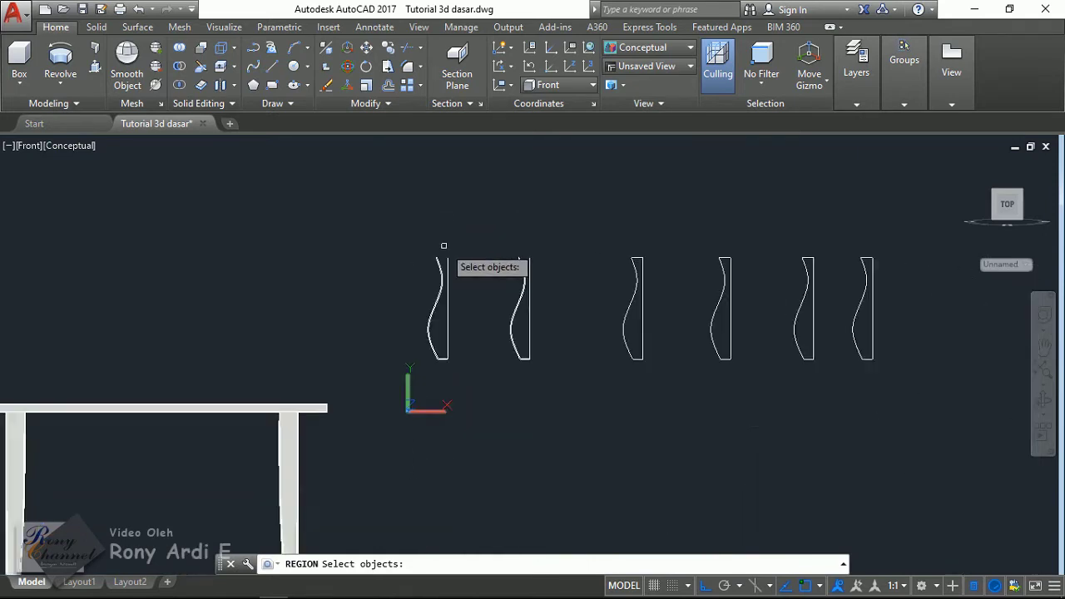
pyautogui.click(389, 246)
pyautogui.click(471, 432)
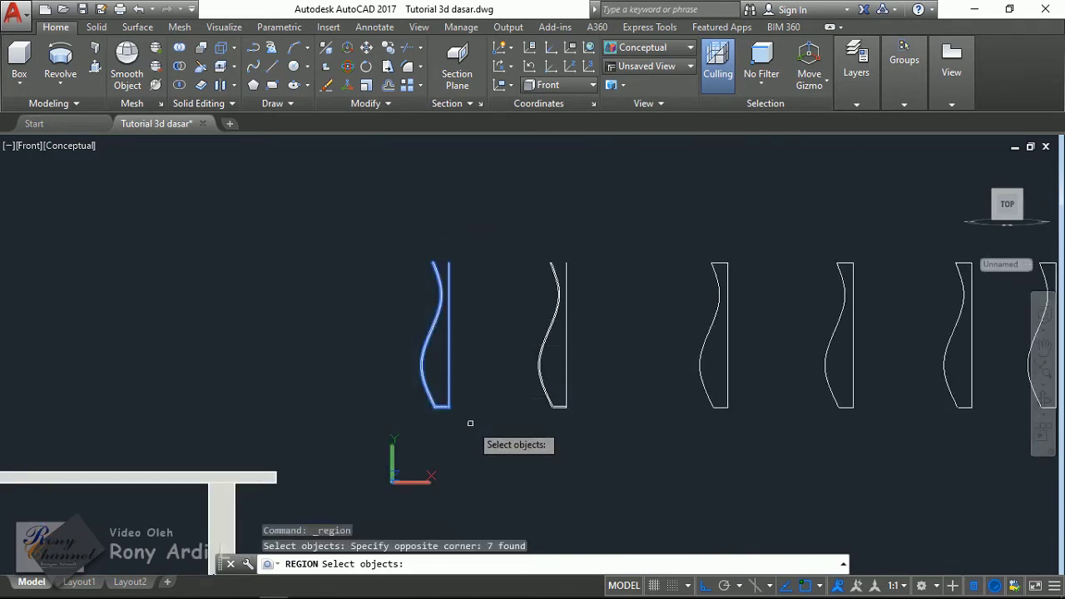
pyautogui.scroll(1, 465, 412)
pyautogui.scroll(2, 404, 369)
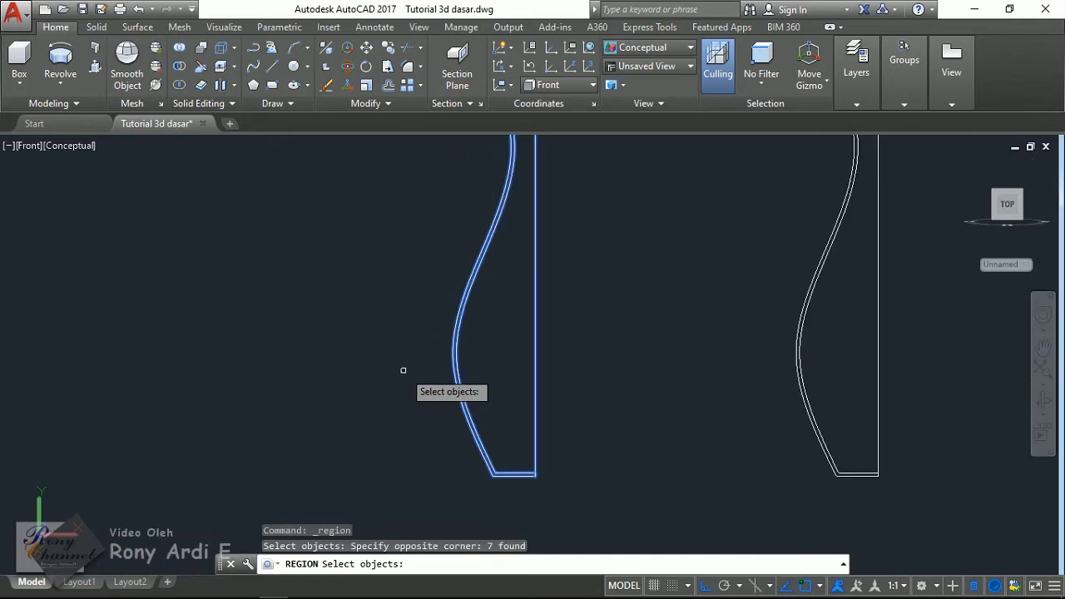
pyautogui.press('Return')
pyautogui.scroll(1, 484, 417)
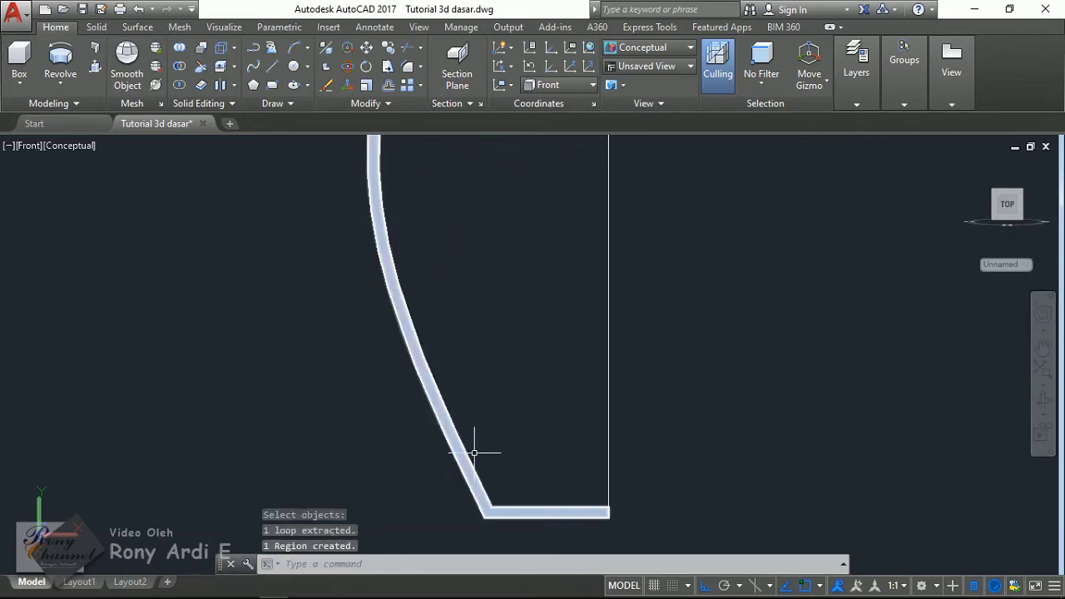
pyautogui.scroll(-1, 475, 447)
pyautogui.scroll(-2, 451, 482)
pyautogui.scroll(3, 642, 468)
pyautogui.scroll(4, 608, 428)
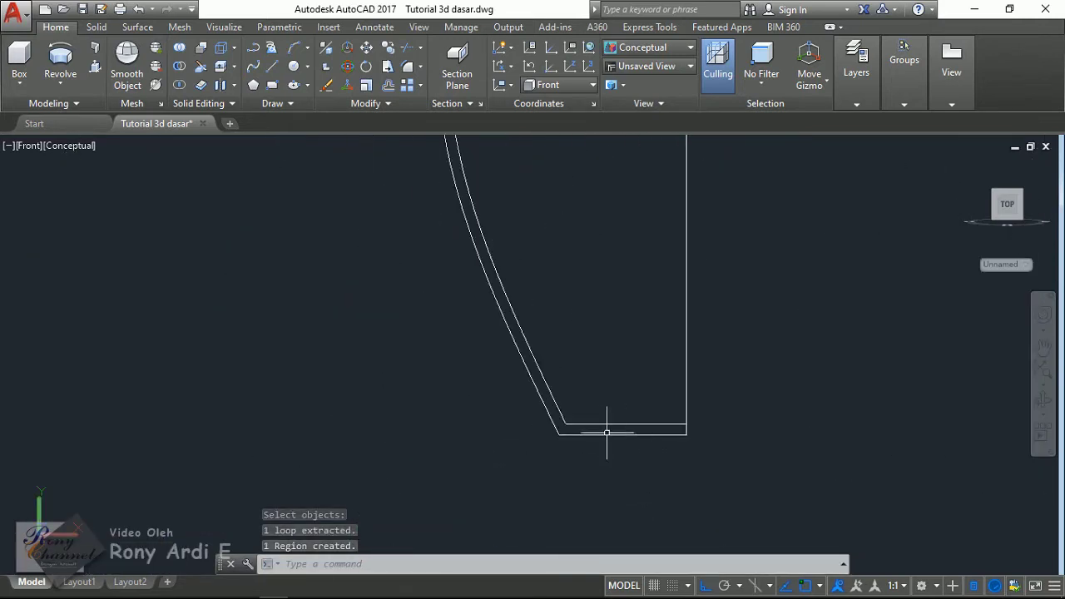
pyautogui.scroll(-1, 609, 428)
pyautogui.scroll(-6, 530, 461)
pyautogui.scroll(5, 530, 462)
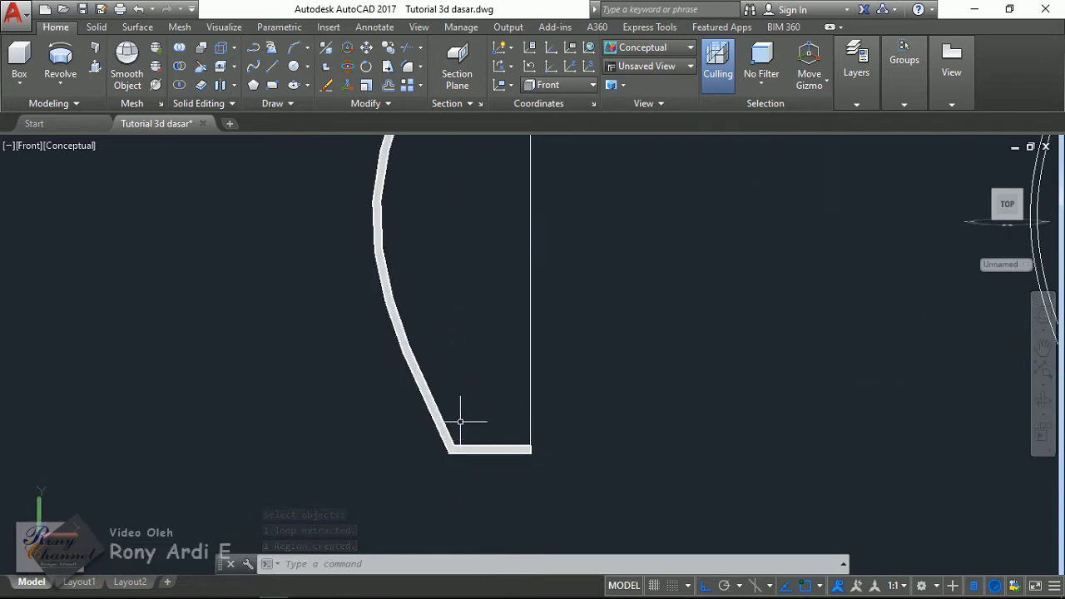
pyautogui.scroll(-4, 427, 422)
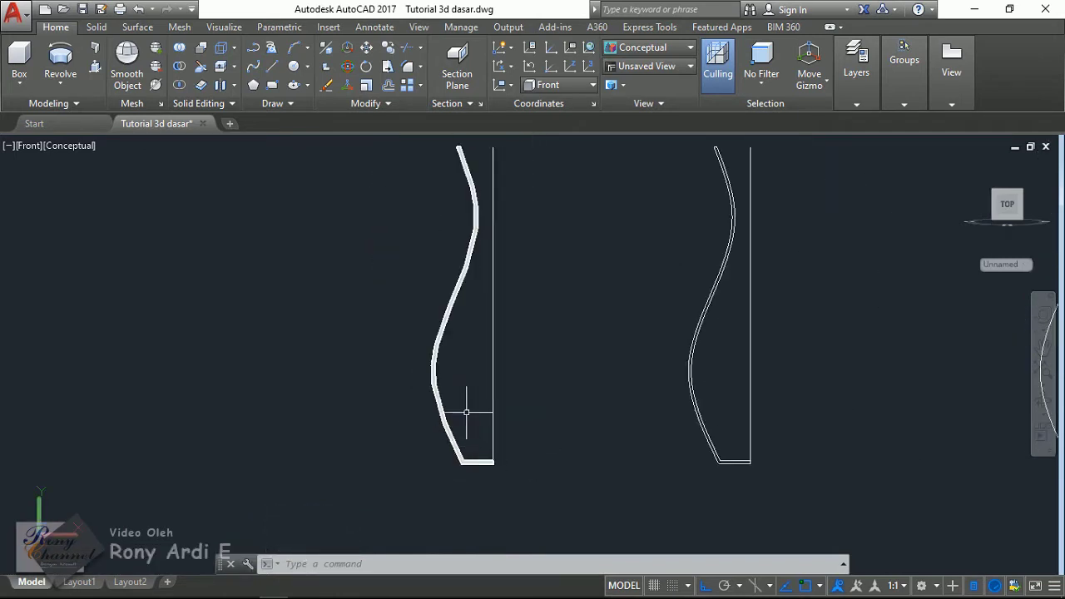
# - Change the view from Front to SW Isometric and zoom in on the vase profiles
pyautogui.click(457, 335)
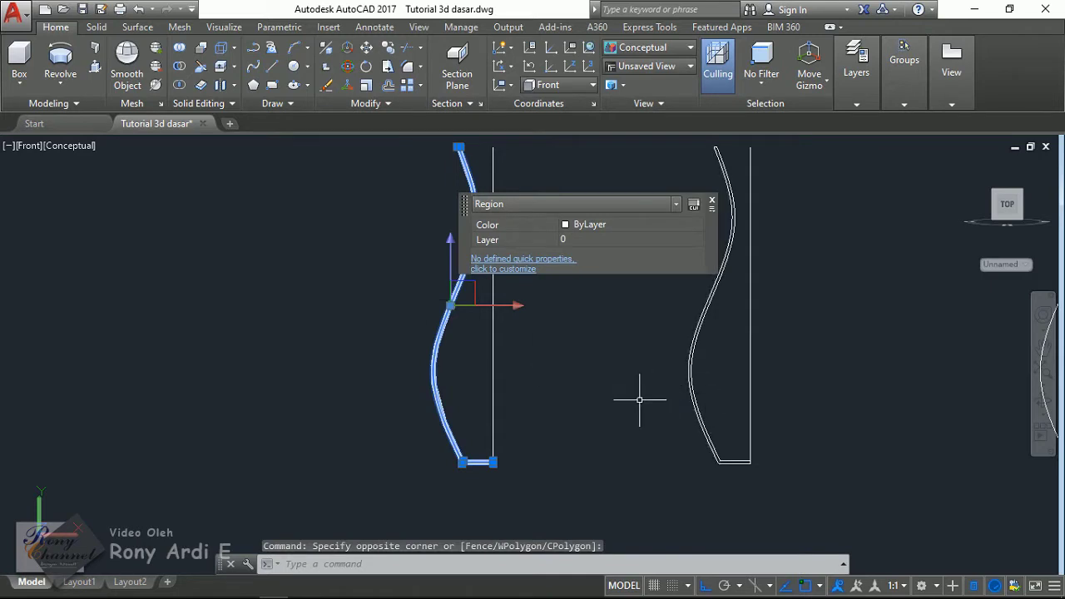
pyautogui.press('Escape')
pyautogui.click(60, 124)
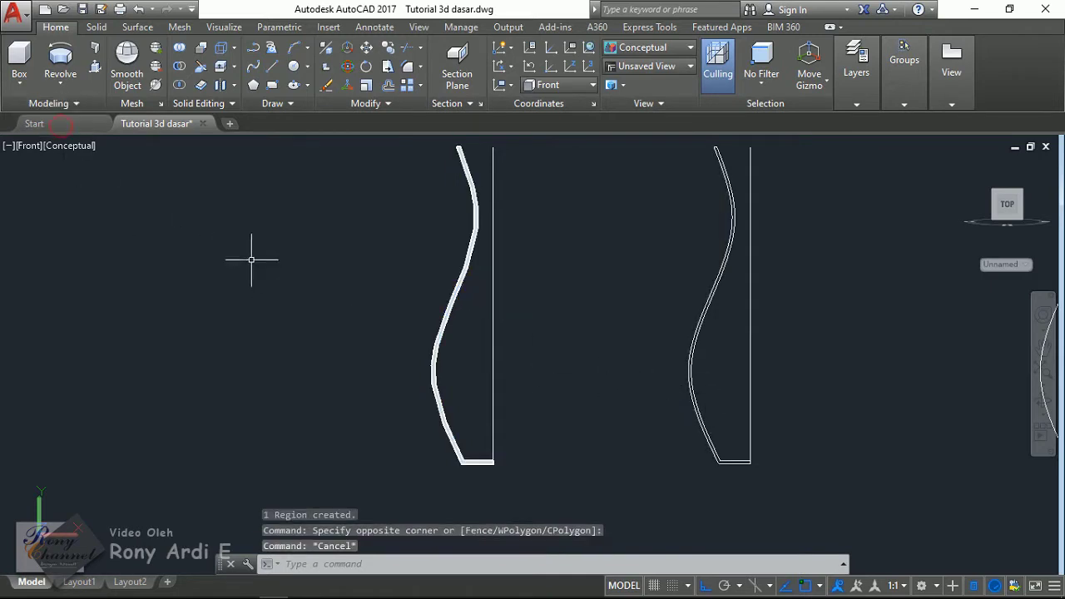
pyautogui.click(56, 144)
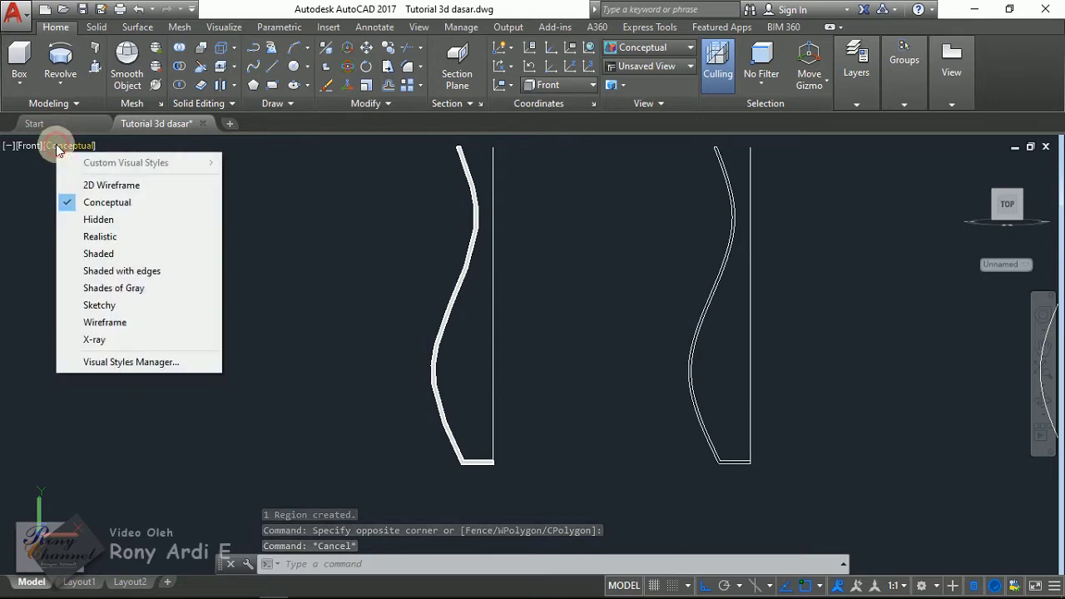
pyautogui.click(56, 144)
pyautogui.click(33, 147)
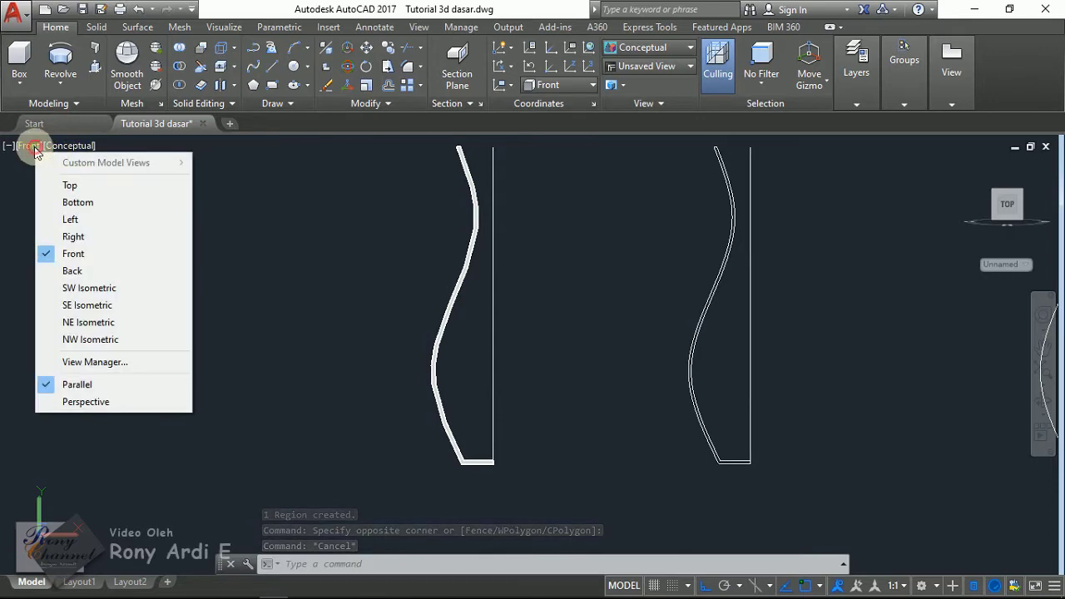
pyautogui.click(87, 291)
pyautogui.scroll(3, 620, 447)
pyautogui.scroll(2, 574, 374)
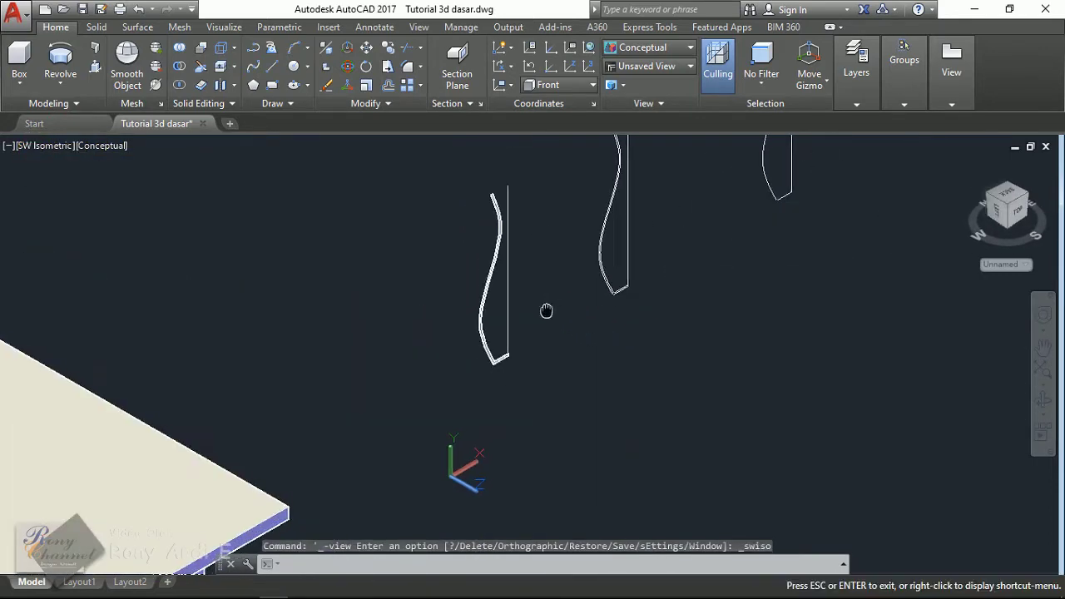
pyautogui.scroll(2, 545, 309)
pyautogui.scroll(2, 443, 363)
pyautogui.moveTo(452, 361); pyautogui.dragTo(381, 312)
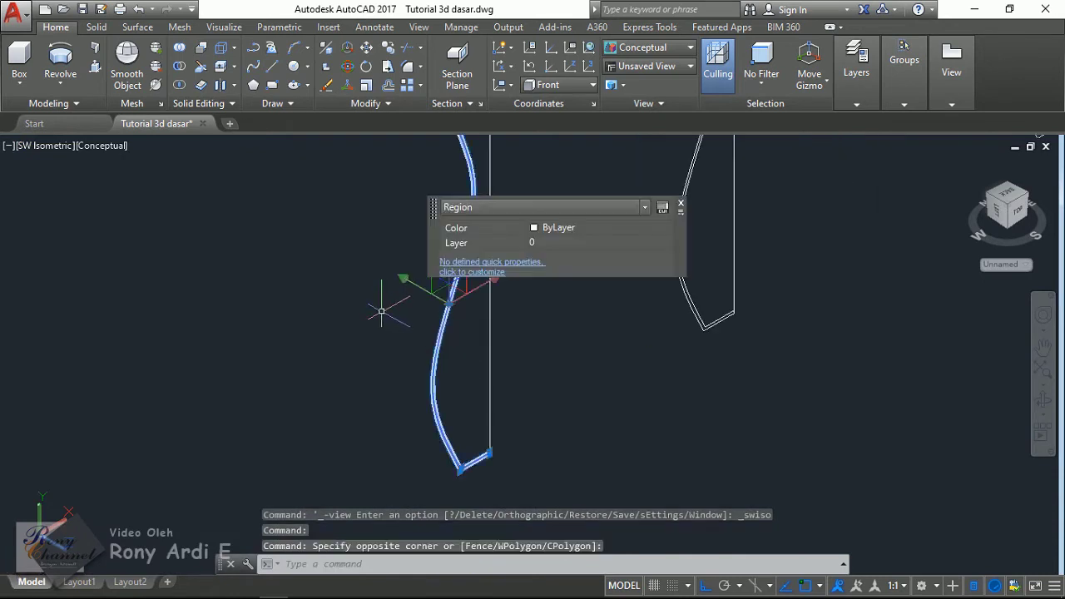
pyautogui.press('Escape')
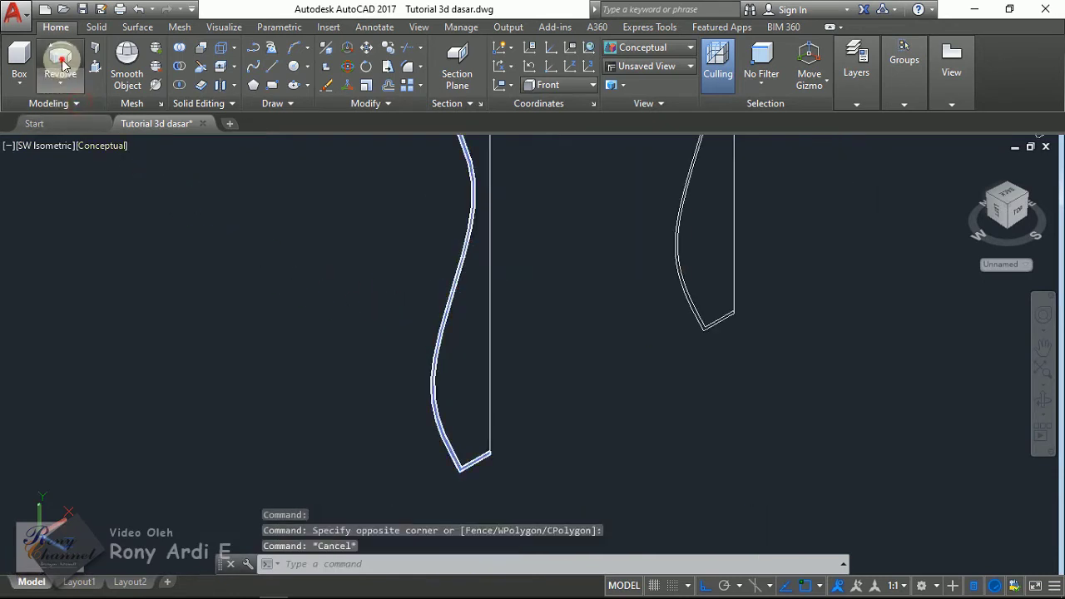
# - Start Revolve and select only the curved vase region, leaving the axis to define
pyautogui.click(60, 60)
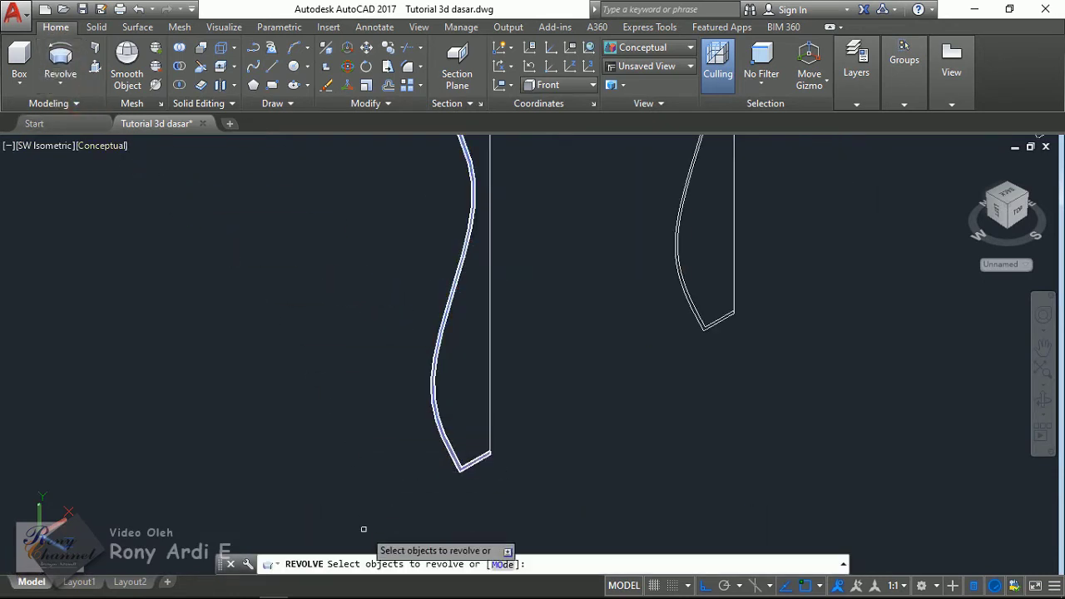
pyautogui.click(371, 557)
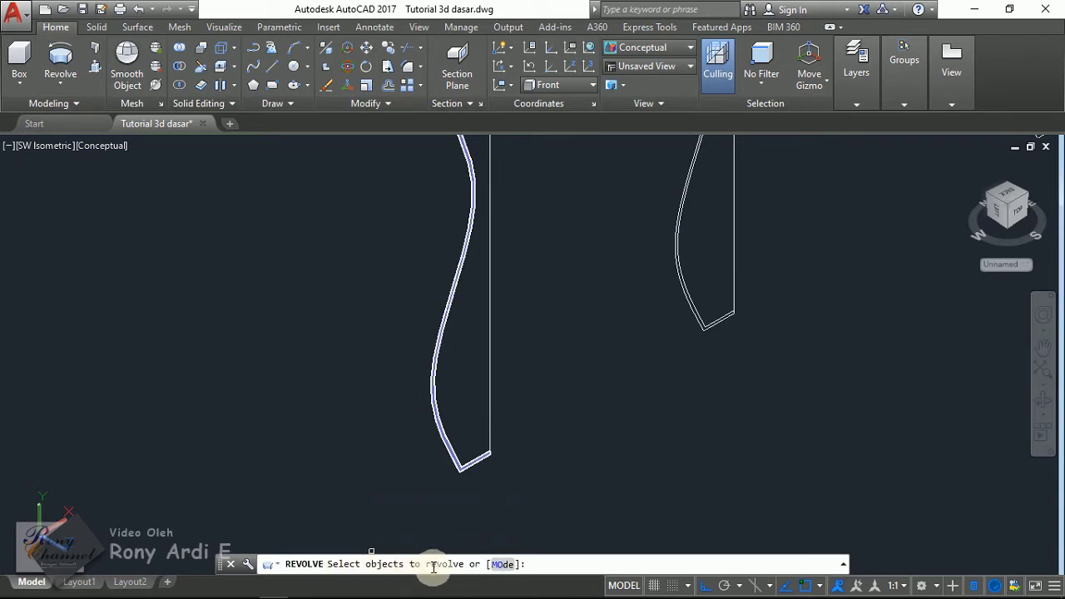
pyautogui.click(464, 357)
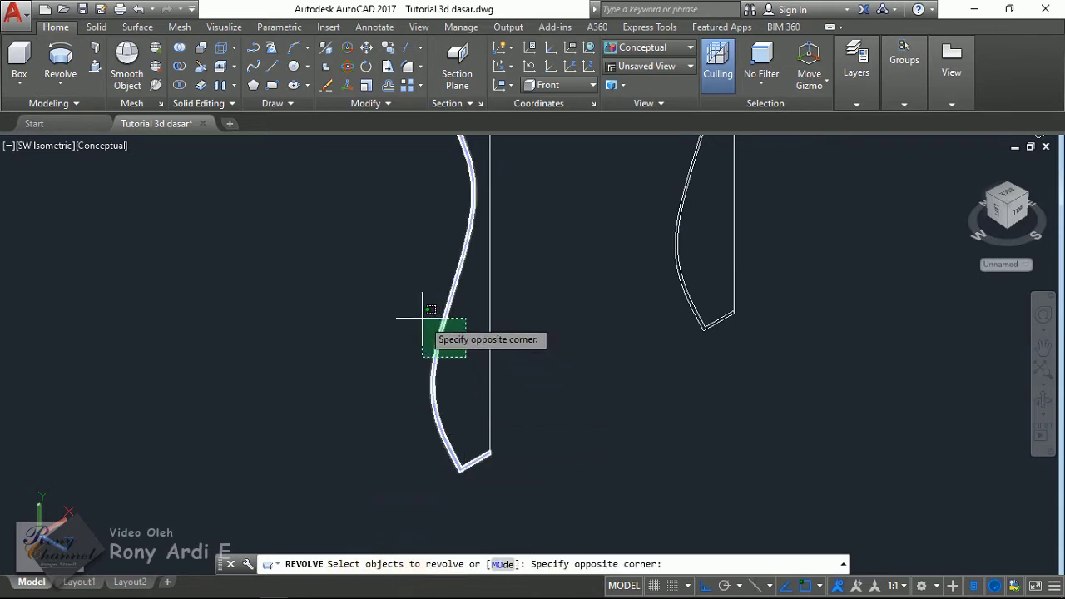
pyautogui.click(422, 317)
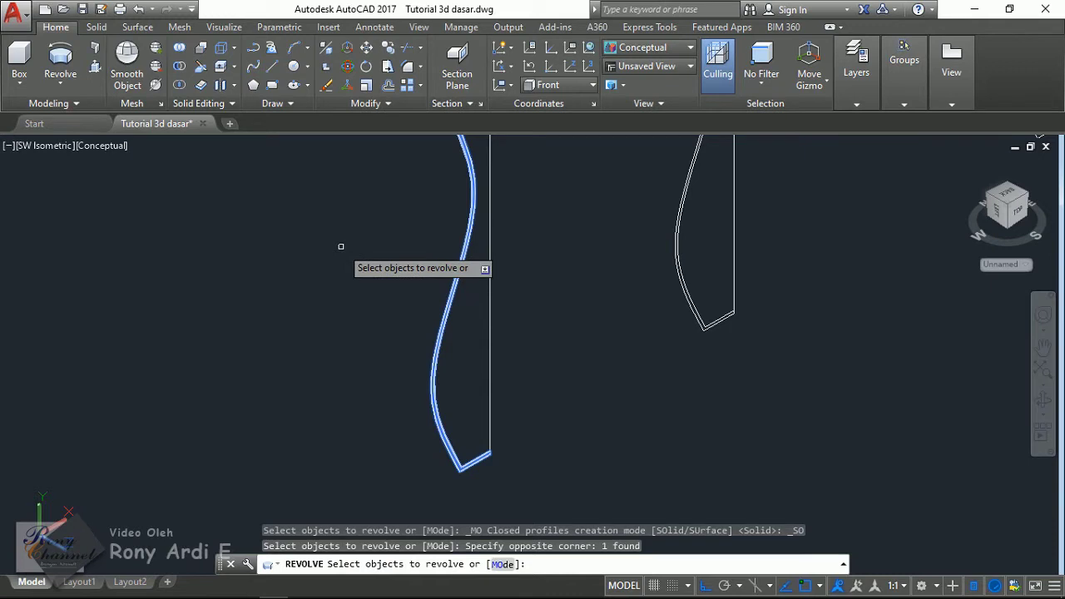
pyautogui.press('Escape')
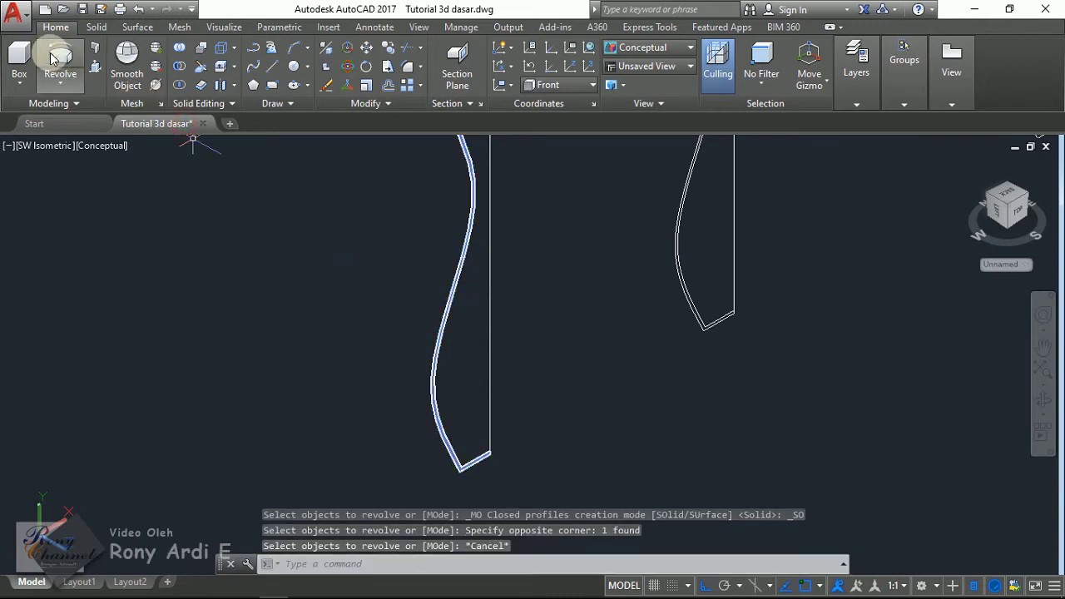
pyautogui.click(52, 58)
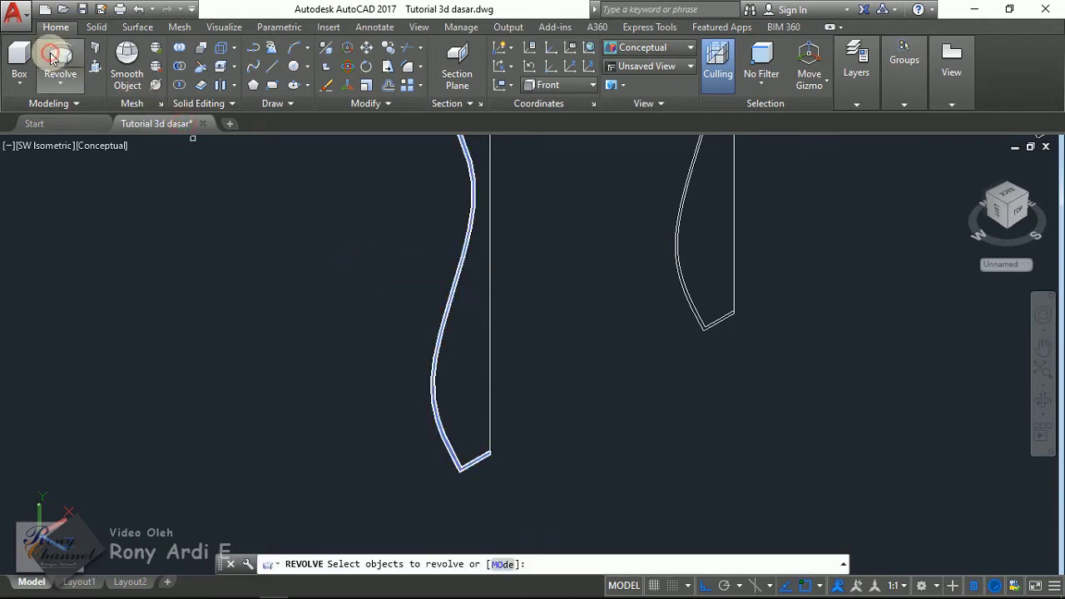
pyautogui.click(431, 383)
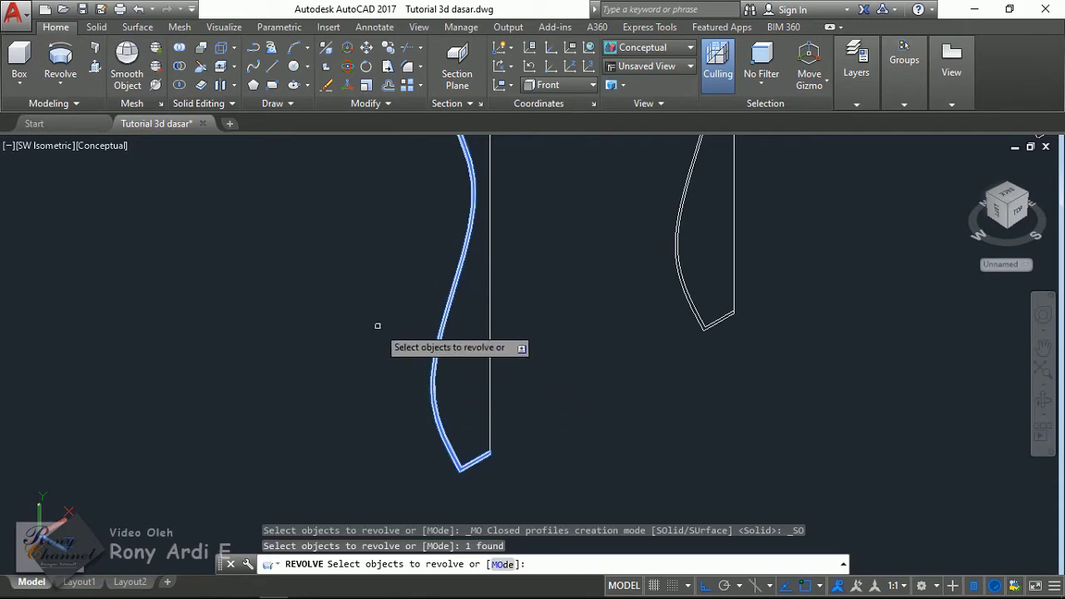
pyautogui.press('Return')
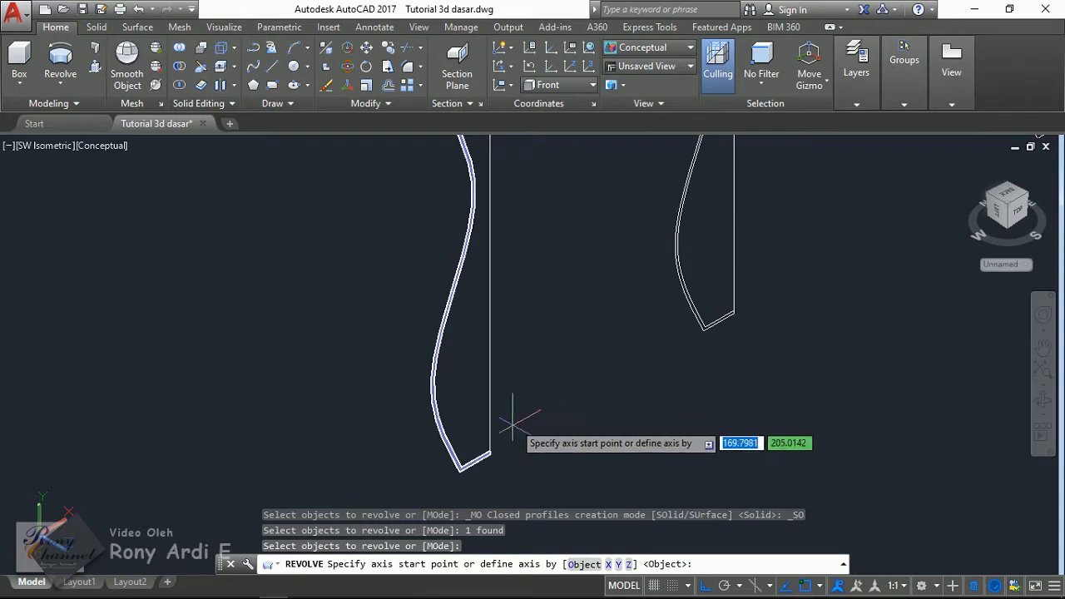
# - Snap the revolve axis from the vertical line's top endpoint down to its bottom endpoint
pyautogui.scroll(5, 495, 461)
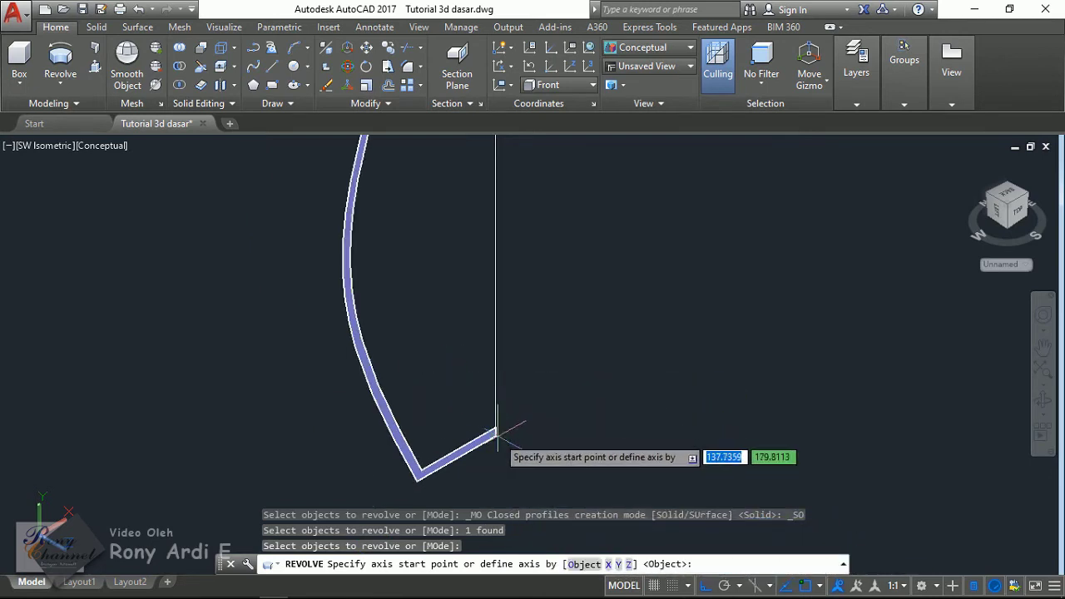
pyautogui.click(655, 555)
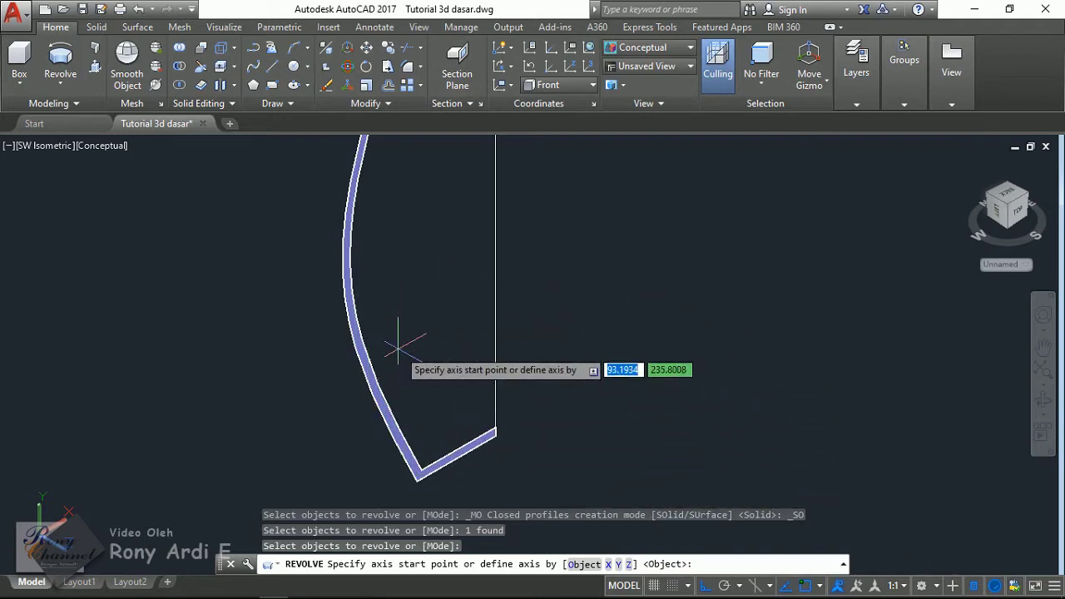
pyautogui.scroll(-1, 518, 453)
pyautogui.scroll(-1, 518, 454)
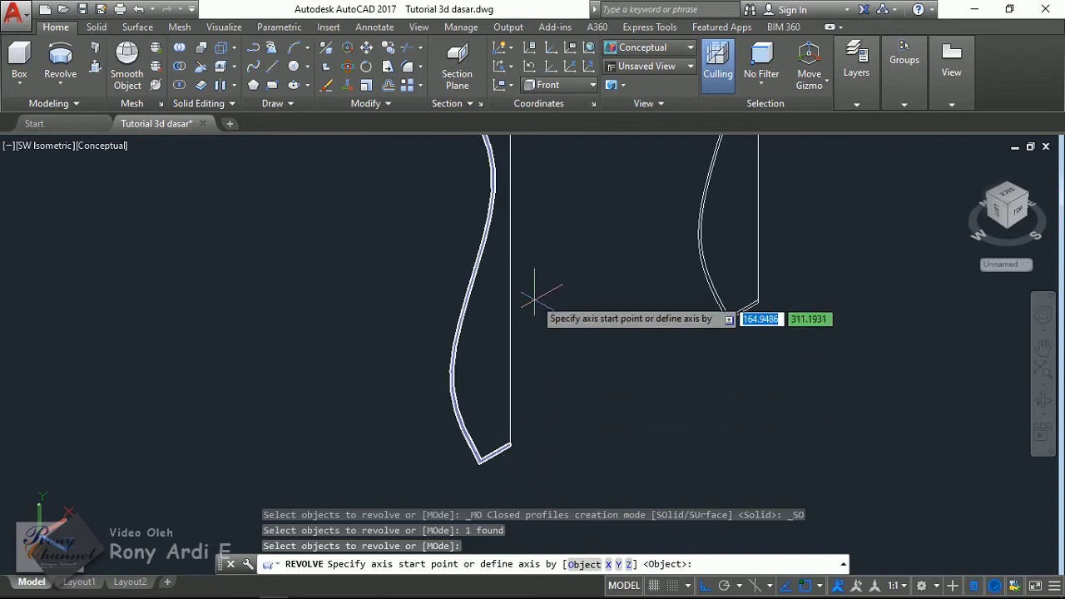
pyautogui.scroll(-1, 542, 267)
pyautogui.scroll(1, 512, 266)
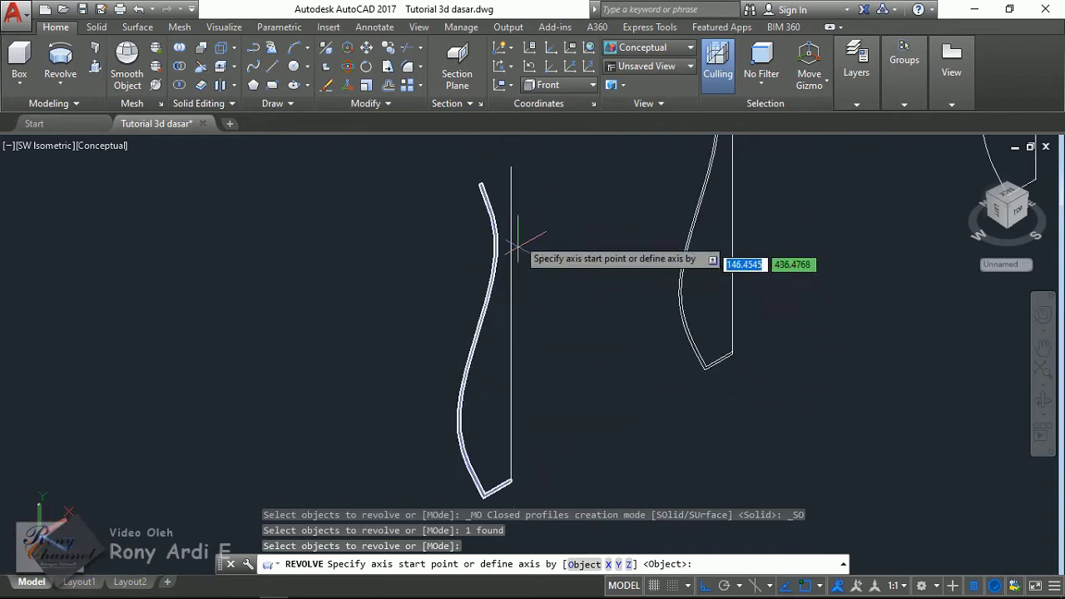
pyautogui.click(515, 205)
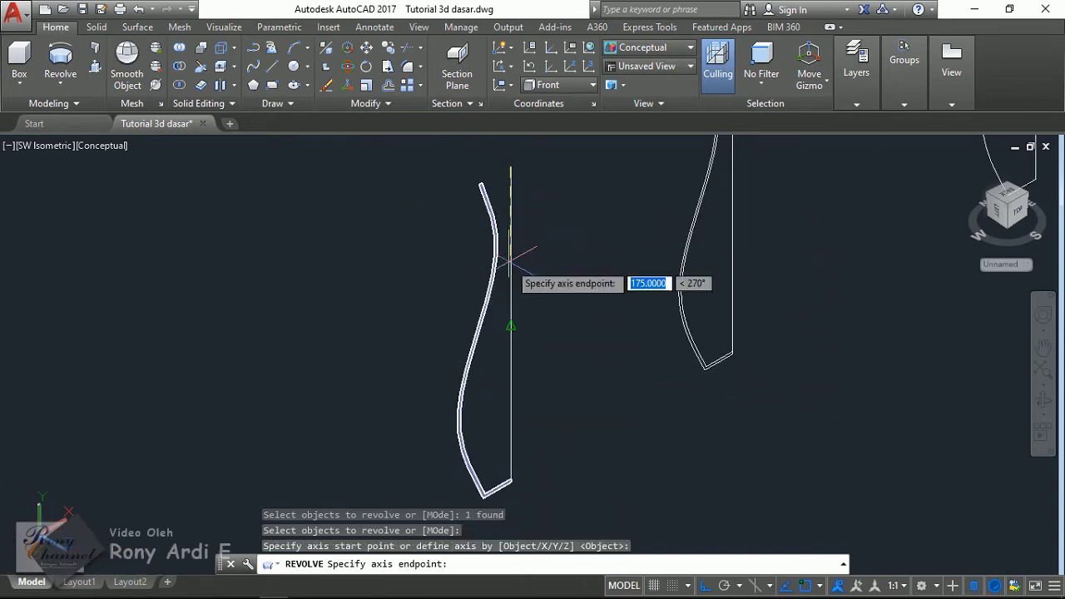
pyautogui.click(510, 456)
pyautogui.write('360')
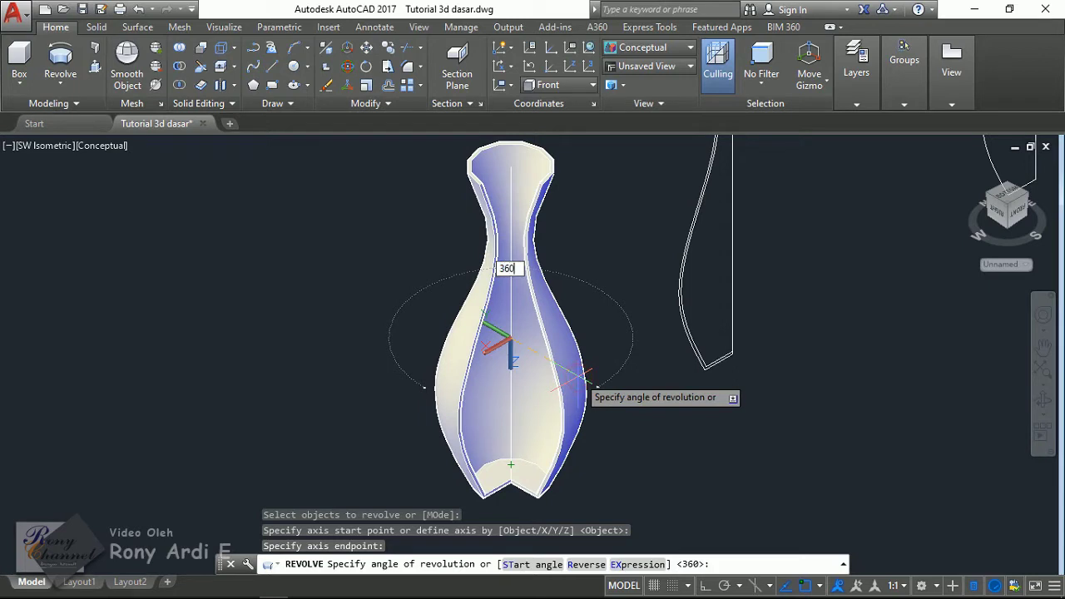
# - Accept a 360-degree revolution angle to create the flared-neck vase solid
pyautogui.press('Return')
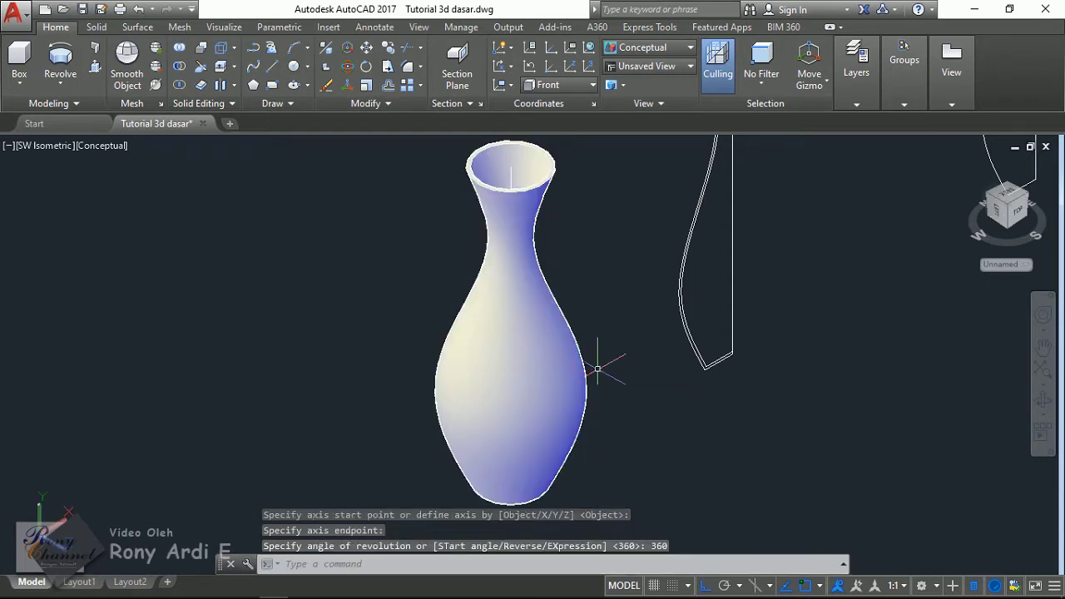
pyautogui.scroll(-5, 450, 366)
pyautogui.scroll(4, 458, 316)
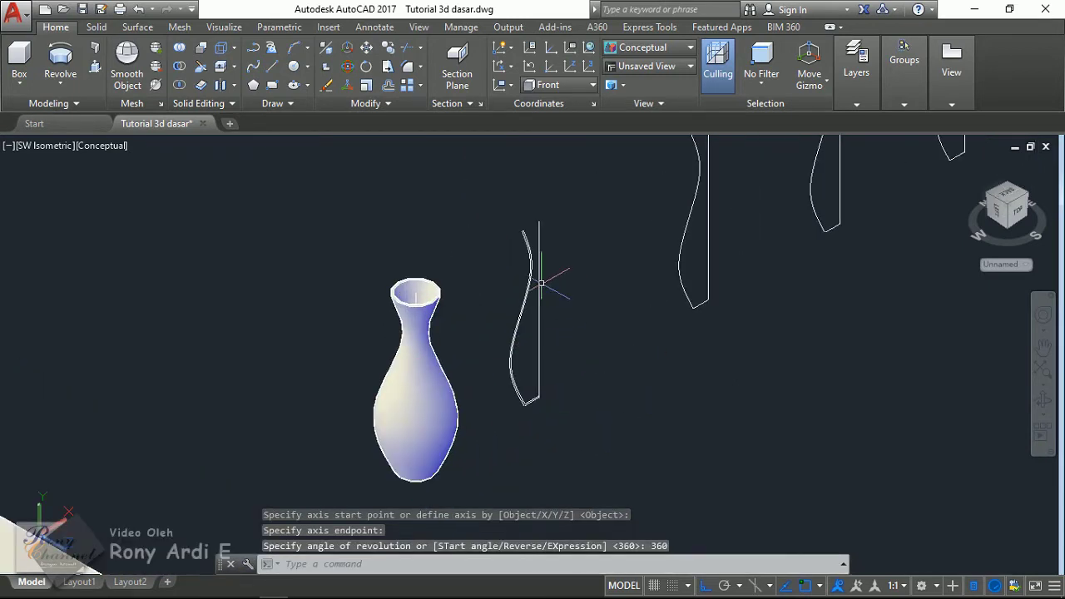
pyautogui.scroll(2, 483, 278)
pyautogui.scroll(1, 496, 297)
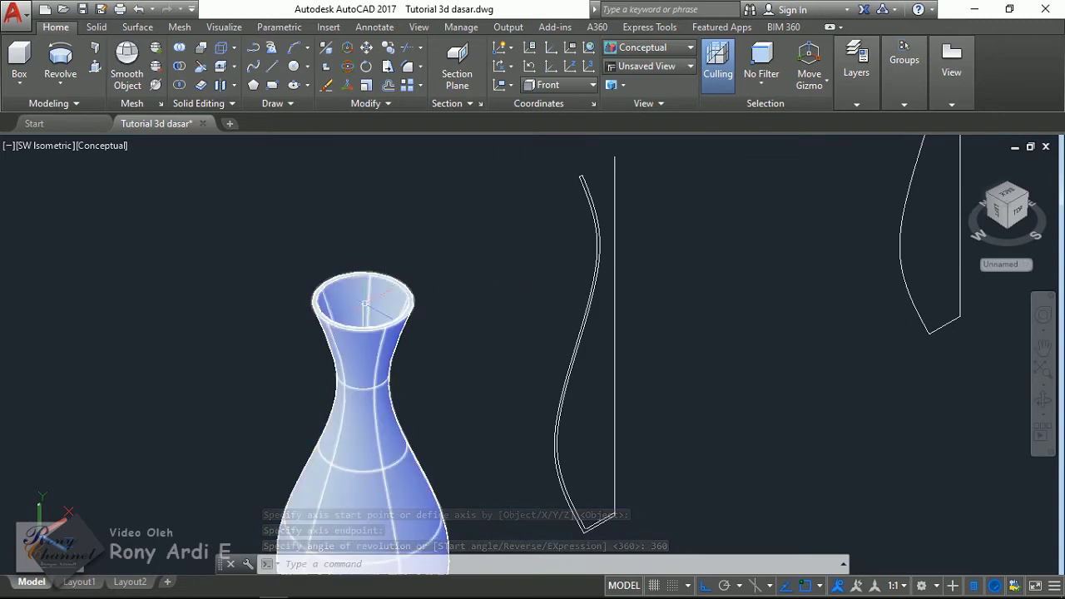
pyautogui.scroll(2, 363, 323)
pyautogui.press('Escape')
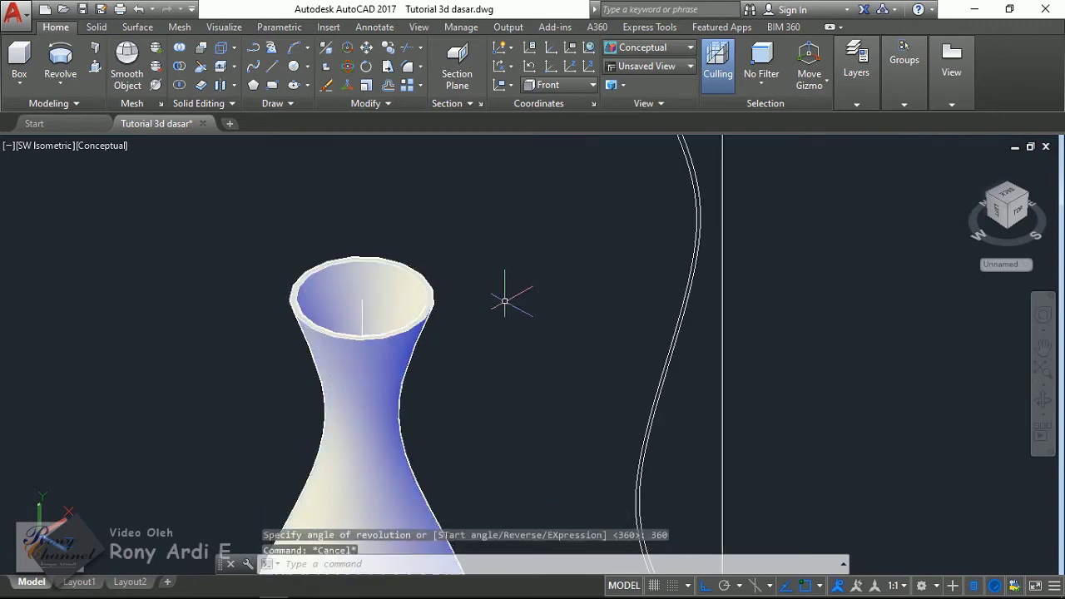
pyautogui.scroll(-2, 524, 325)
pyautogui.scroll(3, 549, 383)
pyautogui.scroll(1, 537, 422)
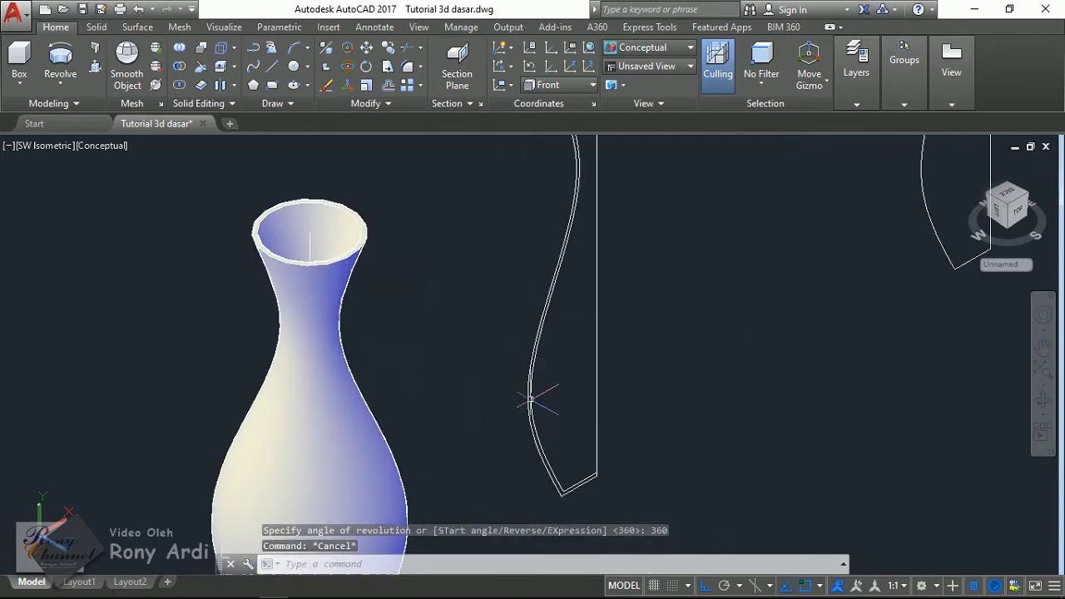
pyautogui.moveTo(613, 238); pyautogui.dragTo(619, 361, button='middle')
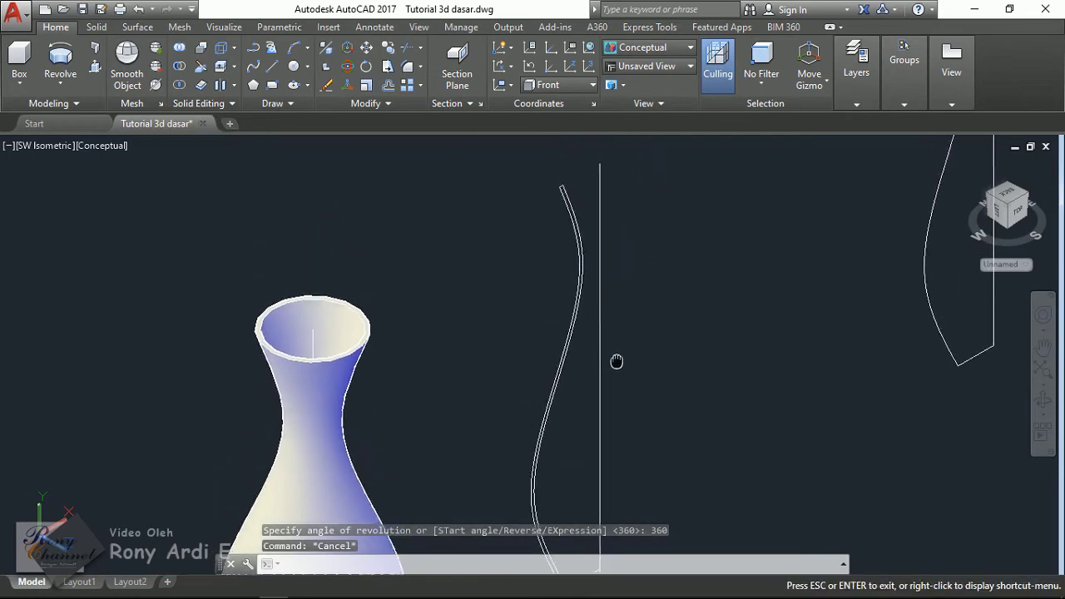
pyautogui.scroll(2, 541, 158)
pyautogui.scroll(1, 541, 158)
pyautogui.scroll(-1, 561, 195)
pyautogui.scroll(-1, 577, 214)
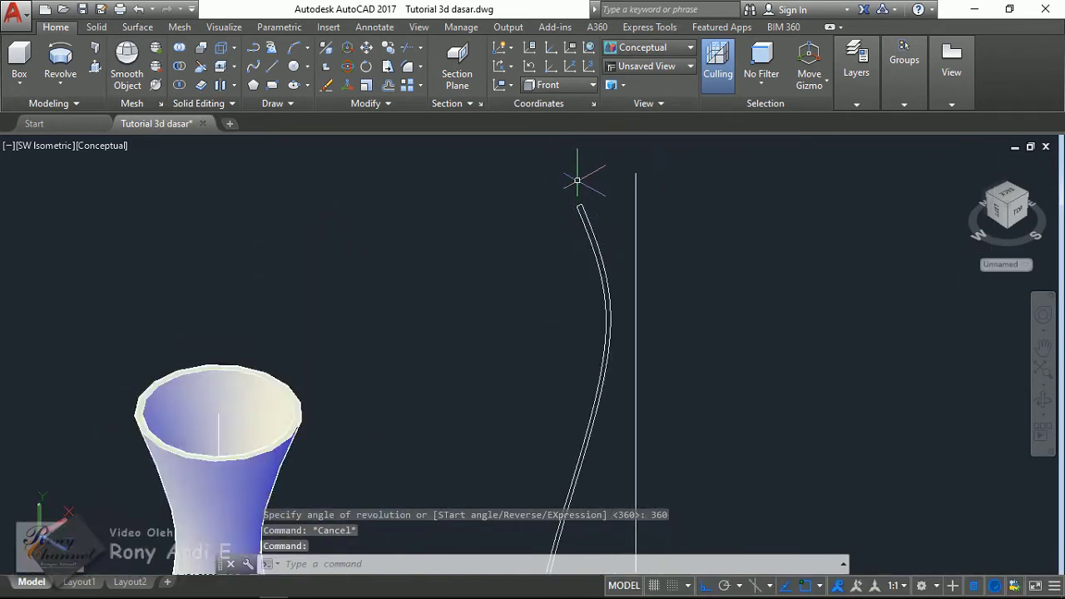
pyautogui.scroll(-2, 583, 178)
pyautogui.scroll(2, 550, 180)
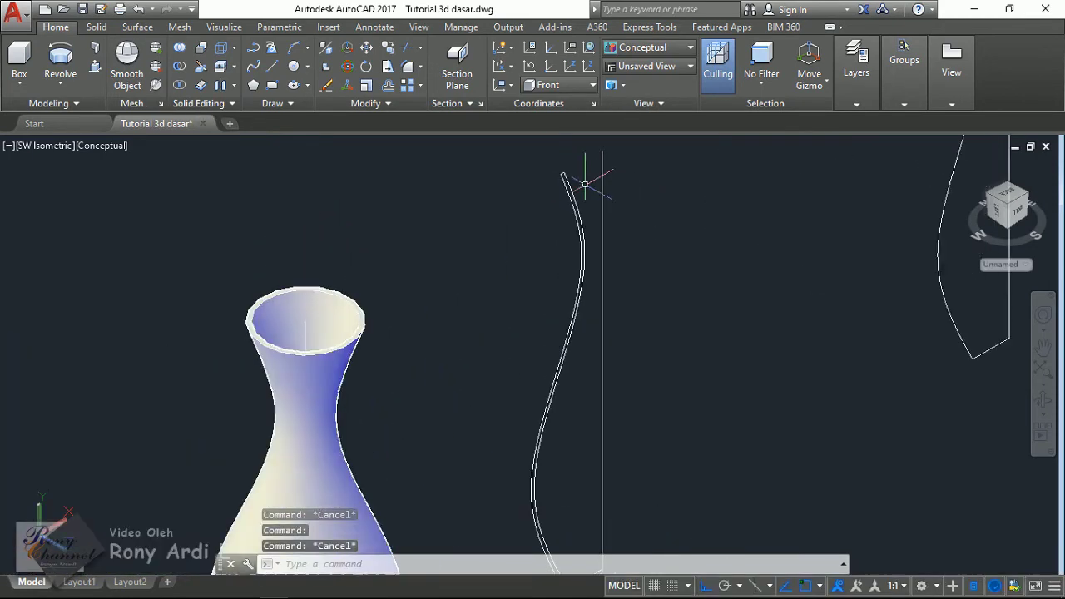
pyautogui.click(573, 162)
pyautogui.click(552, 184)
pyautogui.scroll(-3, 552, 183)
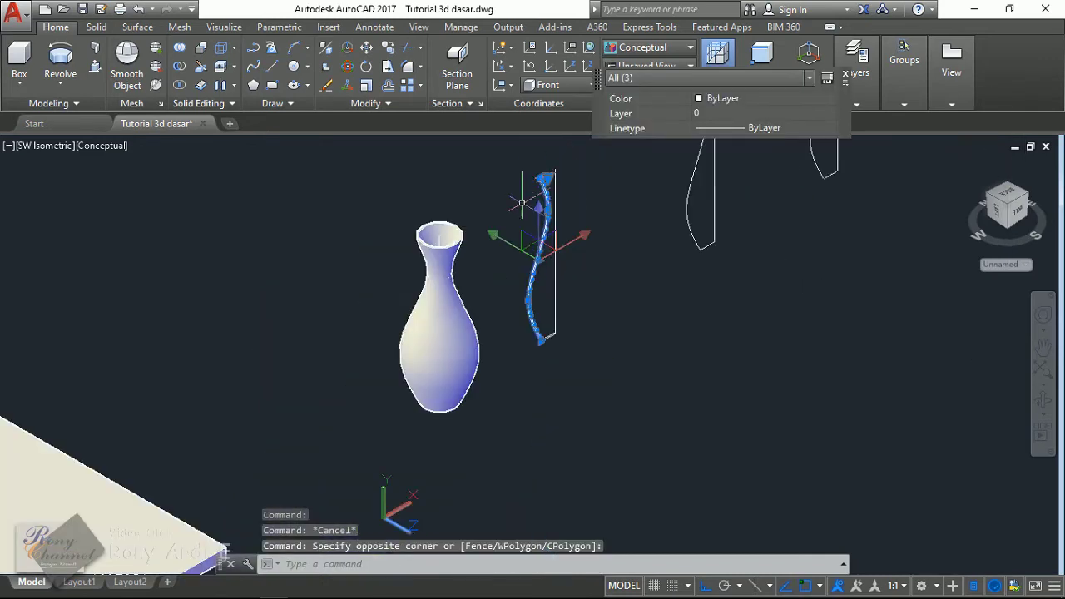
pyautogui.scroll(3, 521, 225)
pyautogui.press('Escape')
pyautogui.click(583, 230)
pyautogui.click(509, 198)
pyautogui.scroll(-1, 509, 198)
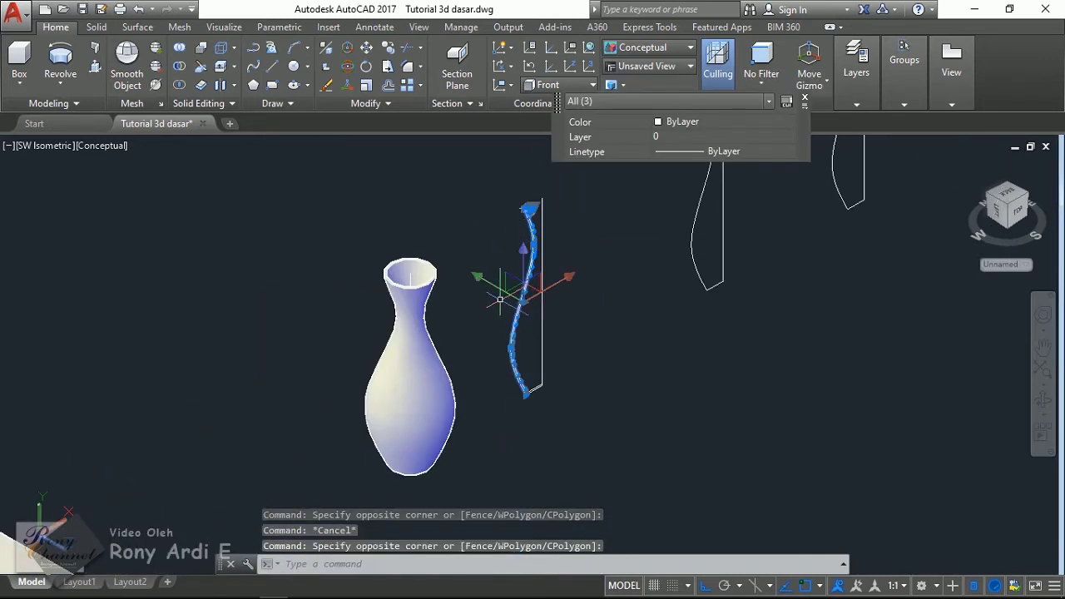
pyautogui.click(500, 298)
pyautogui.click(573, 406)
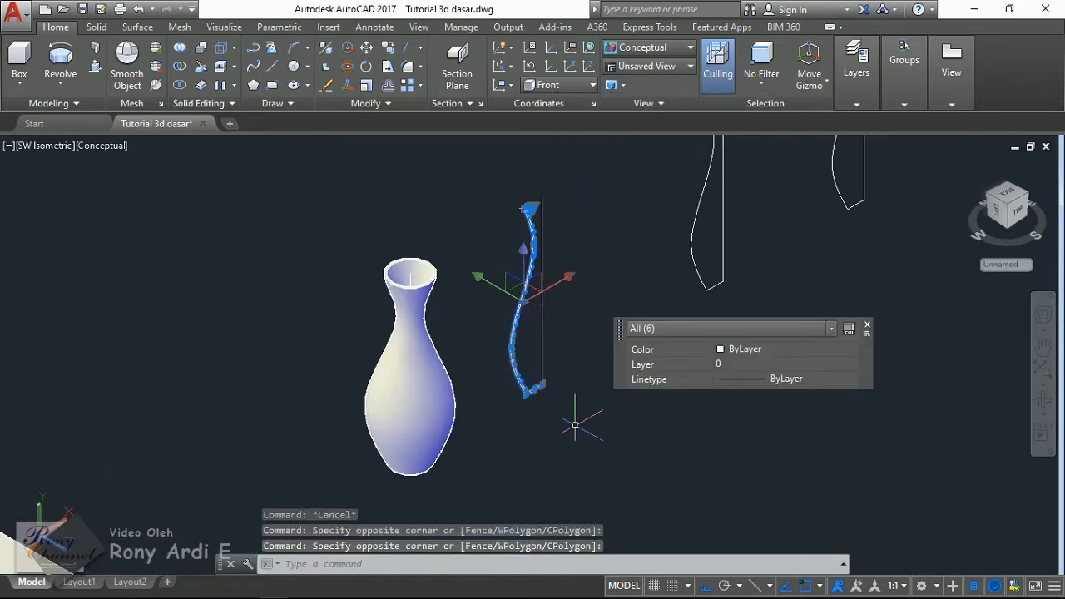
pyautogui.click(650, 331)
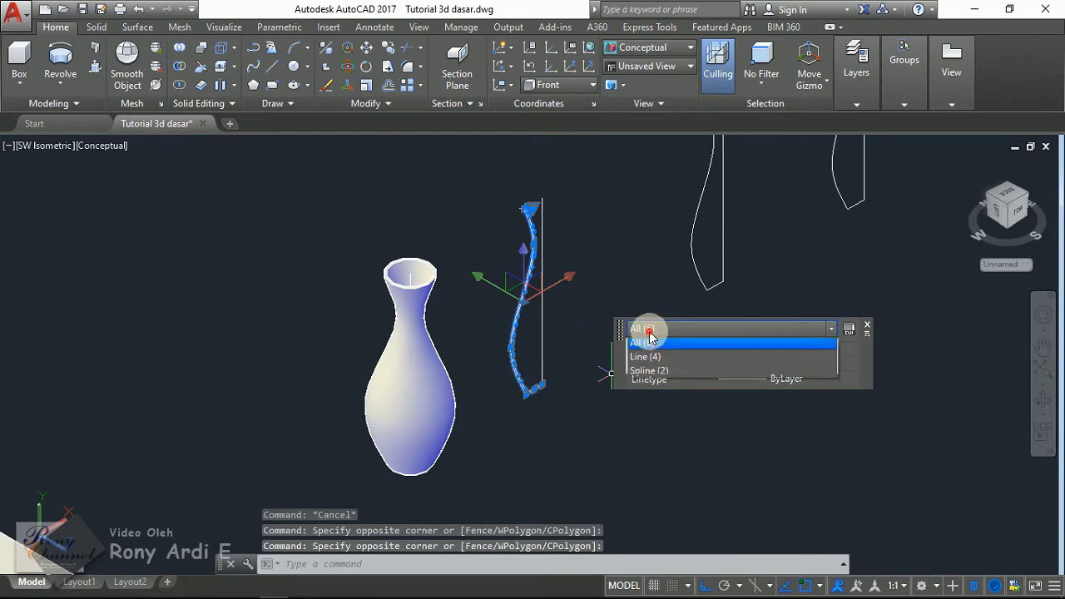
pyautogui.click(662, 374)
pyautogui.press('Escape')
pyautogui.scroll(4, 549, 260)
pyautogui.scroll(2, 541, 219)
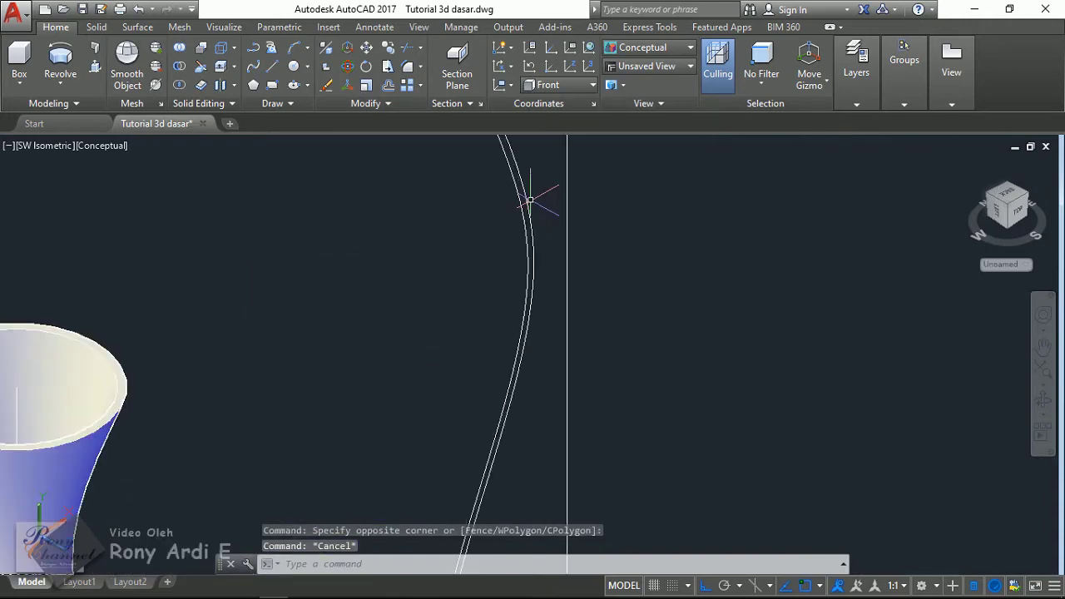
pyautogui.click(528, 198)
pyautogui.scroll(-4, 528, 199)
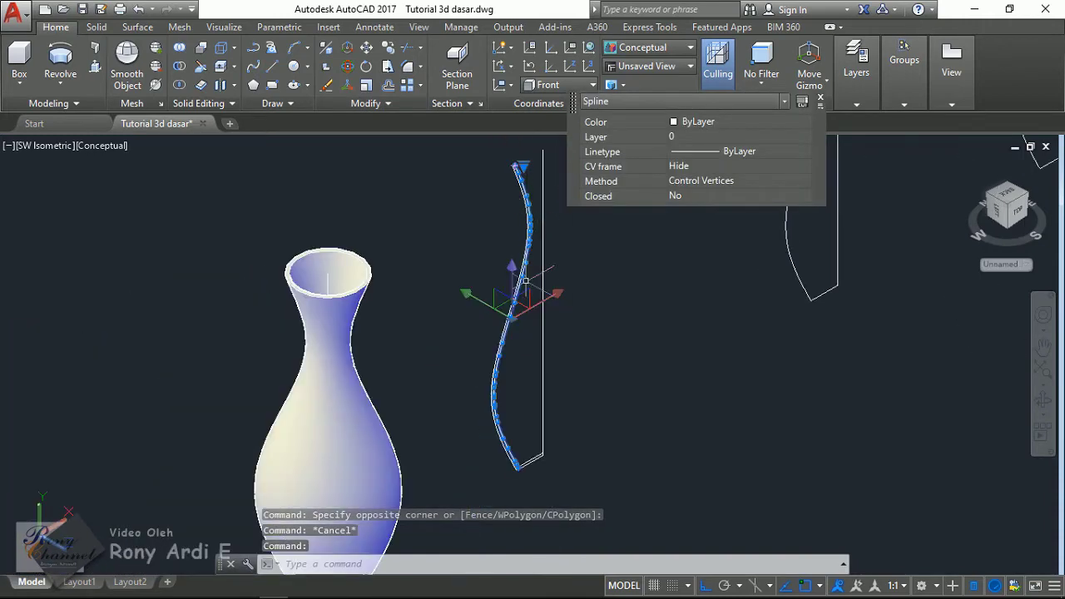
pyautogui.scroll(3, 511, 156)
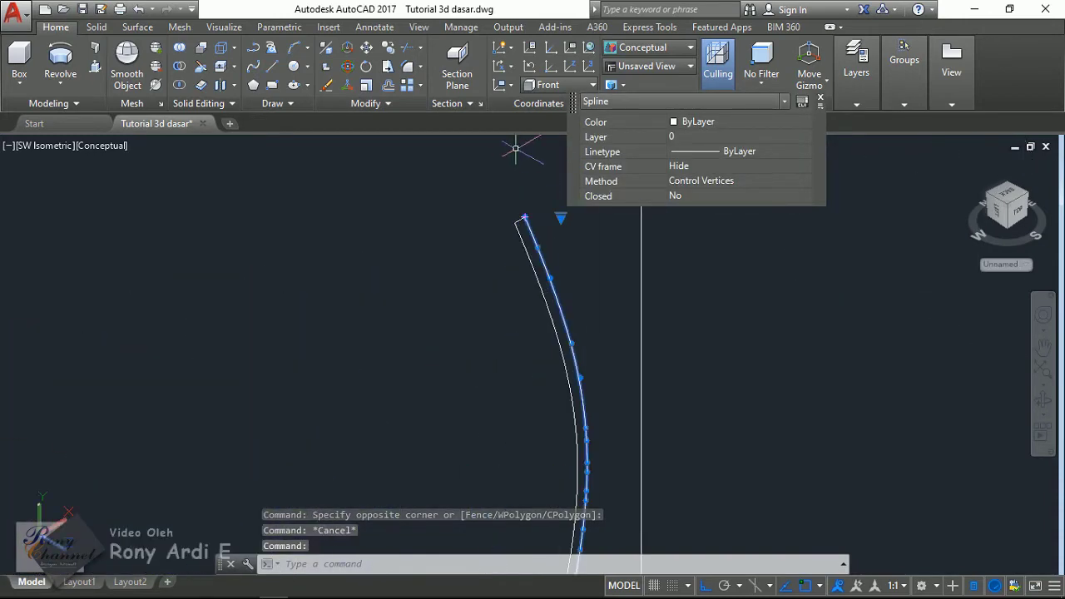
pyautogui.press('Escape')
pyautogui.click(504, 219)
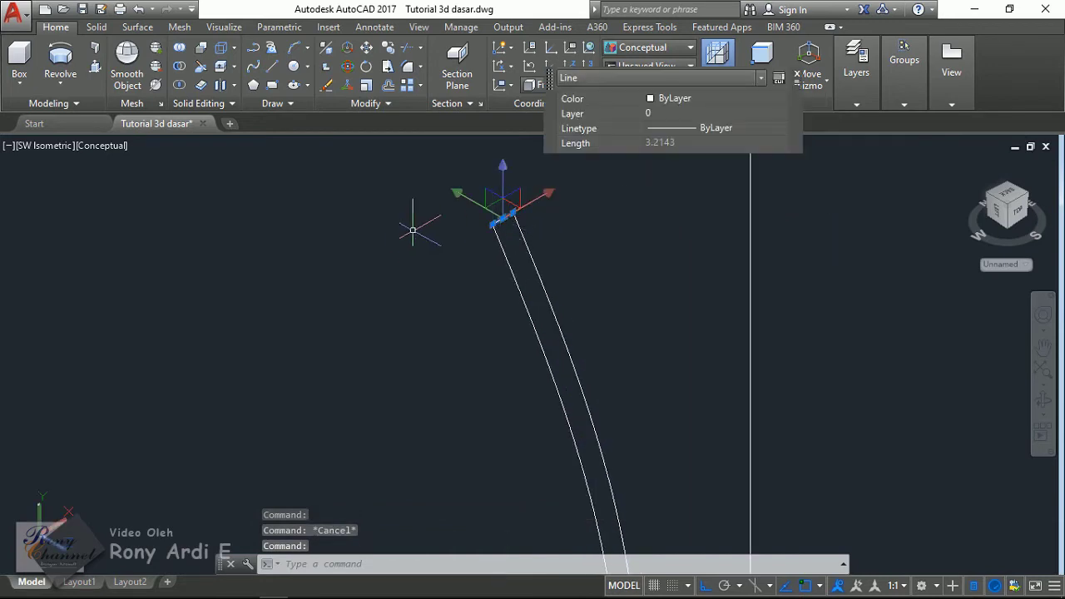
pyautogui.press('Escape')
pyautogui.scroll(-4, 483, 172)
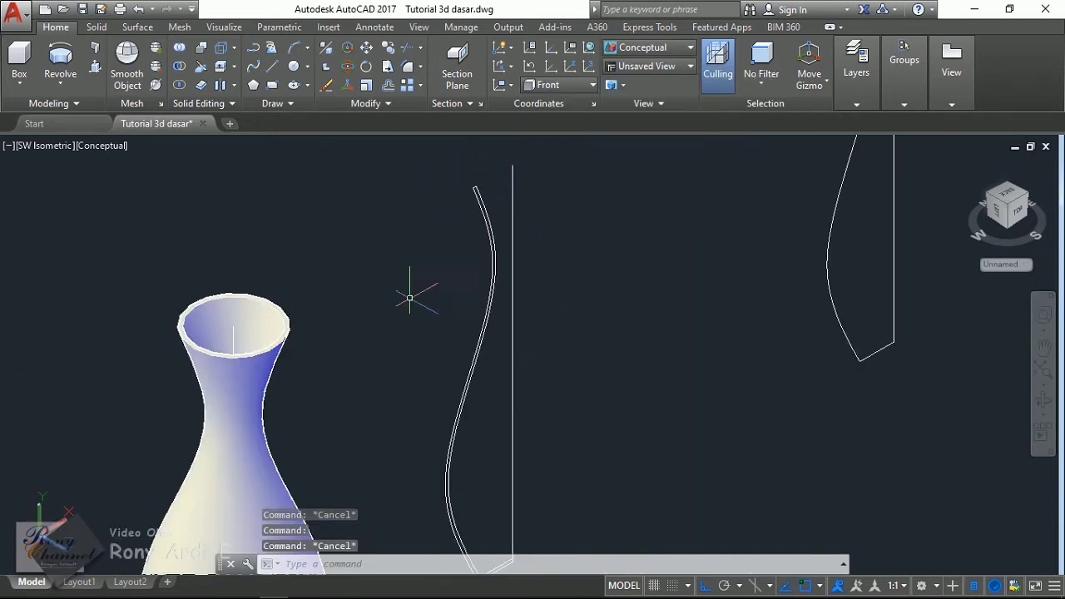
pyautogui.scroll(-2, 424, 278)
pyautogui.scroll(2, 475, 250)
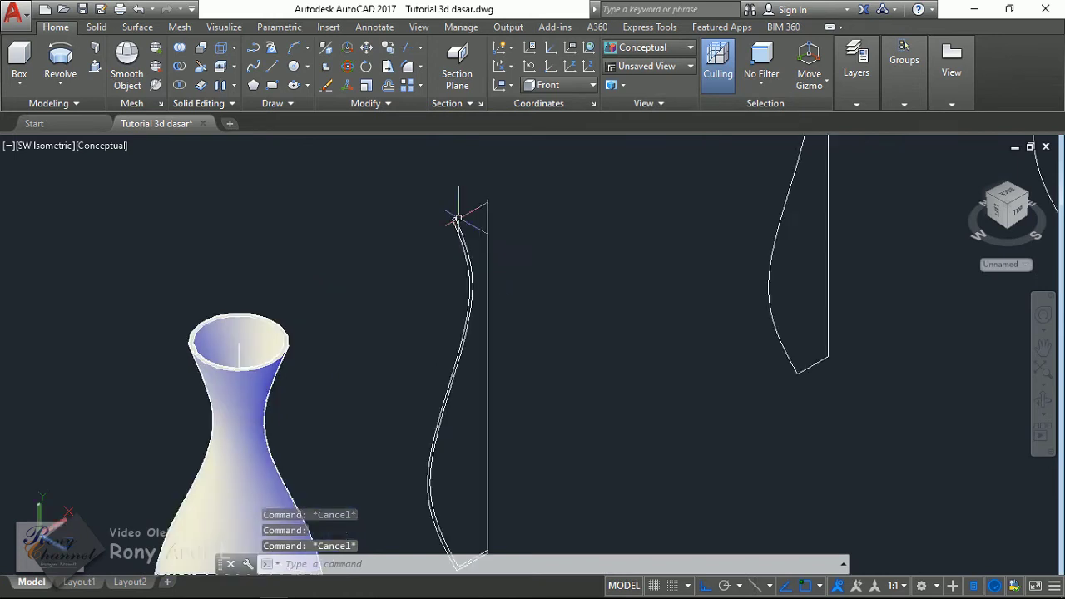
pyautogui.scroll(2, 456, 209)
pyautogui.scroll(3, 499, 226)
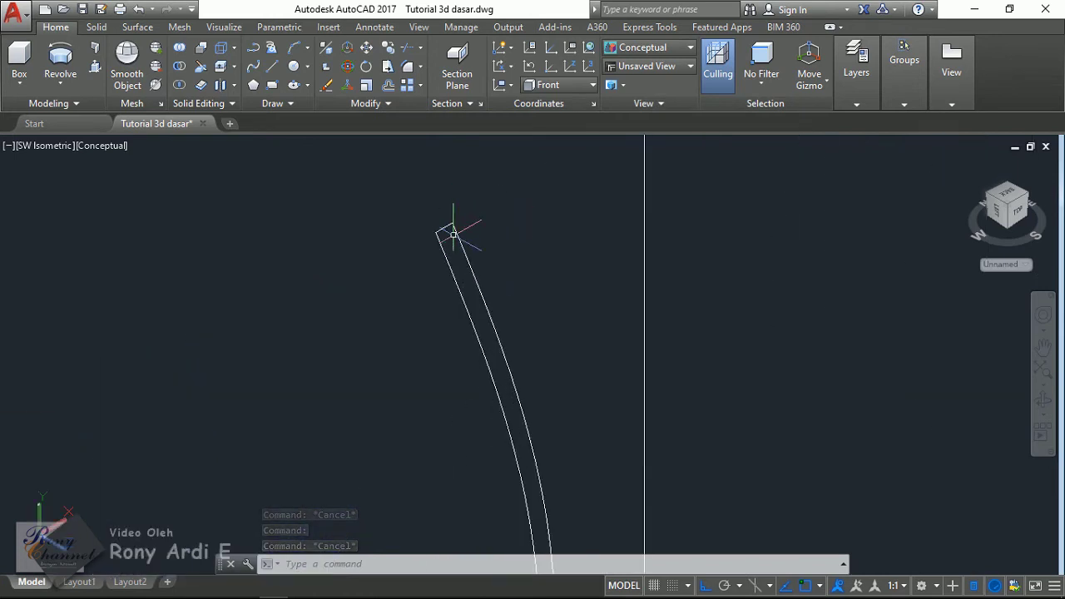
pyautogui.scroll(-4, 451, 225)
pyautogui.press('Escape')
pyautogui.press('Escape')
pyautogui.scroll(-2, 515, 184)
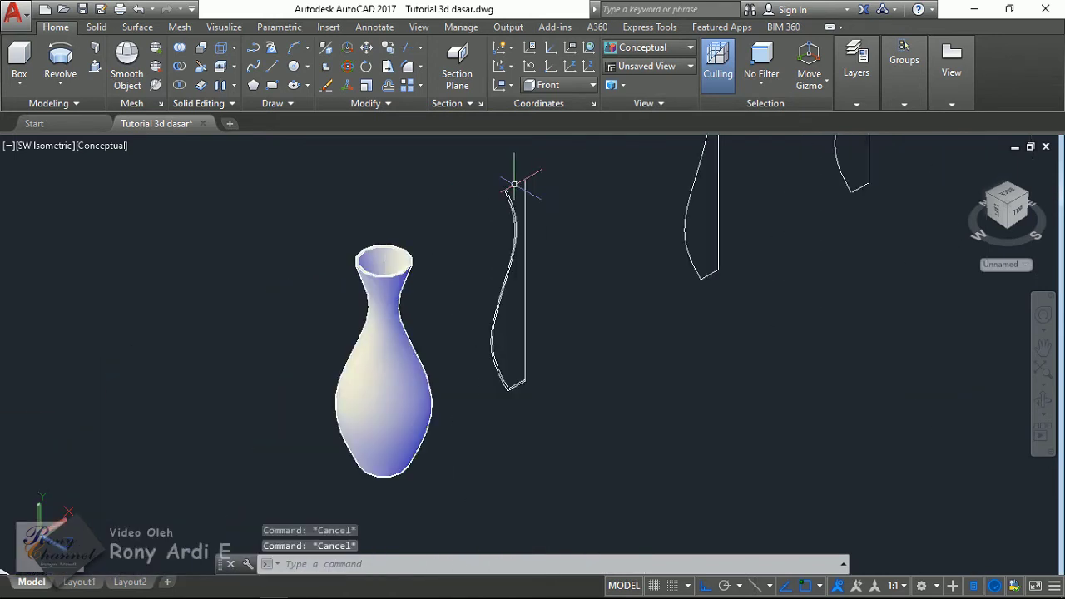
pyautogui.scroll(3, 509, 367)
pyautogui.scroll(2, 518, 381)
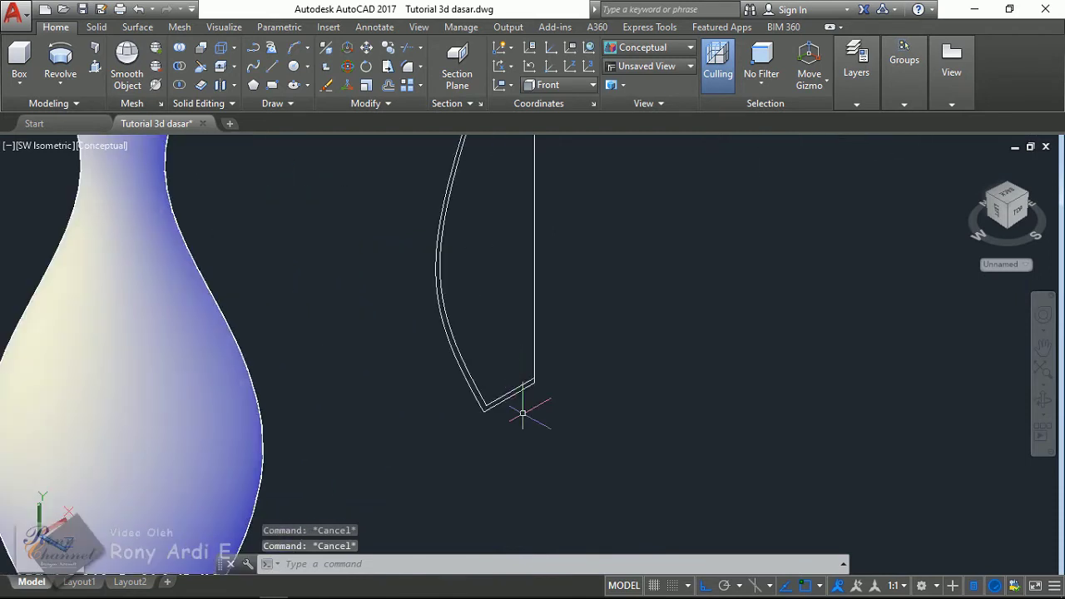
pyautogui.scroll(-1, 563, 386)
pyautogui.scroll(-1, 549, 430)
pyautogui.scroll(-3, 458, 422)
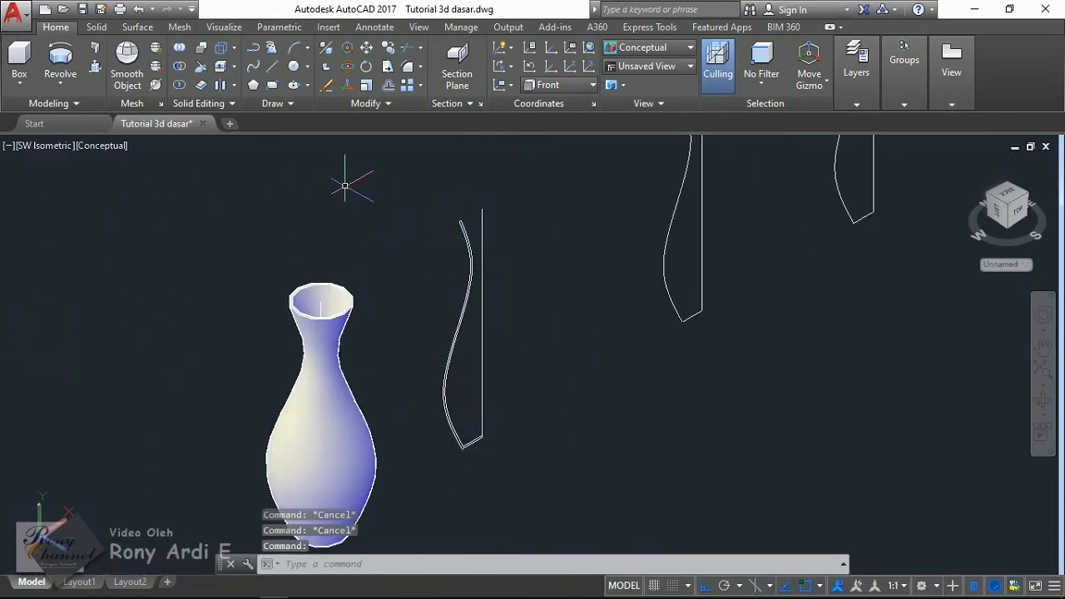
# - Expand the Modify panel's extra tools and start the Join command
pyautogui.click(333, 103)
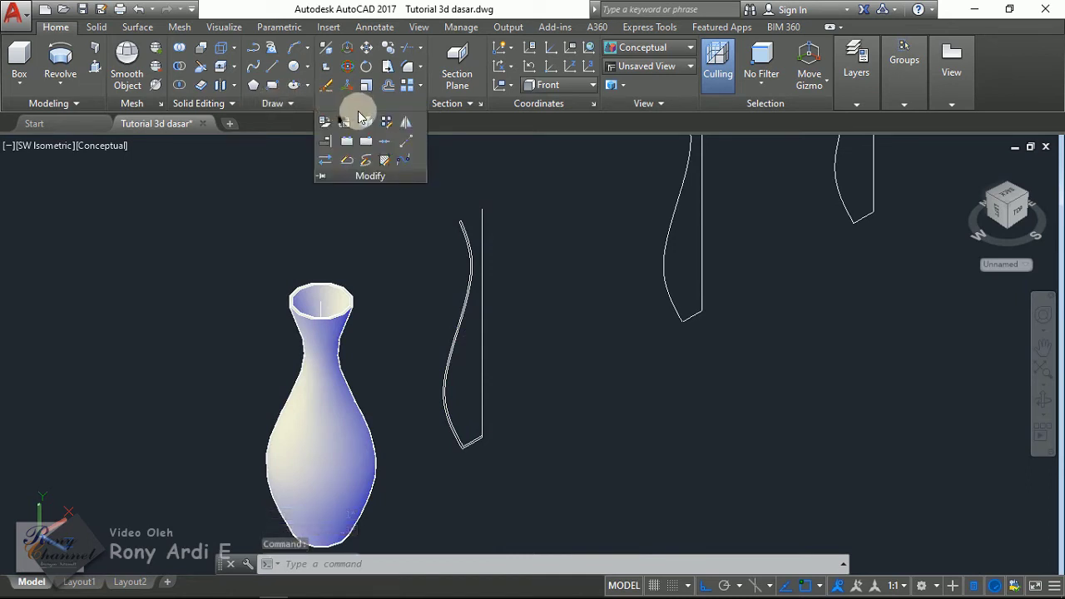
pyautogui.press('Escape')
pyautogui.press('Escape')
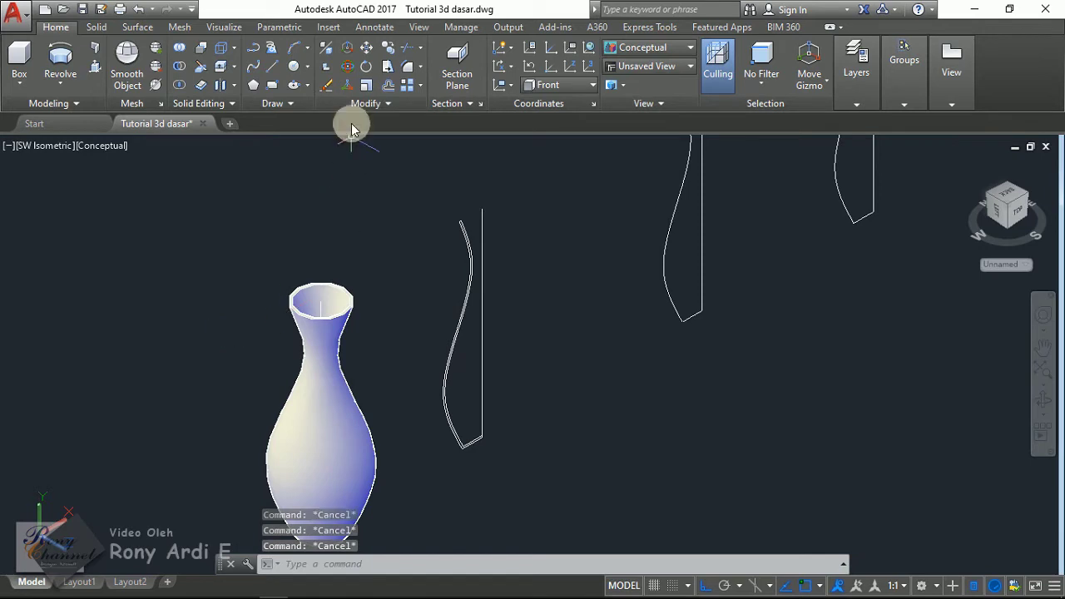
pyautogui.click(359, 103)
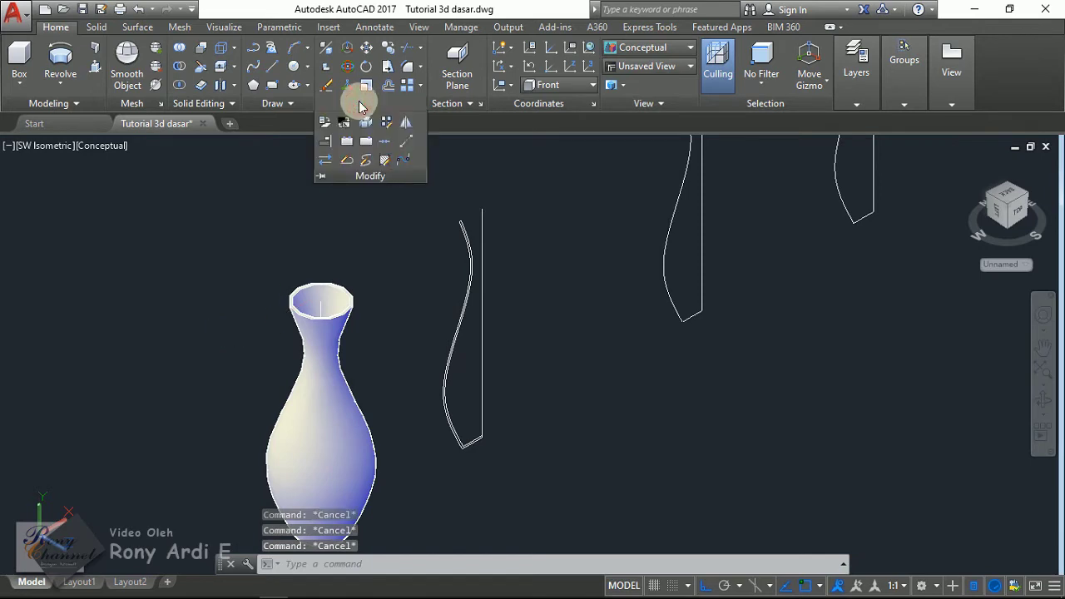
pyautogui.click(281, 104)
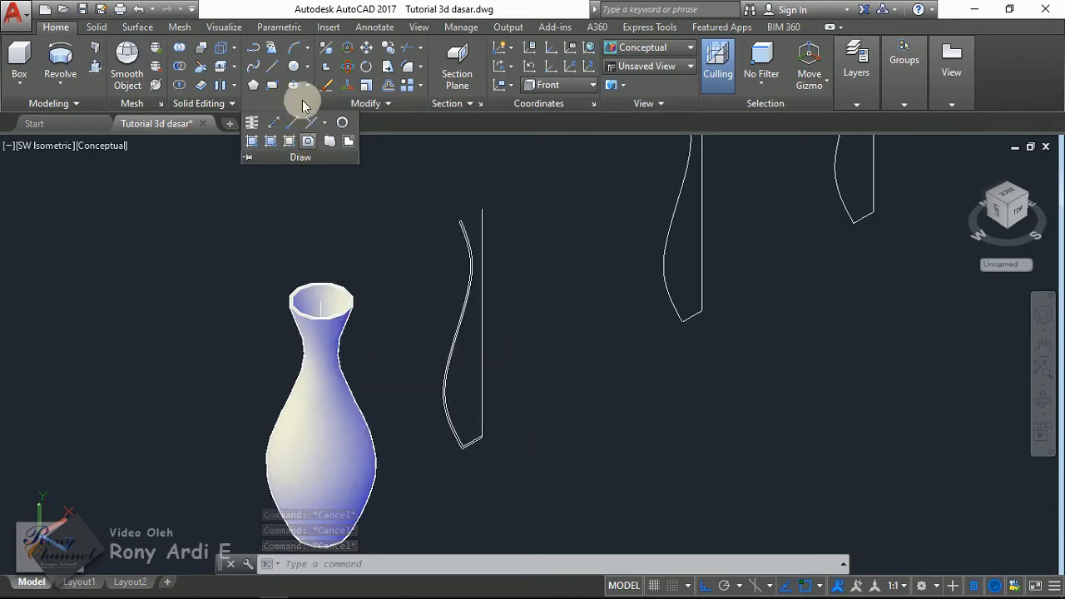
pyautogui.click(383, 104)
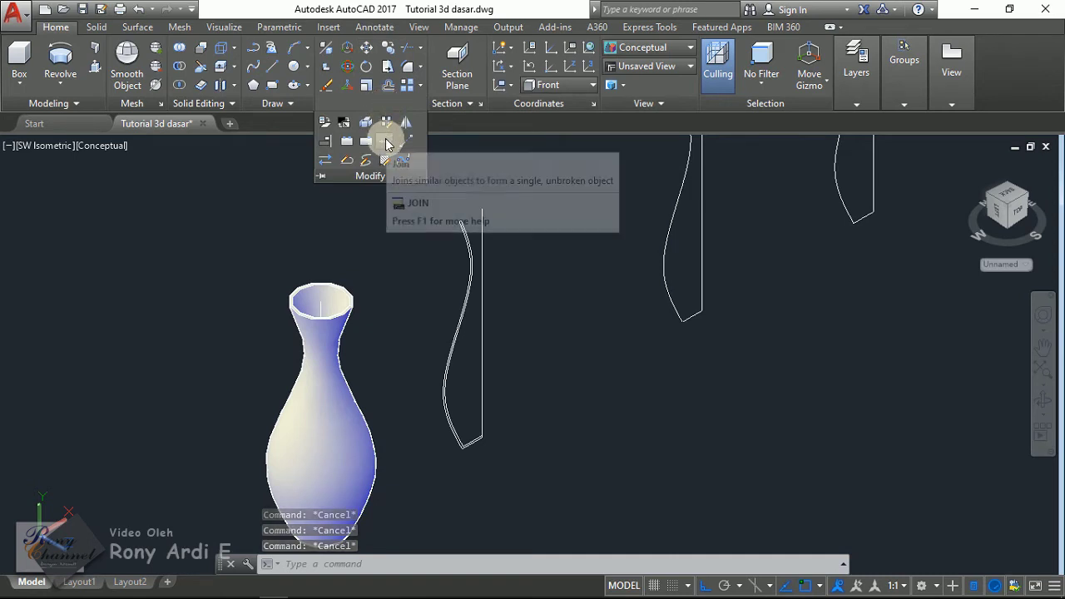
pyautogui.click(386, 143)
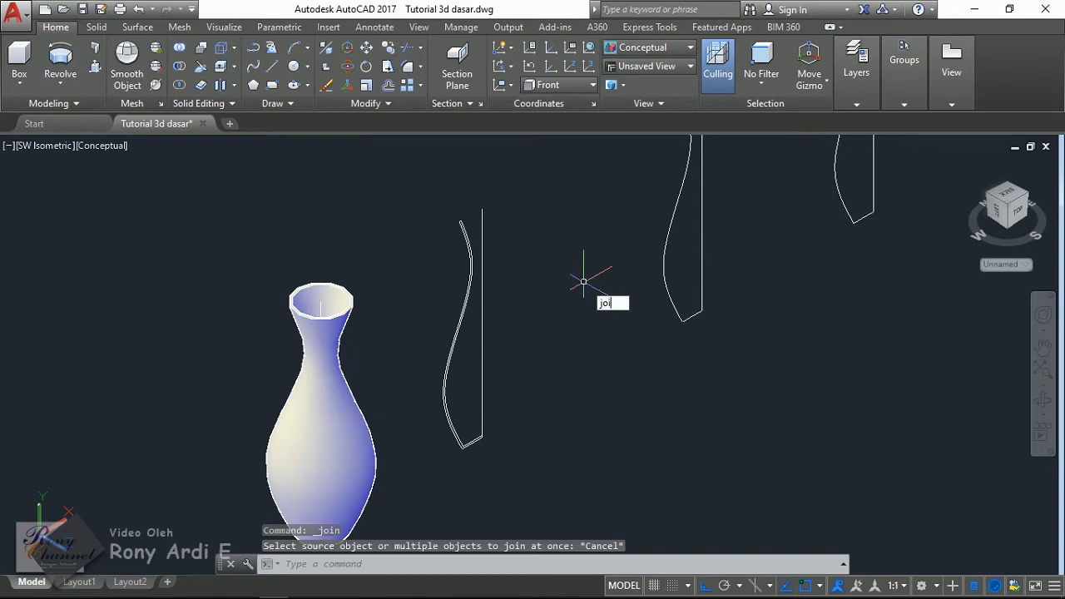
pyautogui.press('Return')
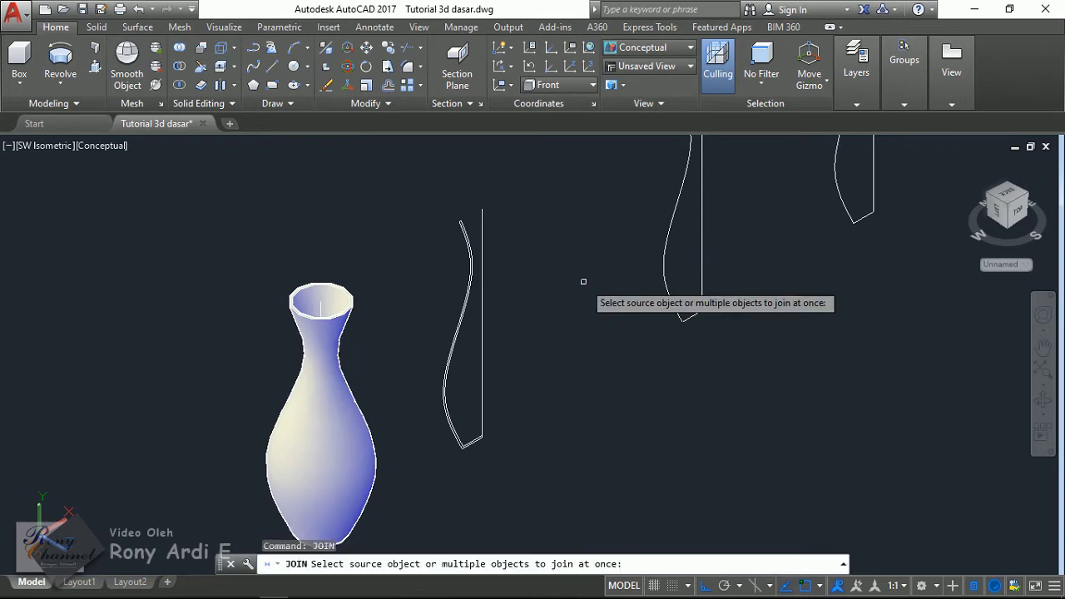
# - Window-select the second vase profile's pieces, then abandon this first join attempt
pyautogui.scroll(3, 454, 218)
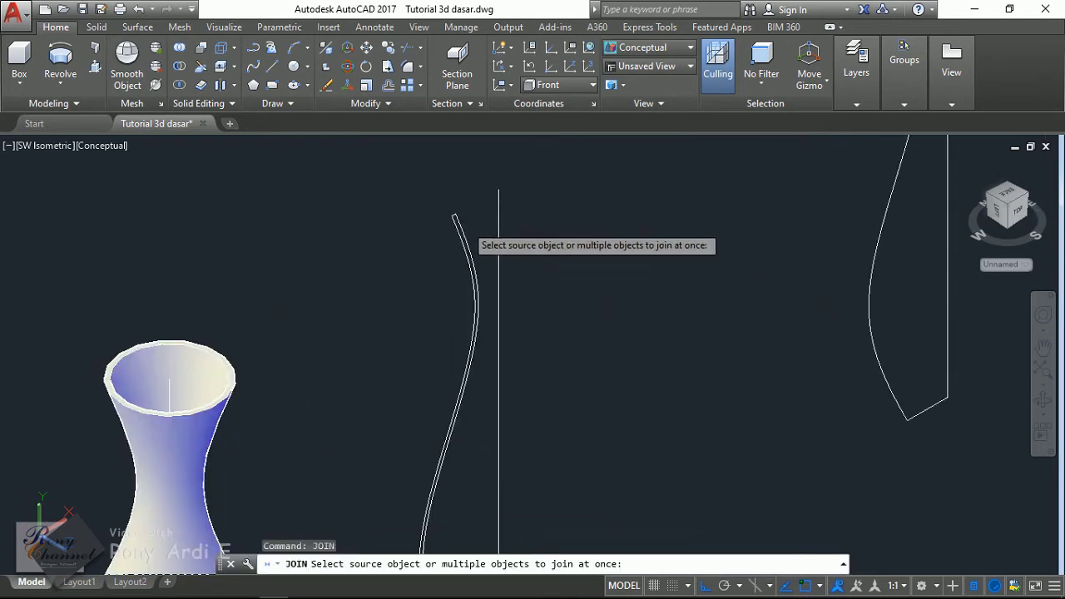
pyautogui.scroll(-3, 453, 218)
pyautogui.scroll(3, 461, 400)
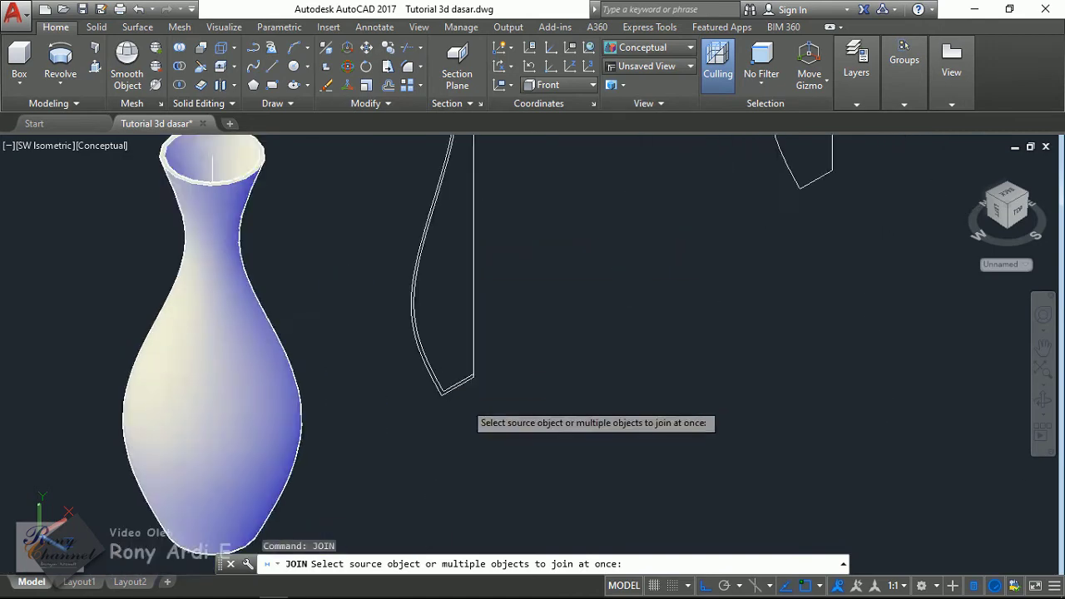
pyautogui.scroll(2, 453, 398)
pyautogui.scroll(-2, 461, 412)
pyautogui.scroll(-2, 452, 487)
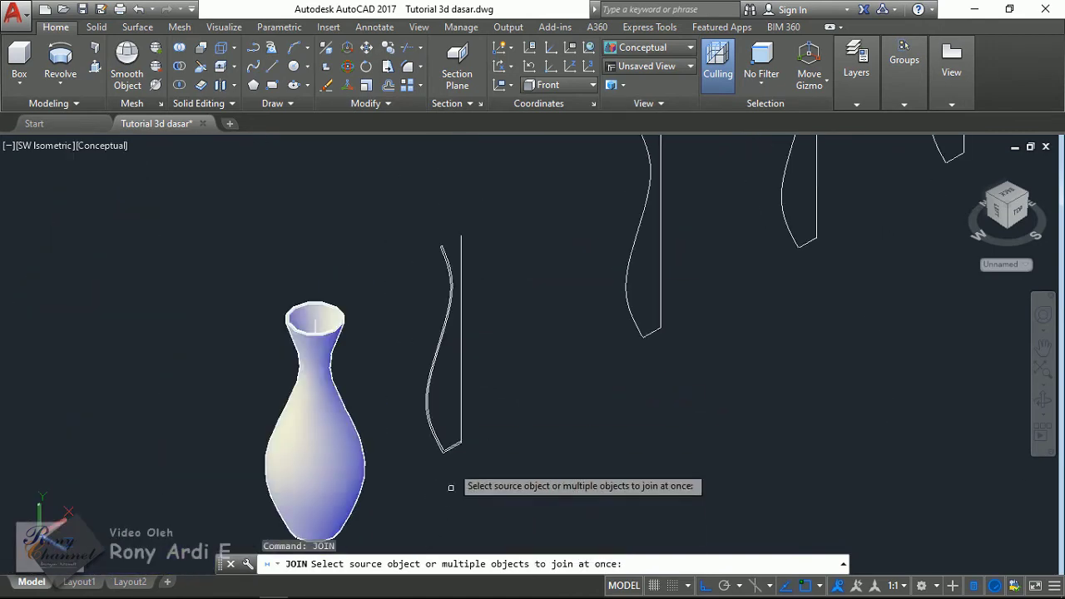
pyautogui.scroll(3, 447, 250)
pyautogui.scroll(2, 459, 249)
pyautogui.click(459, 249)
pyautogui.click(421, 228)
pyautogui.scroll(-2, 421, 228)
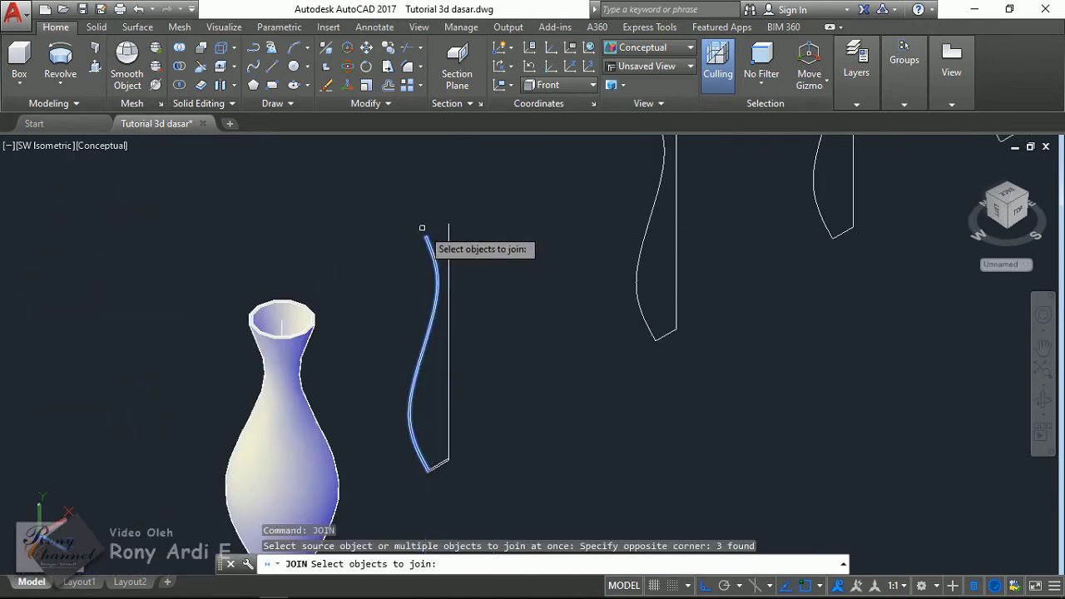
pyautogui.scroll(2, 439, 381)
pyautogui.scroll(2, 341, 269)
pyautogui.click(327, 262)
pyautogui.click(483, 370)
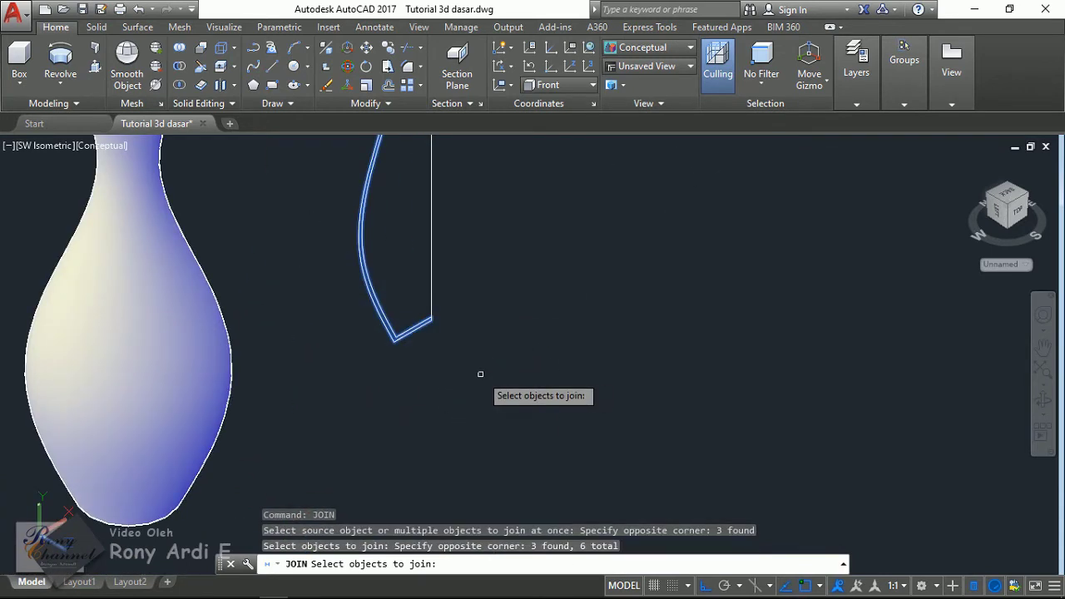
pyautogui.scroll(-3, 483, 375)
pyautogui.press('Escape')
pyautogui.click(420, 223)
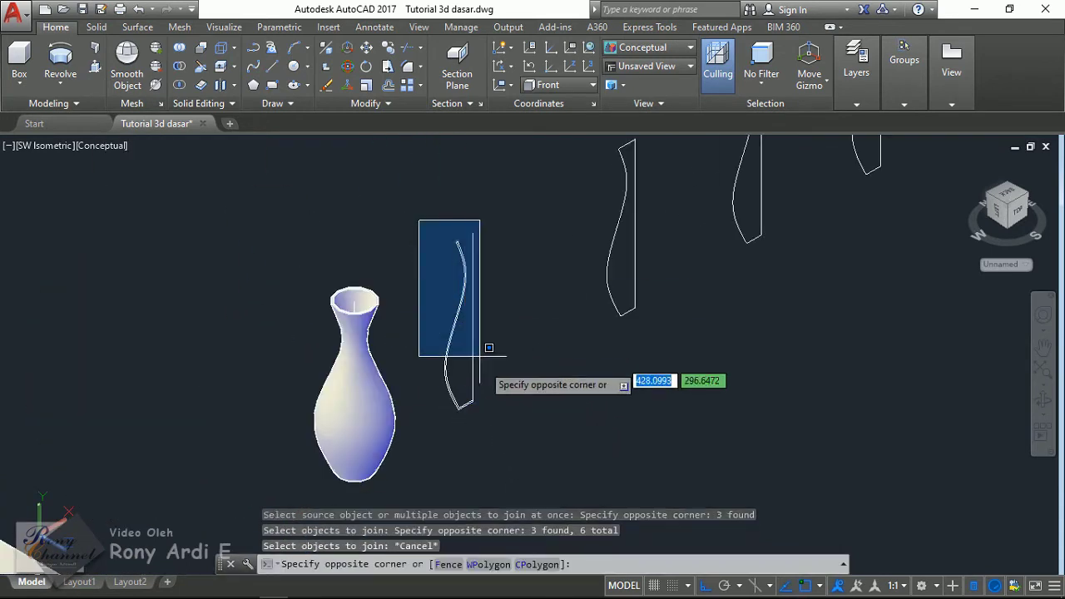
pyautogui.click(504, 425)
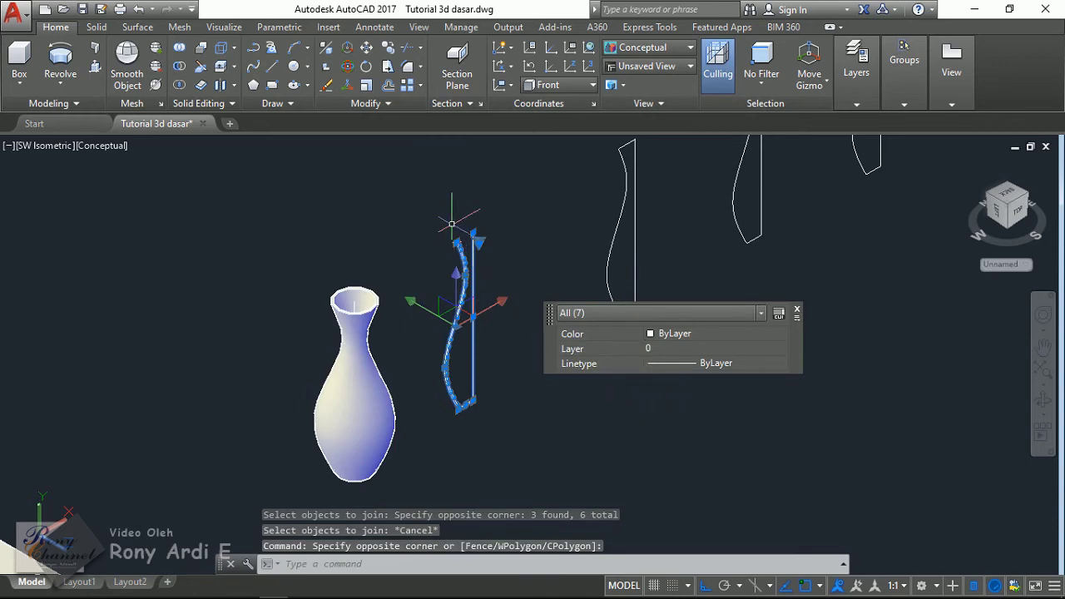
pyautogui.press('Escape')
# - Restart Join, window-select the profile pieces and remove the vertical axis line from the selection
pyautogui.click(387, 104)
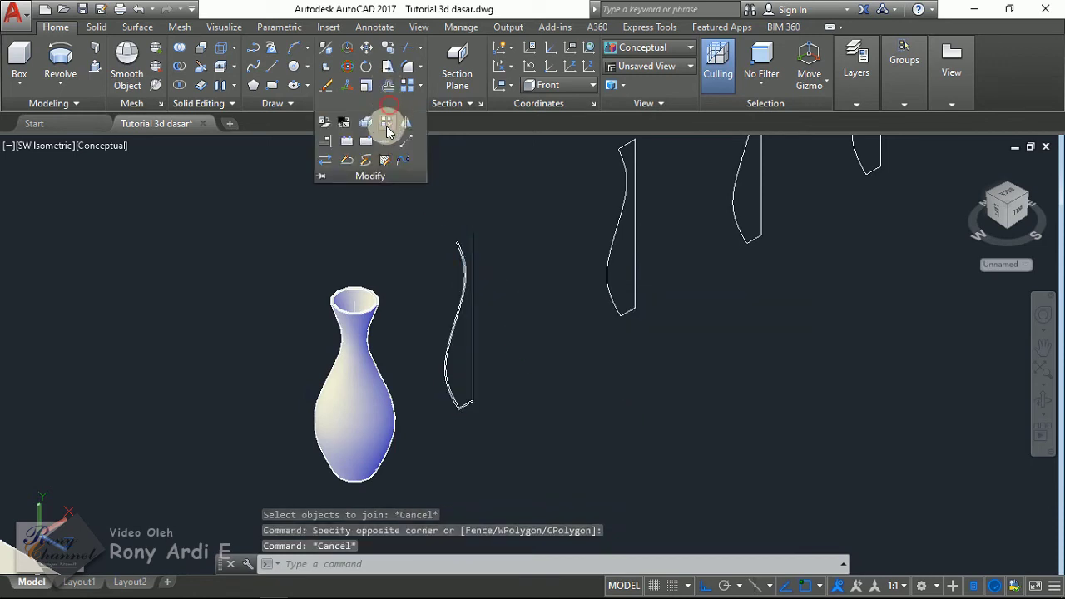
pyautogui.click(387, 125)
pyautogui.click(423, 219)
pyautogui.click(476, 371)
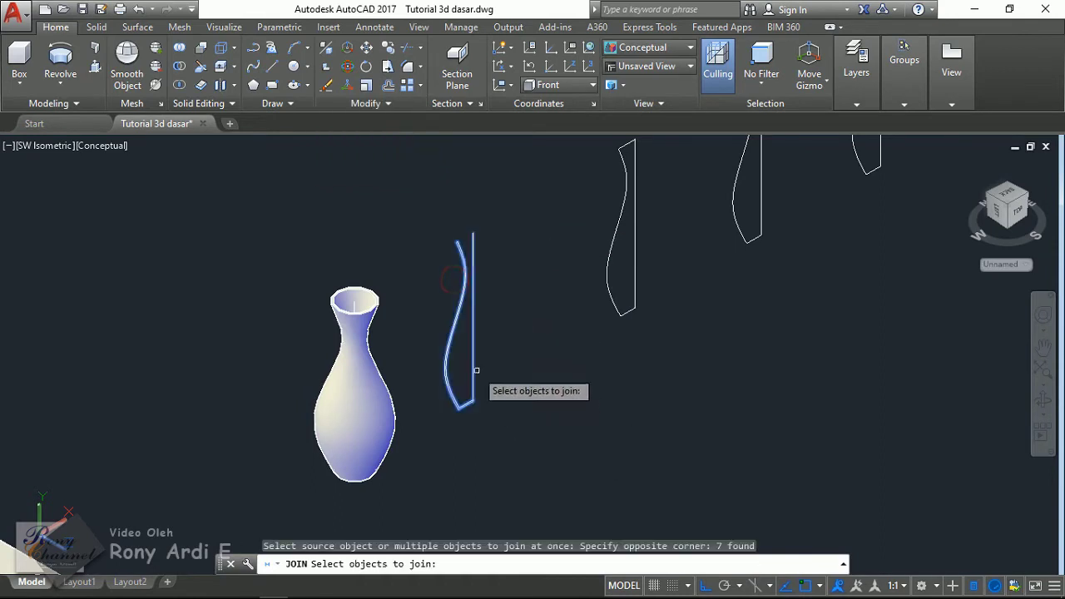
pyautogui.scroll(3, 474, 358)
pyautogui.click(470, 344)
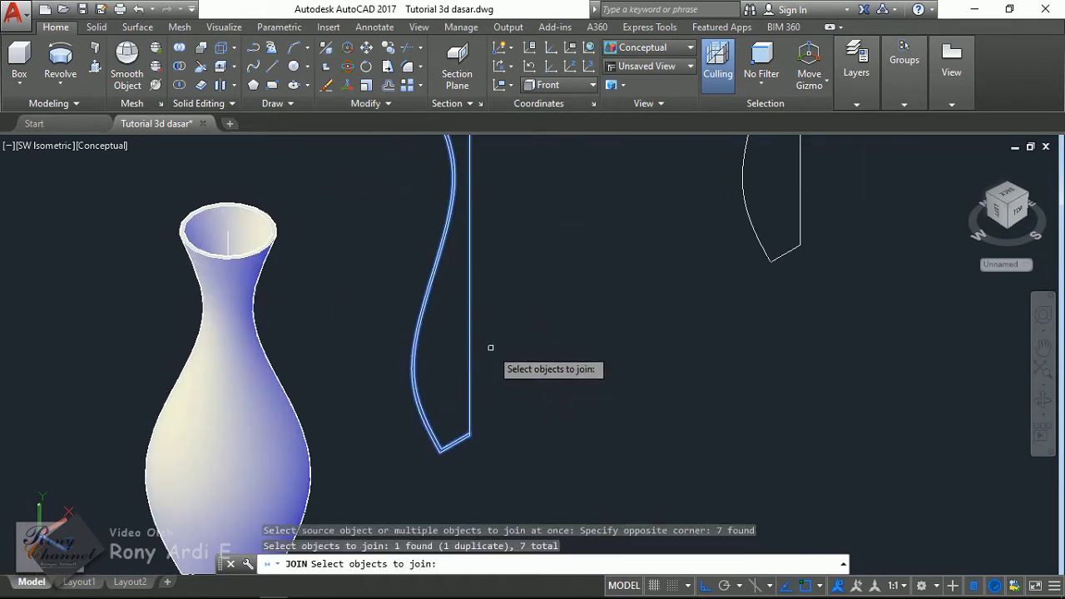
pyautogui.click(490, 348)
pyautogui.click(471, 333)
pyautogui.keyDown('shift'); pyautogui.click(505, 347); pyautogui.keyUp('shift')
pyautogui.keyDown('shift'); pyautogui.click(483, 325); pyautogui.keyUp('shift')
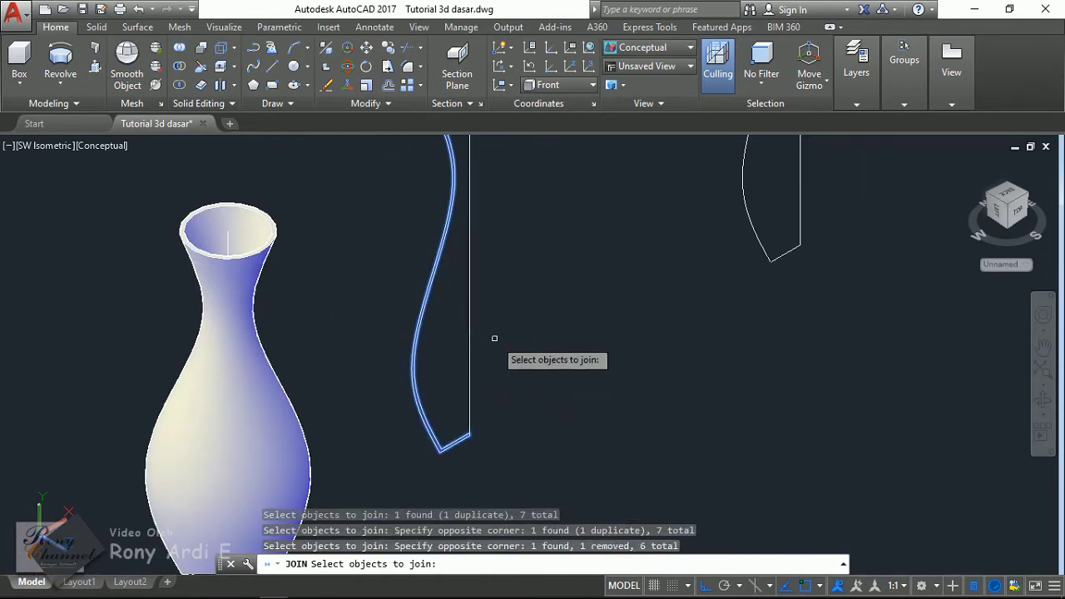
# - Confirm the selection, joining the six profile pieces into one closed spline
pyautogui.scroll(-3, 495, 339)
pyautogui.scroll(4, 532, 447)
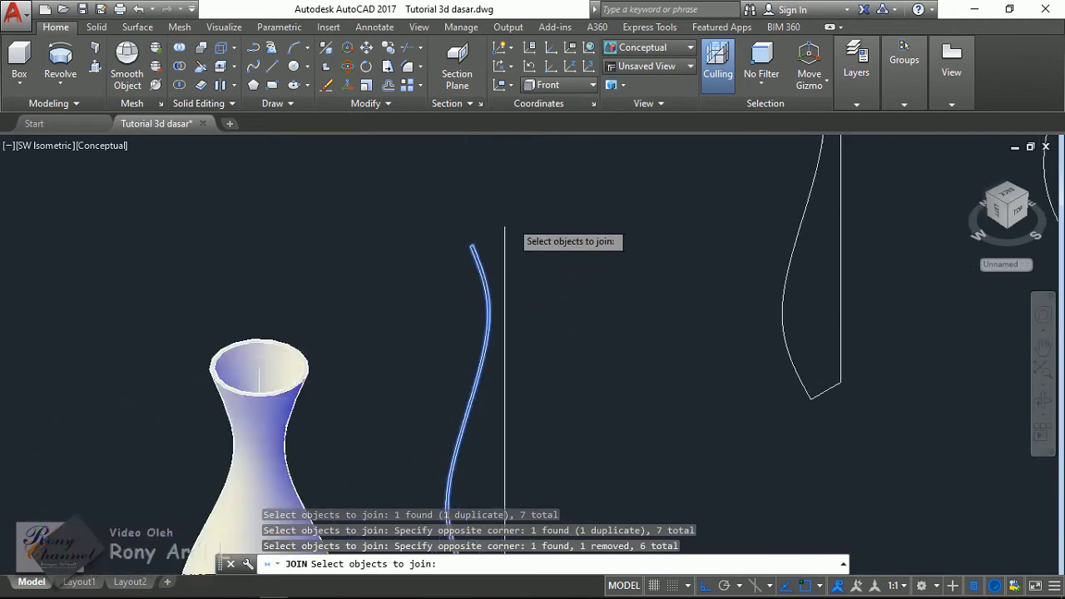
pyautogui.scroll(-2, 500, 356)
pyautogui.scroll(3, 523, 392)
pyautogui.scroll(3, 511, 357)
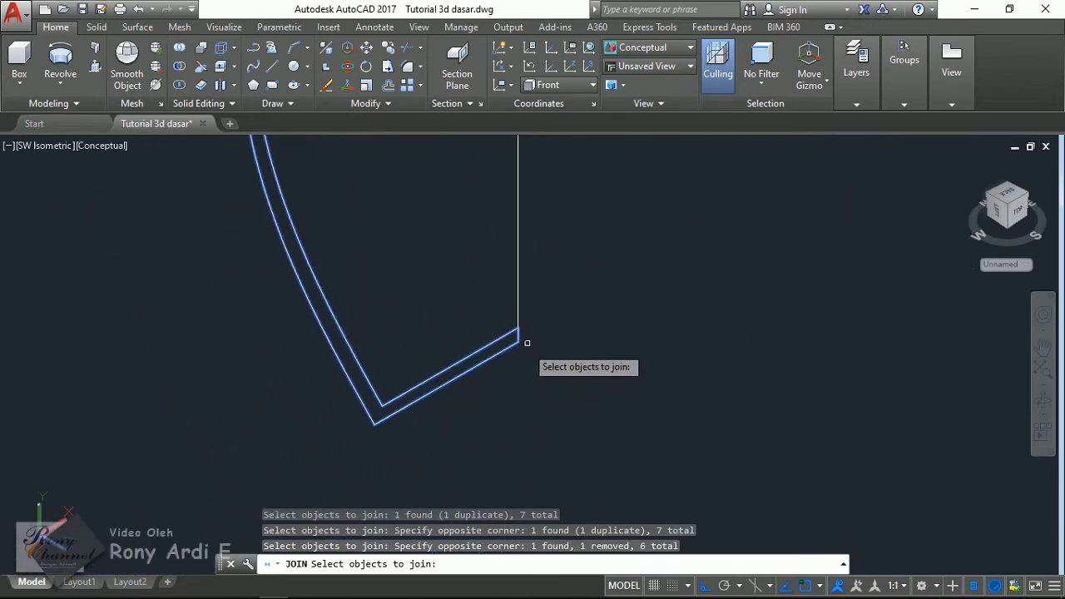
pyautogui.scroll(-3, 495, 421)
pyautogui.scroll(-2, 510, 409)
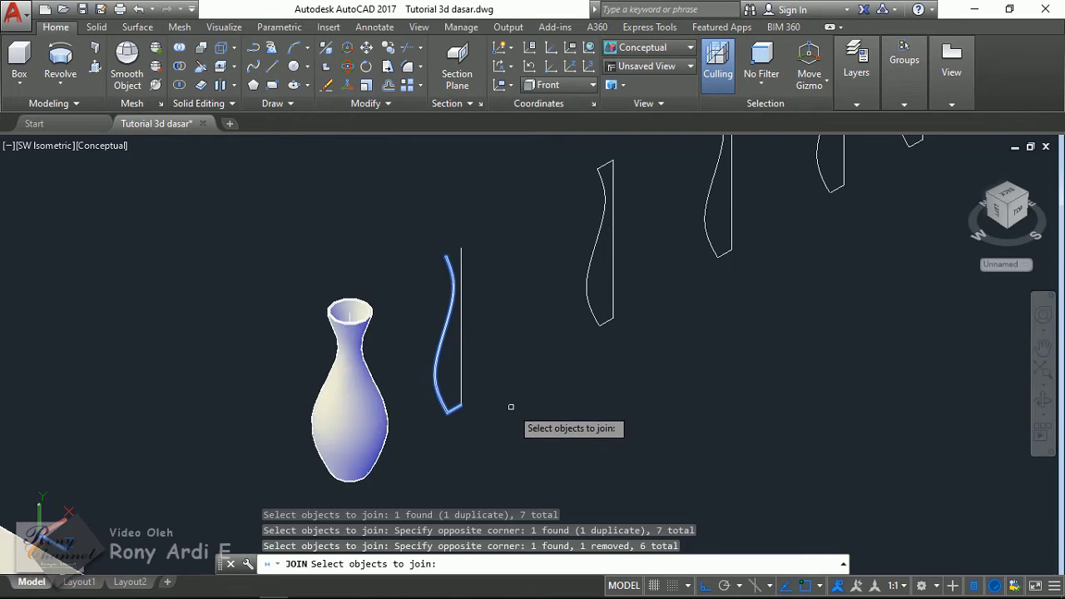
pyautogui.scroll(2, 506, 466)
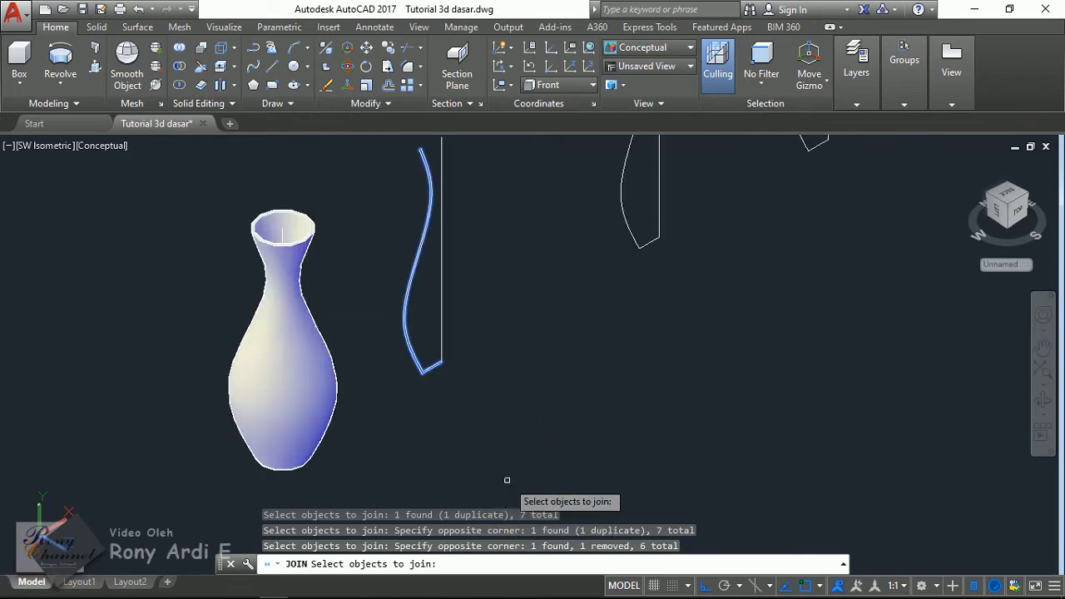
pyautogui.scroll(5, 457, 373)
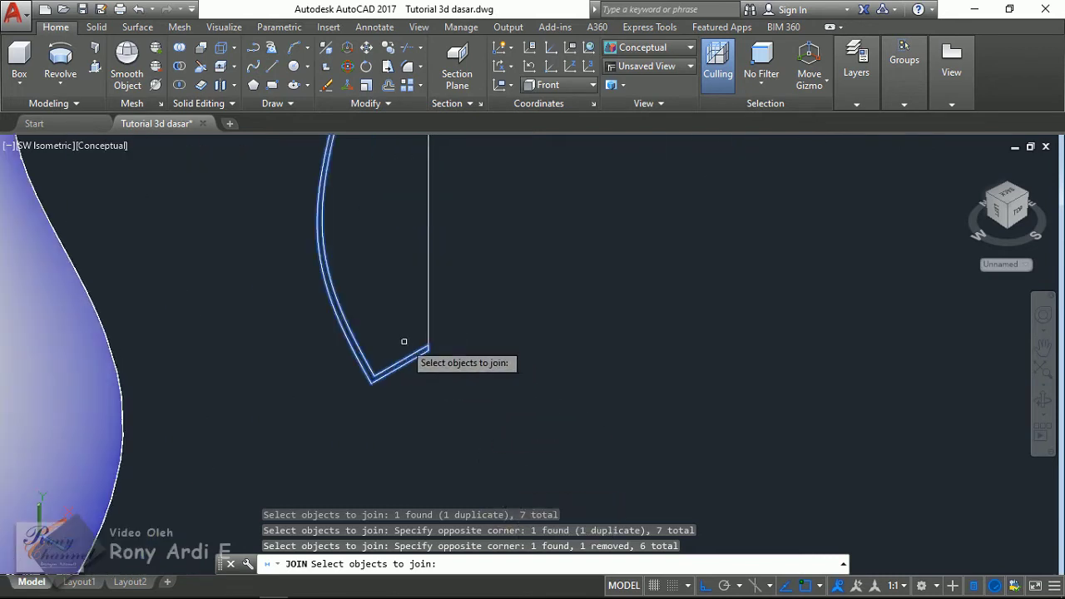
pyautogui.scroll(2, 420, 360)
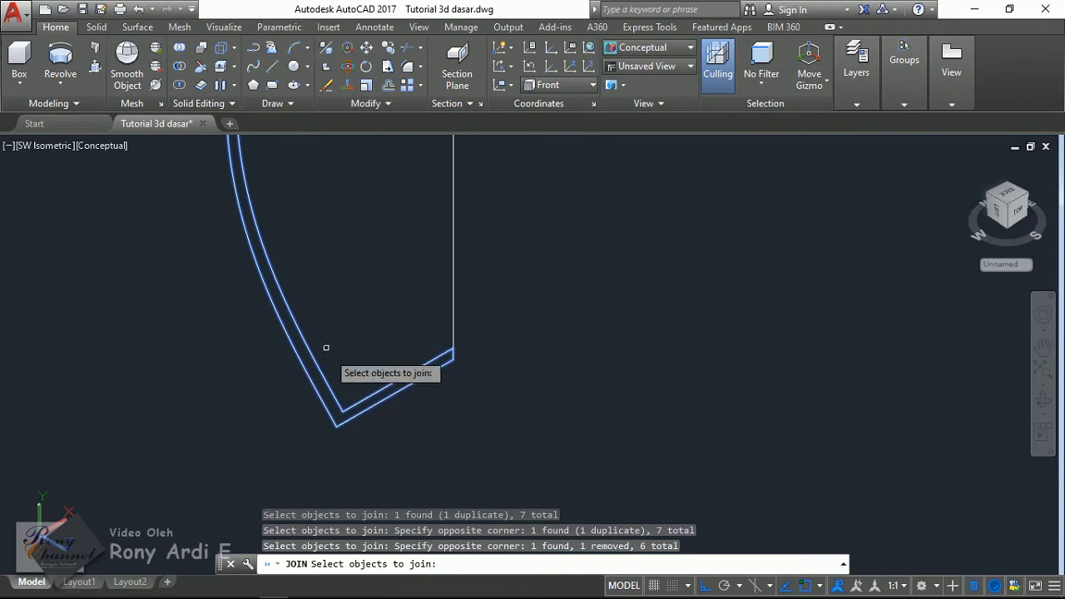
pyautogui.scroll(-4, 328, 349)
pyautogui.scroll(-1, 347, 267)
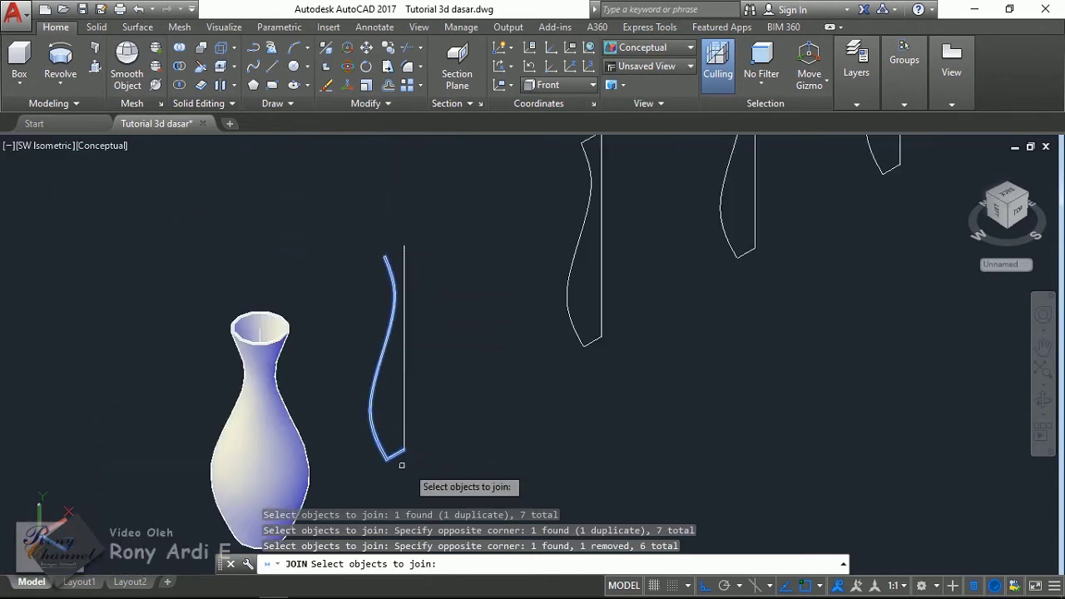
pyautogui.scroll(2, 393, 454)
pyautogui.scroll(1, 382, 441)
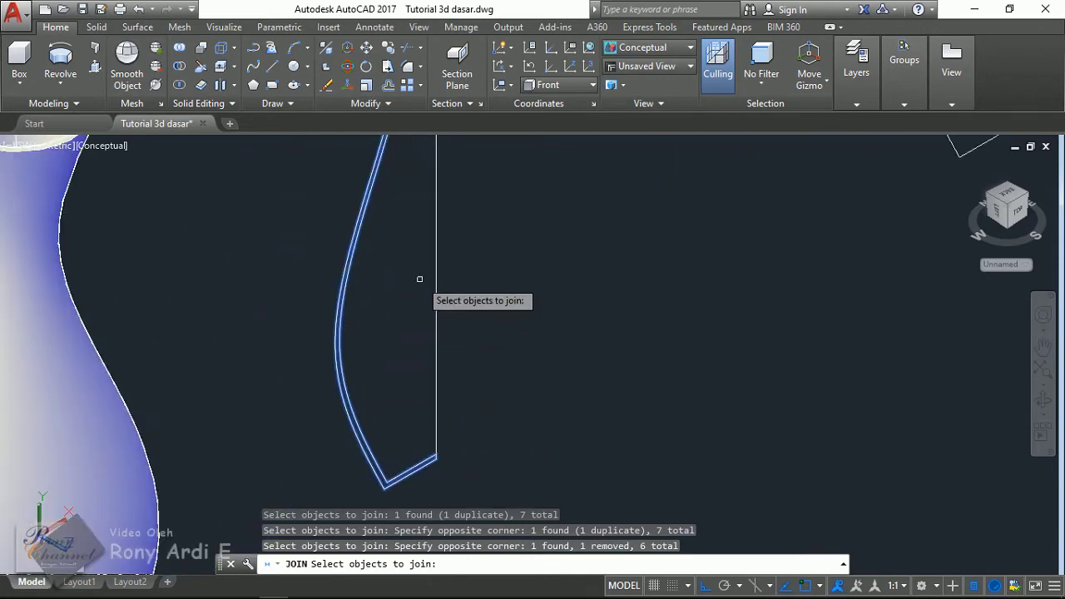
pyautogui.press('Return')
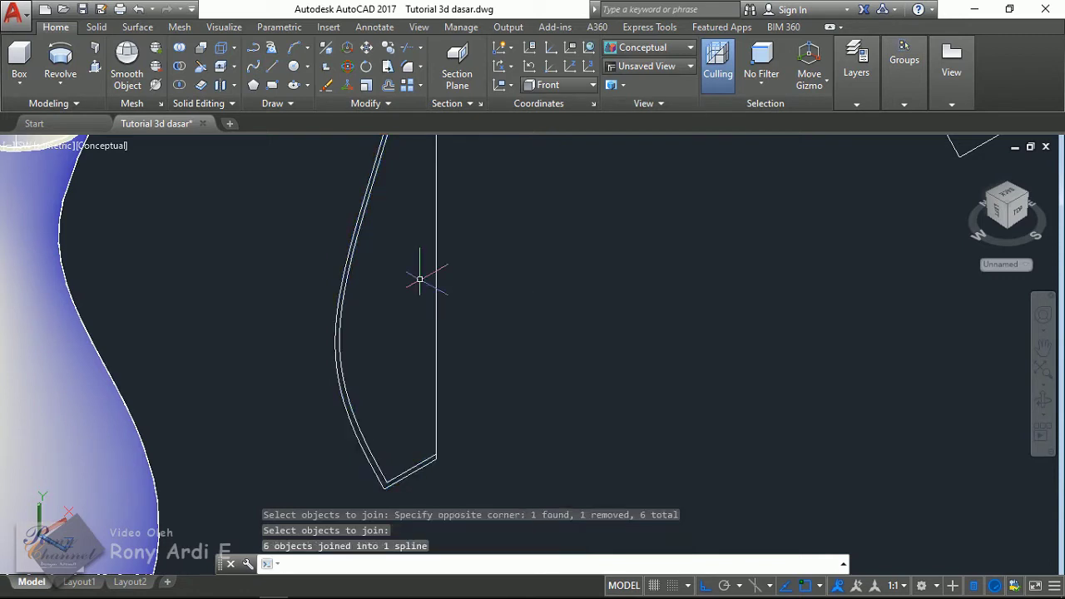
pyautogui.click(346, 298)
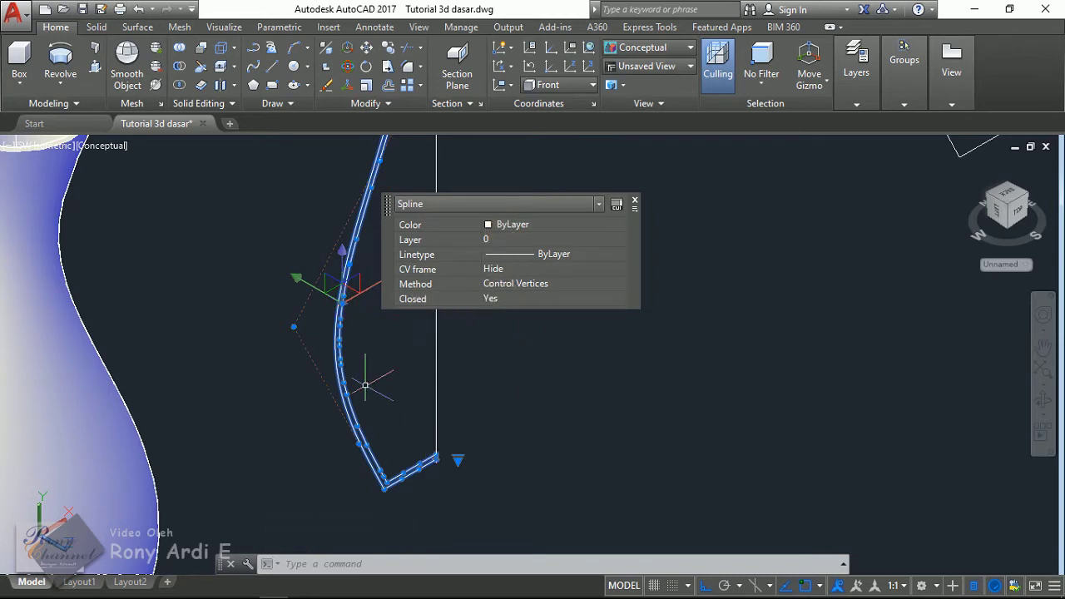
pyautogui.press('Escape')
pyautogui.scroll(-4, 408, 400)
pyautogui.click(396, 376)
pyautogui.click(383, 324)
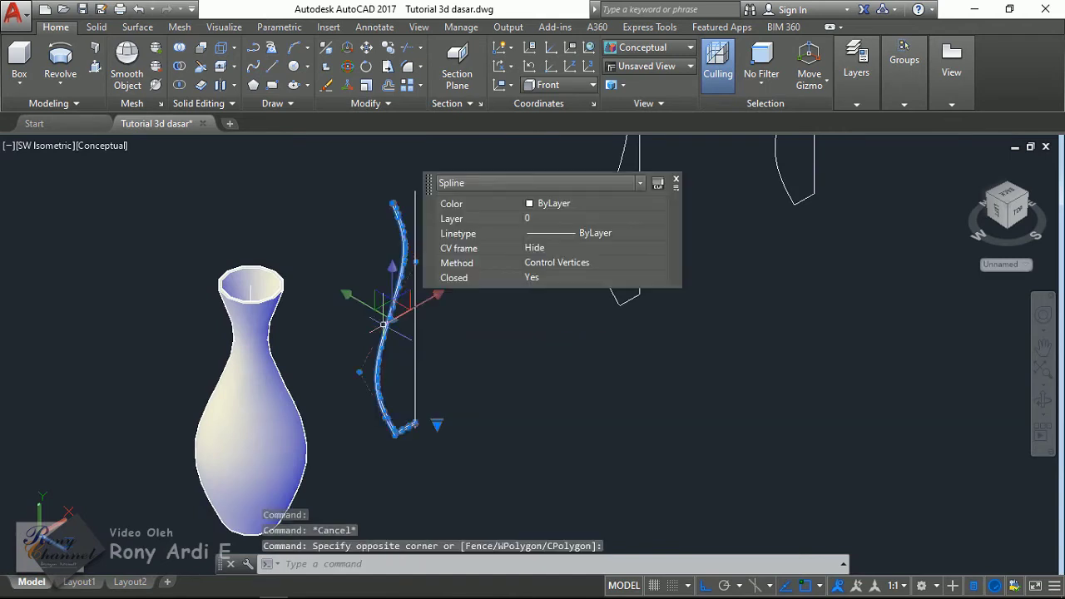
pyautogui.click(53, 63)
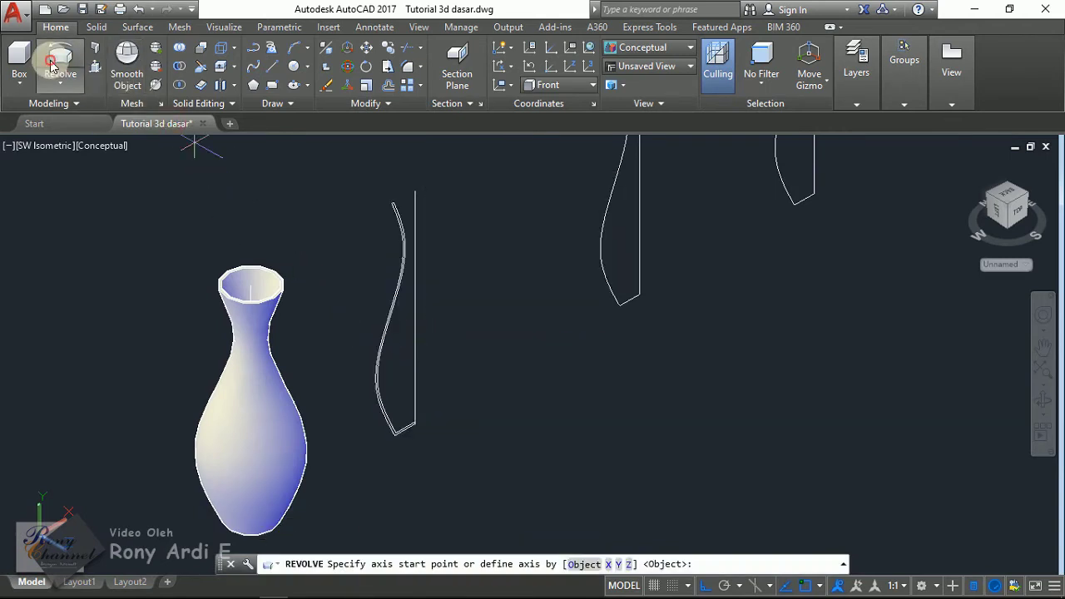
pyautogui.press('Escape')
pyautogui.click(58, 63)
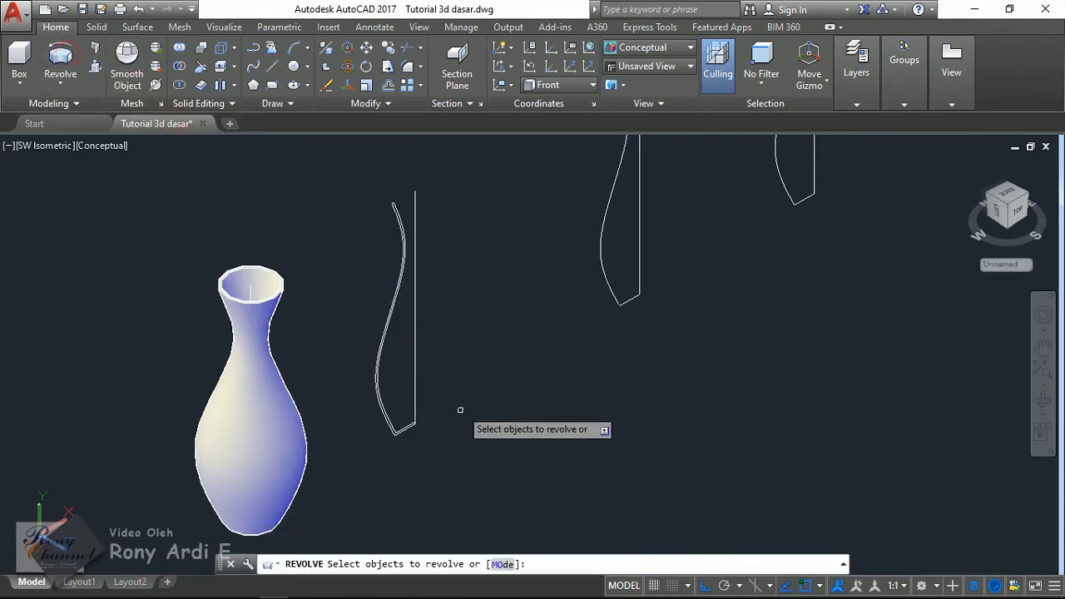
pyautogui.click(385, 418)
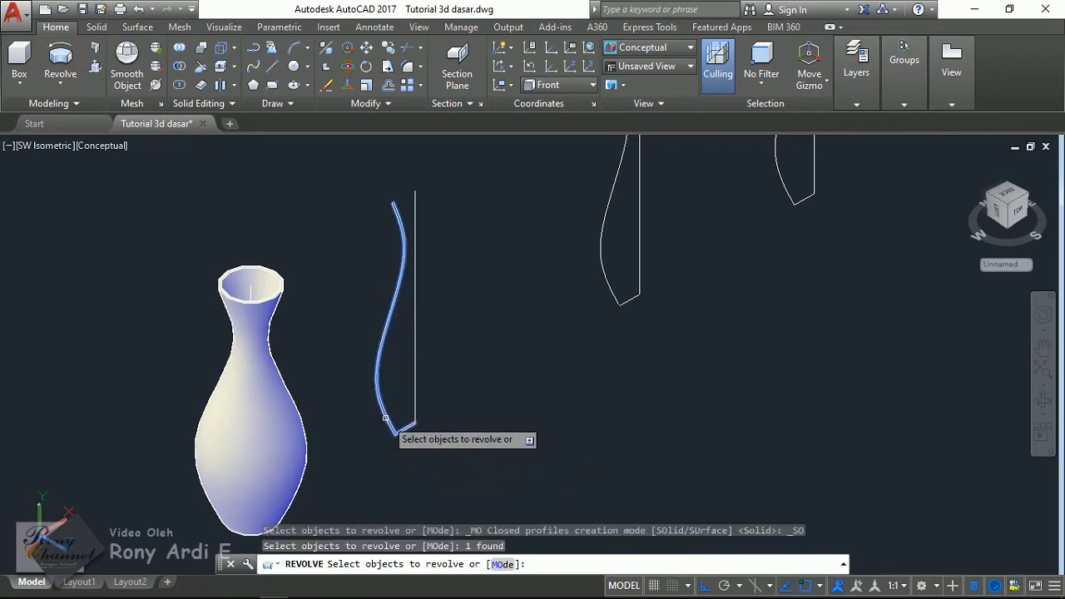
pyautogui.press('Return')
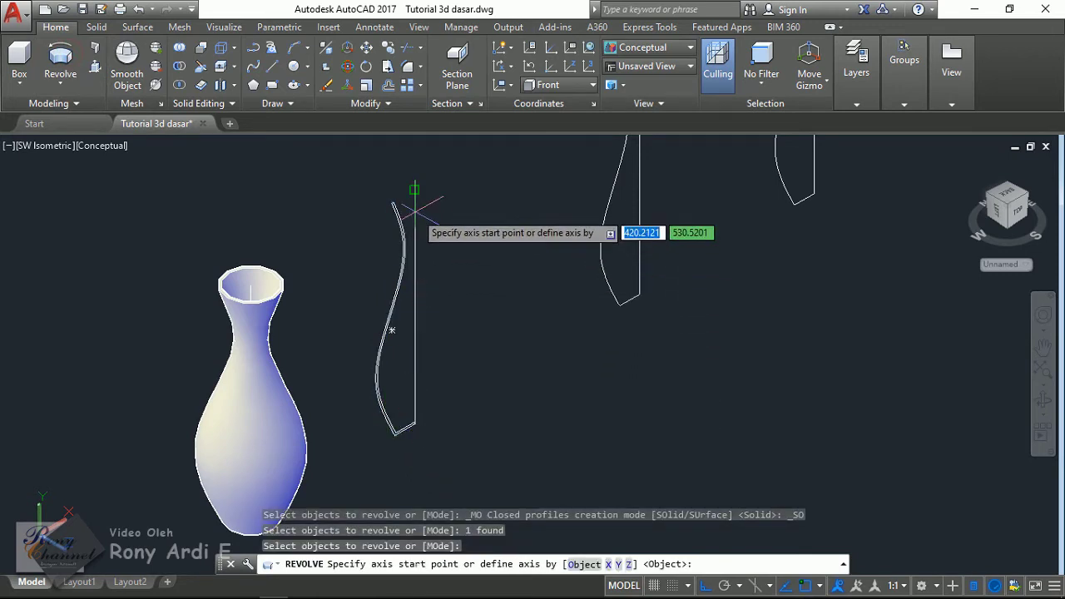
pyautogui.click(414, 193)
pyautogui.click(417, 408)
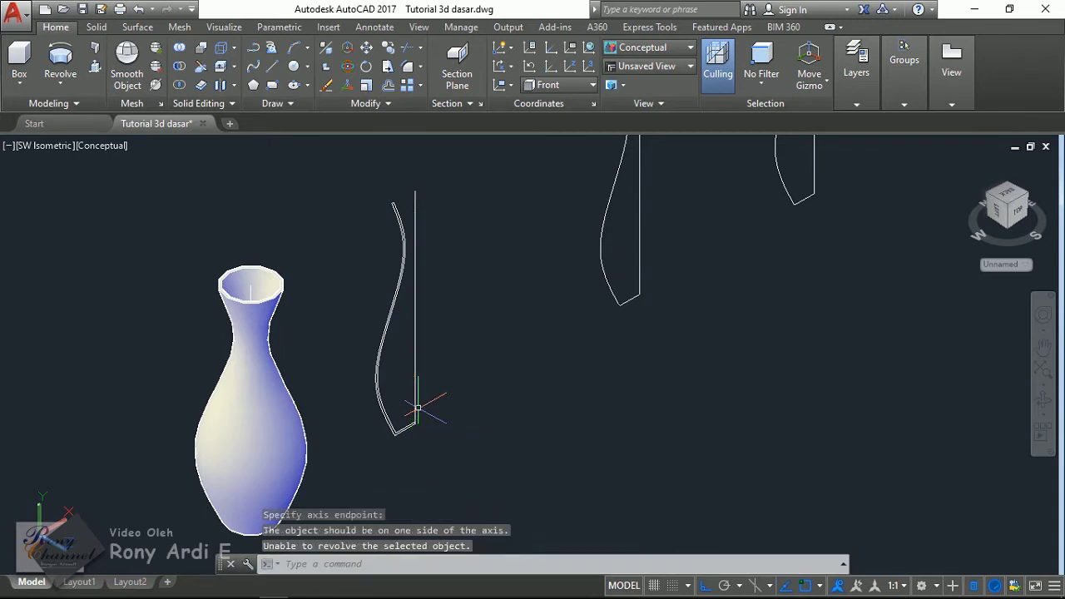
pyautogui.scroll(5, 409, 402)
# - Move the vertical axis line to a new spot beside the vase profile
pyautogui.scroll(3, 440, 445)
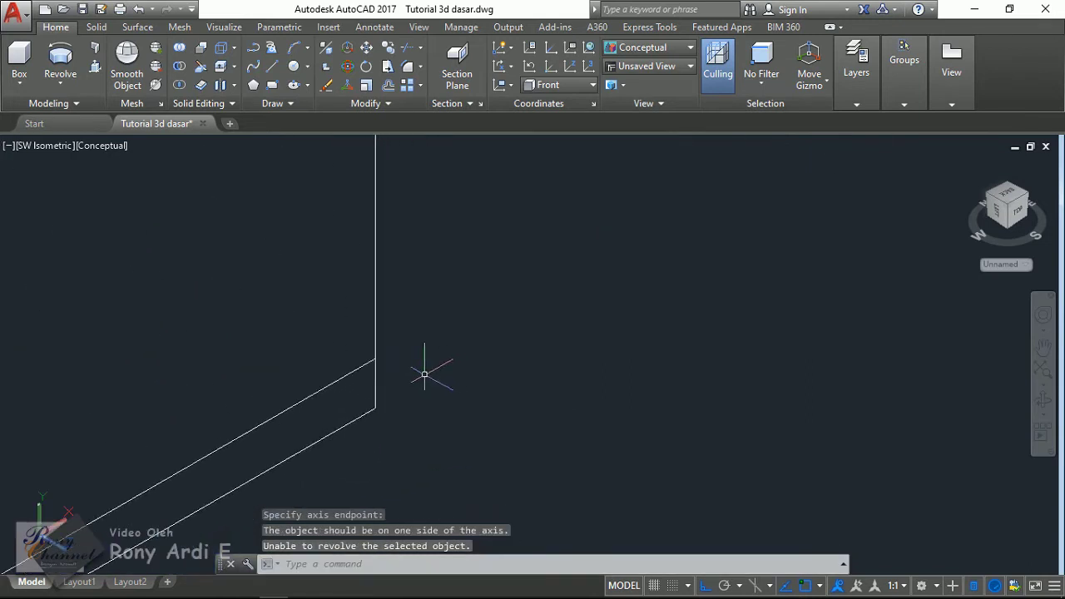
pyautogui.press('Escape')
pyautogui.click(347, 301)
pyautogui.click(347, 301)
pyautogui.scroll(-2, 441, 462)
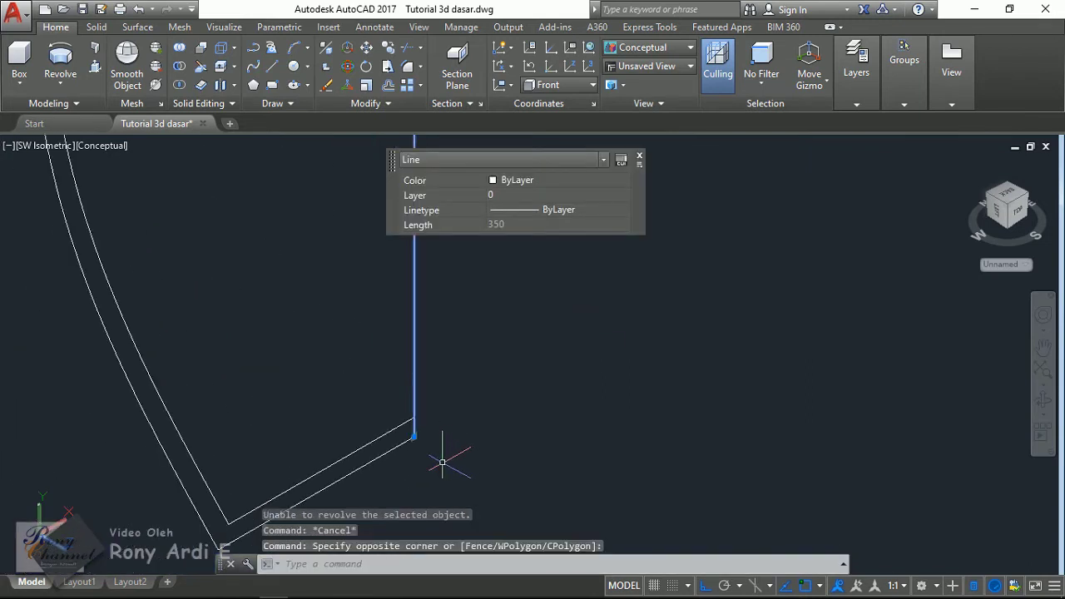
pyautogui.write('m')
pyautogui.press('Return')
pyautogui.click(442, 465)
pyautogui.scroll(-5, 479, 433)
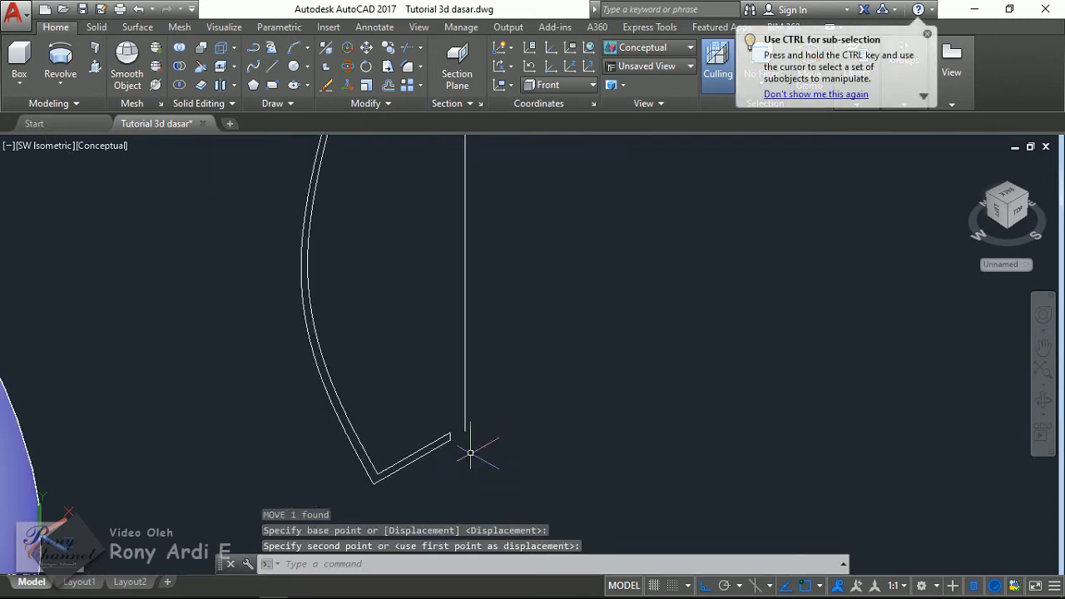
pyautogui.click(470, 445)
# - Try revolving the vase profile about the axis line, then cancel the preview
pyautogui.click(416, 472)
pyautogui.click(368, 435)
pyautogui.write('e')
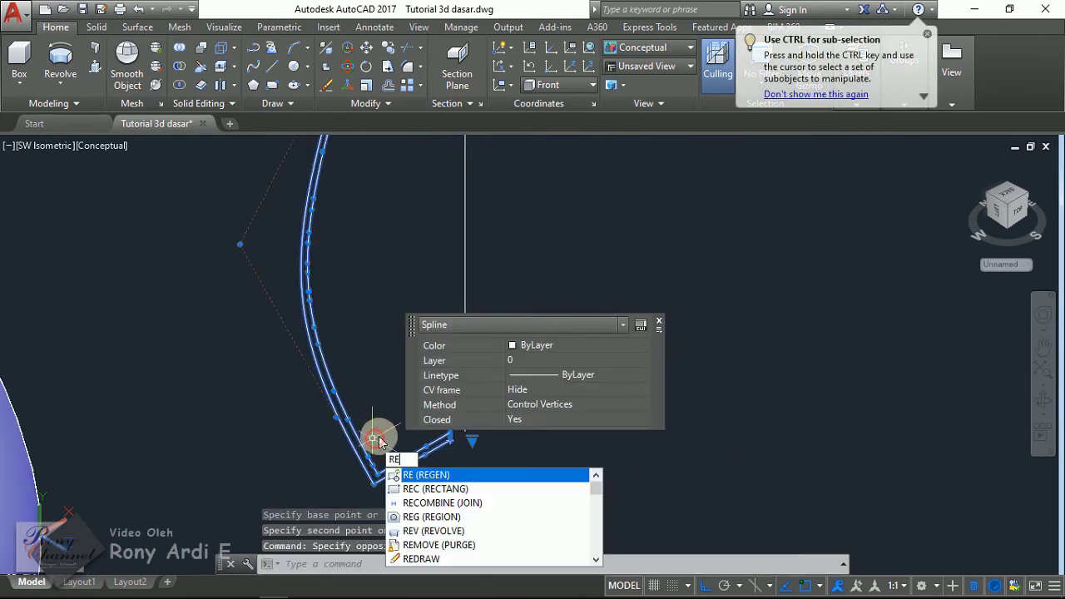
pyautogui.press('Escape')
pyautogui.click(60, 63)
pyautogui.click(375, 309)
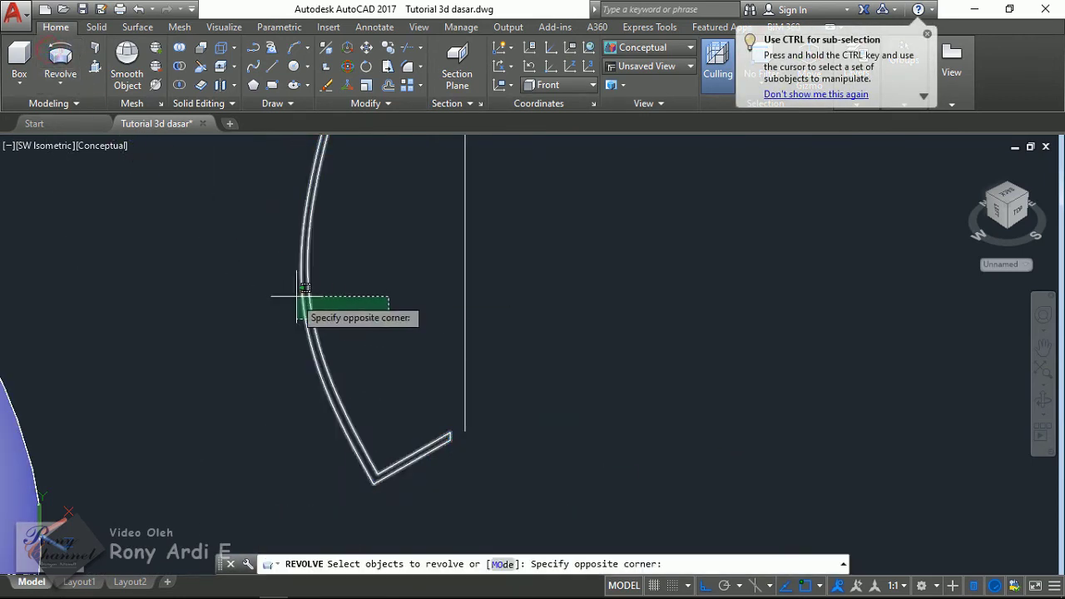
pyautogui.click(297, 324)
pyautogui.press('Return')
pyautogui.click(464, 410)
pyautogui.scroll(-4, 452, 408)
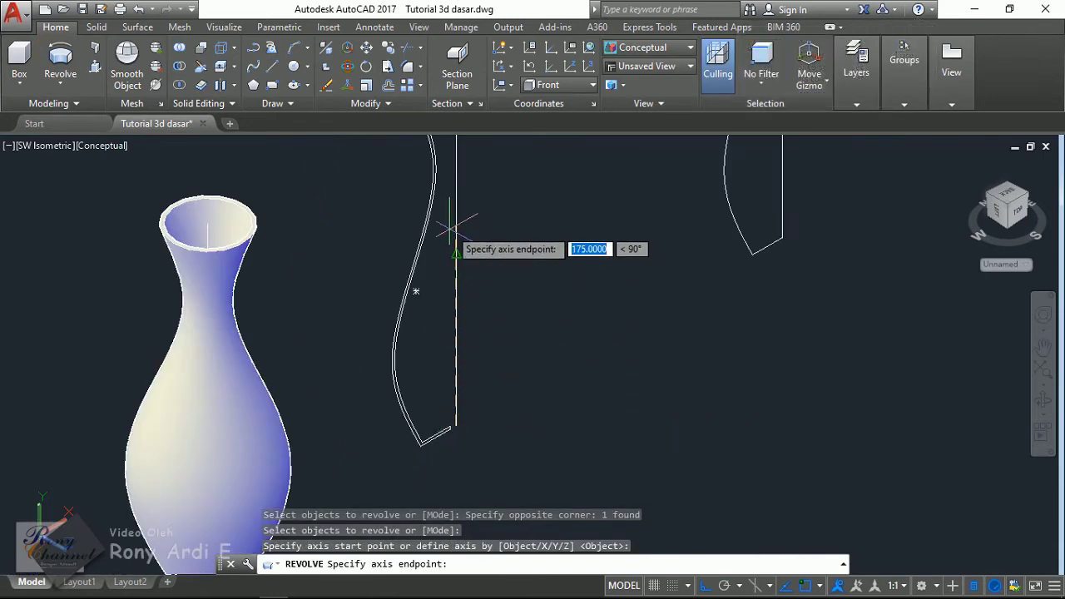
pyautogui.scroll(-2, 452, 250)
pyautogui.click(453, 248)
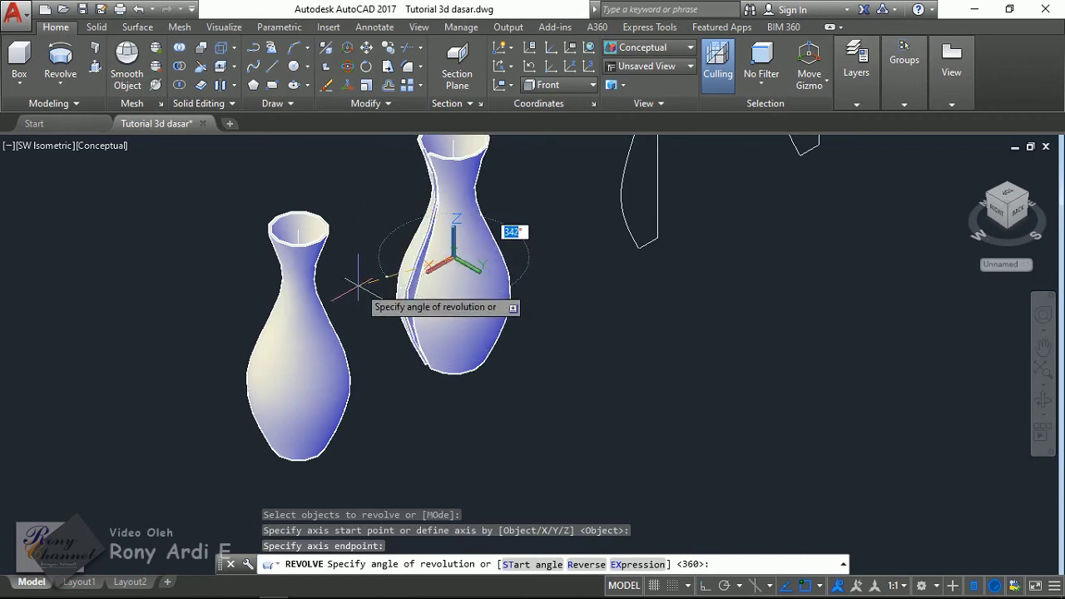
pyautogui.press('Escape')
# - Move the vase profile so its bottom end snaps onto the axis line's endpoint
pyautogui.scroll(3, 423, 309)
pyautogui.scroll(2, 452, 363)
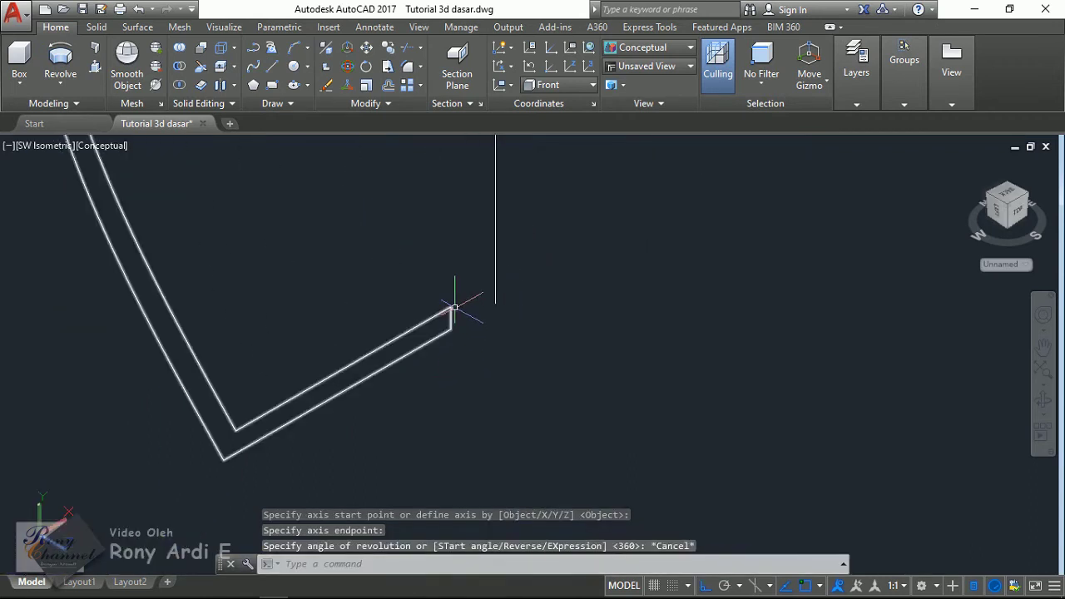
pyautogui.click(477, 353)
pyautogui.click(432, 315)
pyautogui.write('m')
pyautogui.press('Return')
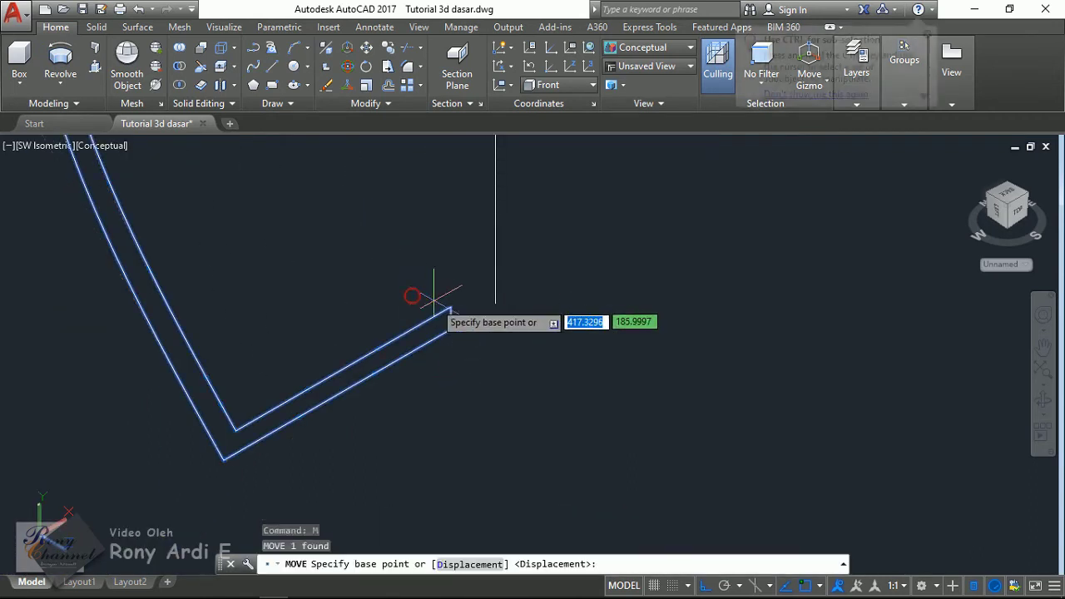
pyautogui.scroll(2, 458, 333)
pyautogui.click(457, 340)
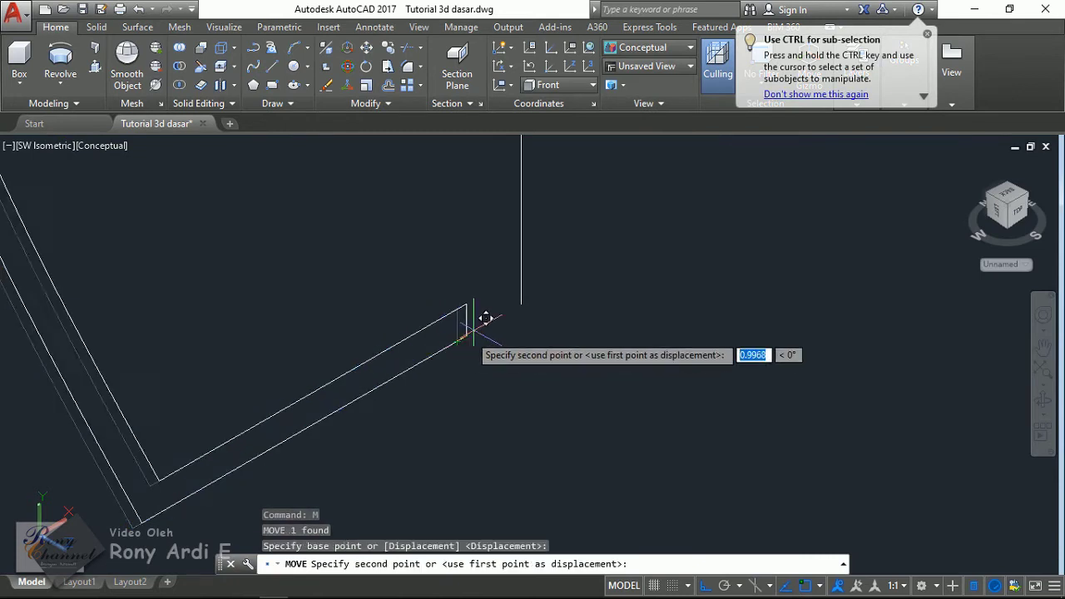
pyautogui.click(524, 301)
pyautogui.scroll(2, 511, 259)
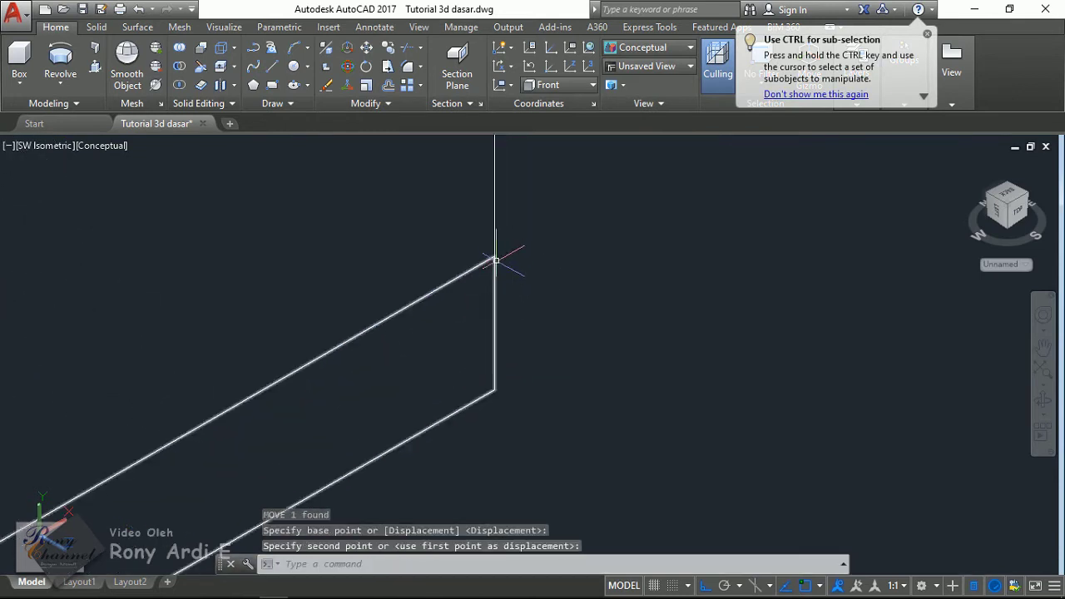
pyautogui.scroll(-3, 491, 366)
pyautogui.click(491, 387)
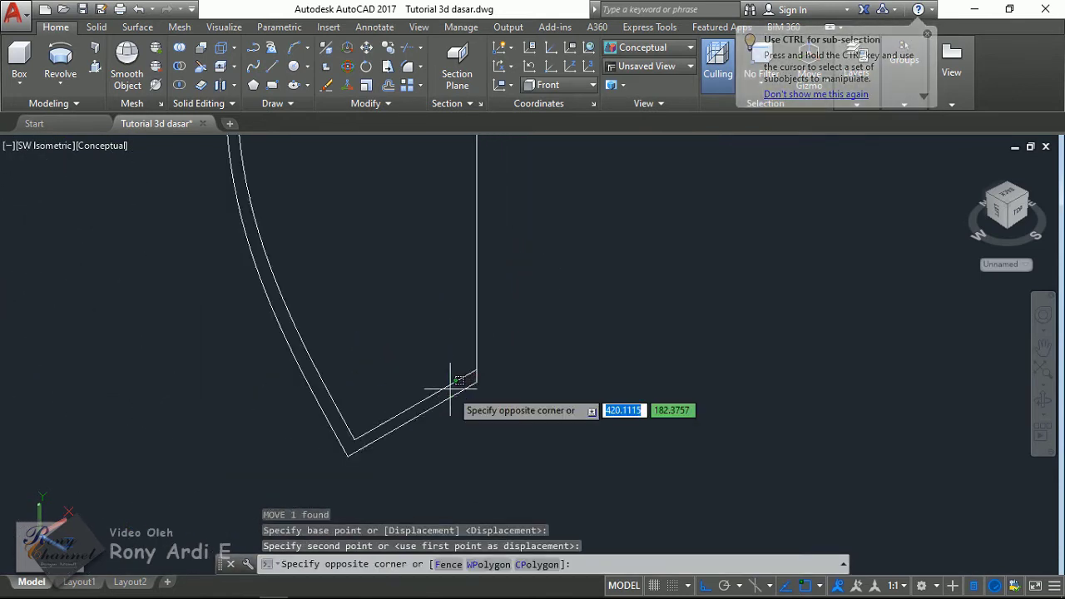
pyautogui.click(419, 330)
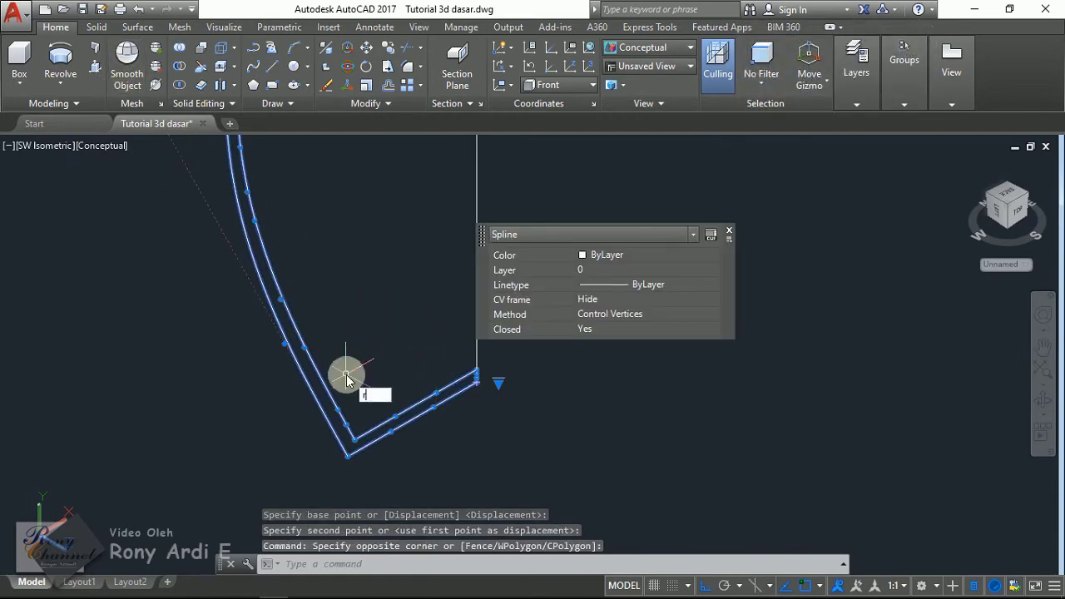
pyautogui.press('Escape')
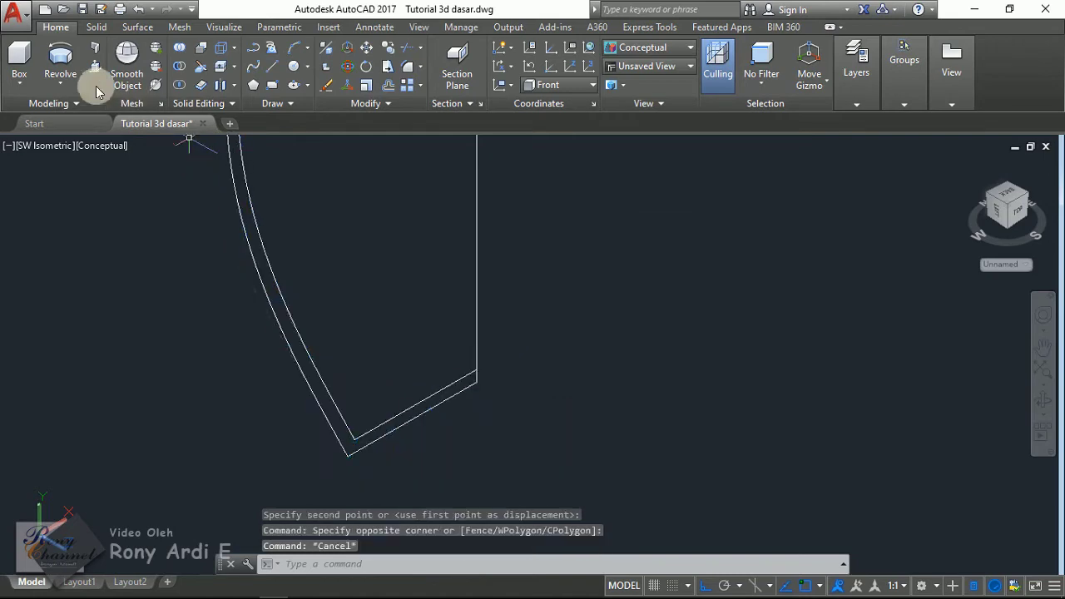
# - Begin revolving the profile about the line's endpoints, then cancel the attempt
pyautogui.click(60, 57)
pyautogui.click(416, 414)
pyautogui.click(398, 441)
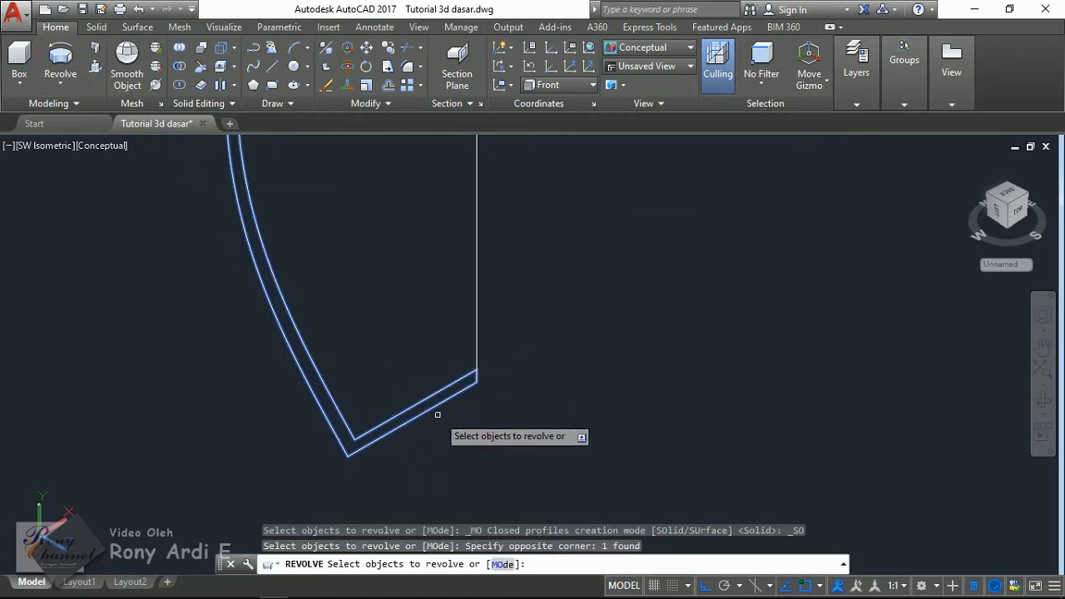
pyautogui.press('Return')
pyautogui.scroll(-3, 499, 450)
pyautogui.scroll(-2, 499, 383)
pyautogui.scroll(1, 495, 350)
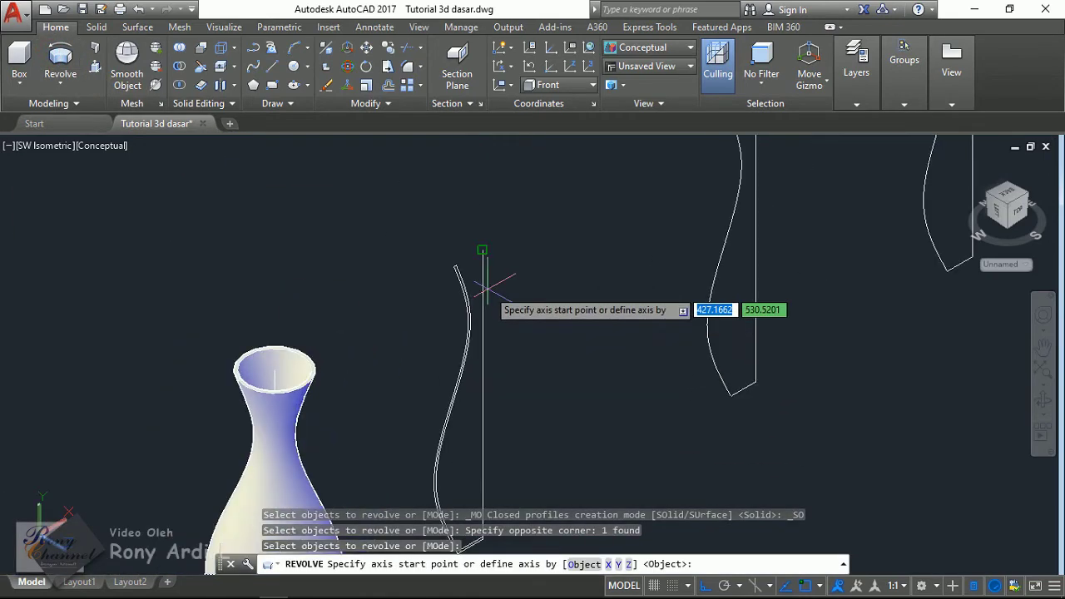
pyautogui.click(481, 248)
pyautogui.click(480, 460)
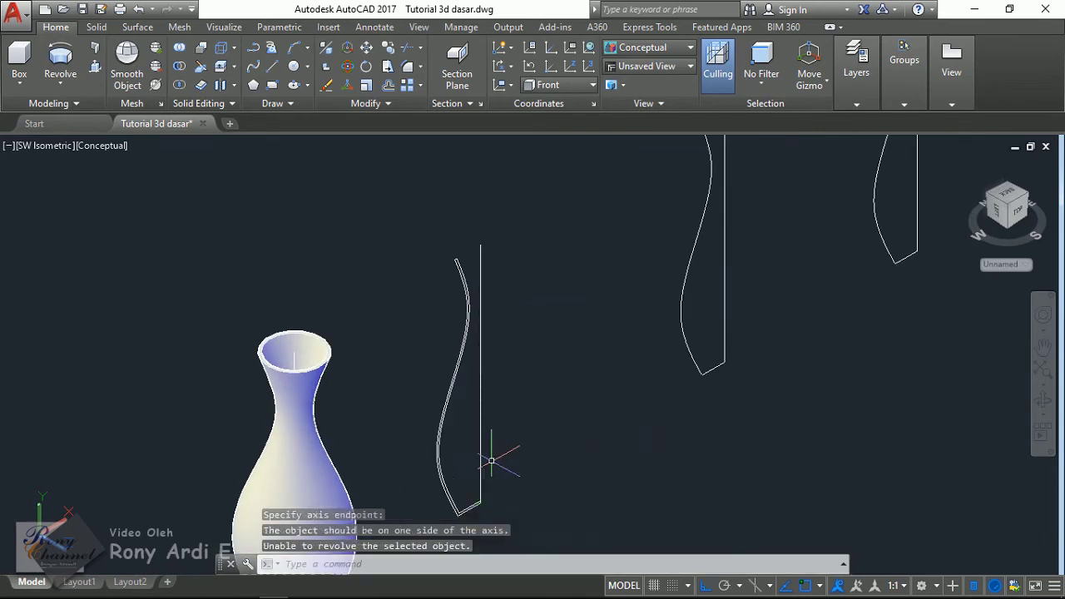
pyautogui.scroll(1, 471, 504)
pyautogui.scroll(2, 481, 501)
pyautogui.scroll(2, 489, 466)
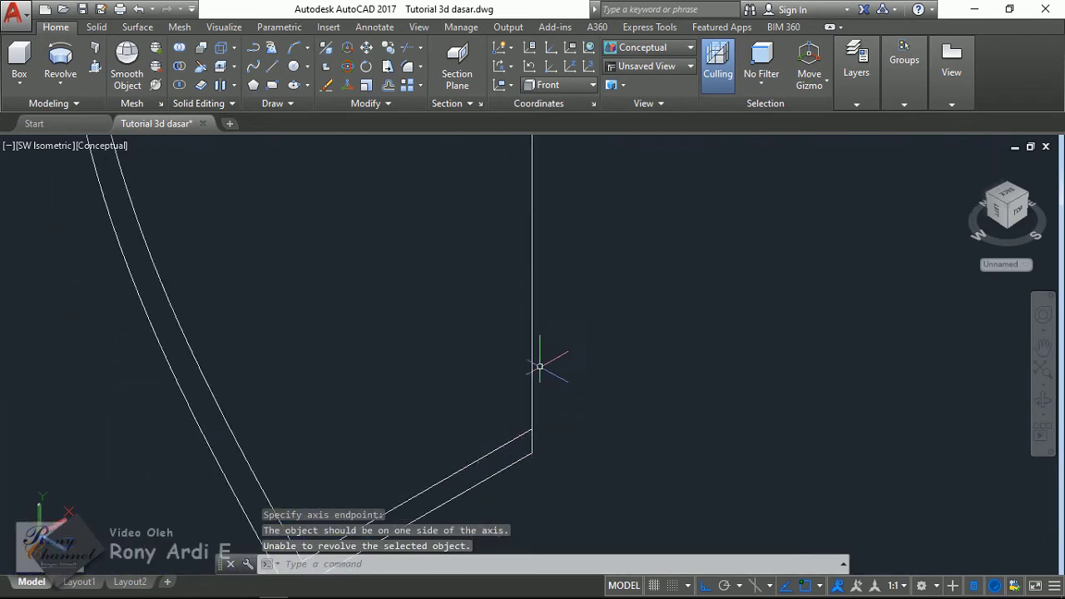
pyautogui.scroll(2, 539, 366)
pyautogui.scroll(2, 542, 409)
pyautogui.press('Escape')
# - Move the vertical axis line aside by .5
pyautogui.click(571, 375)
pyautogui.click(531, 429)
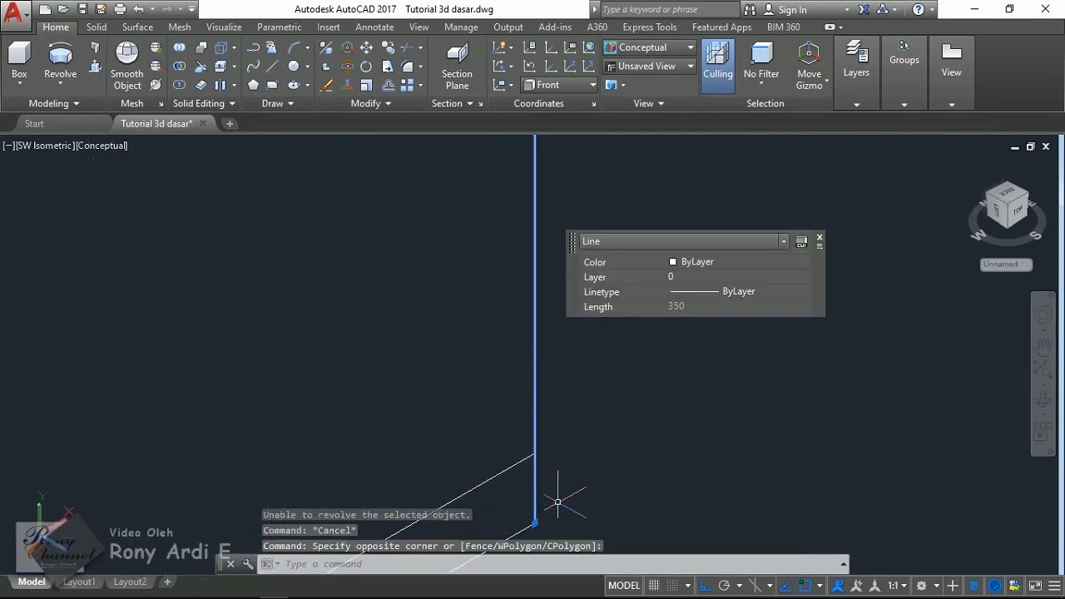
pyautogui.write('m')
pyautogui.press('Return')
pyautogui.click(574, 446)
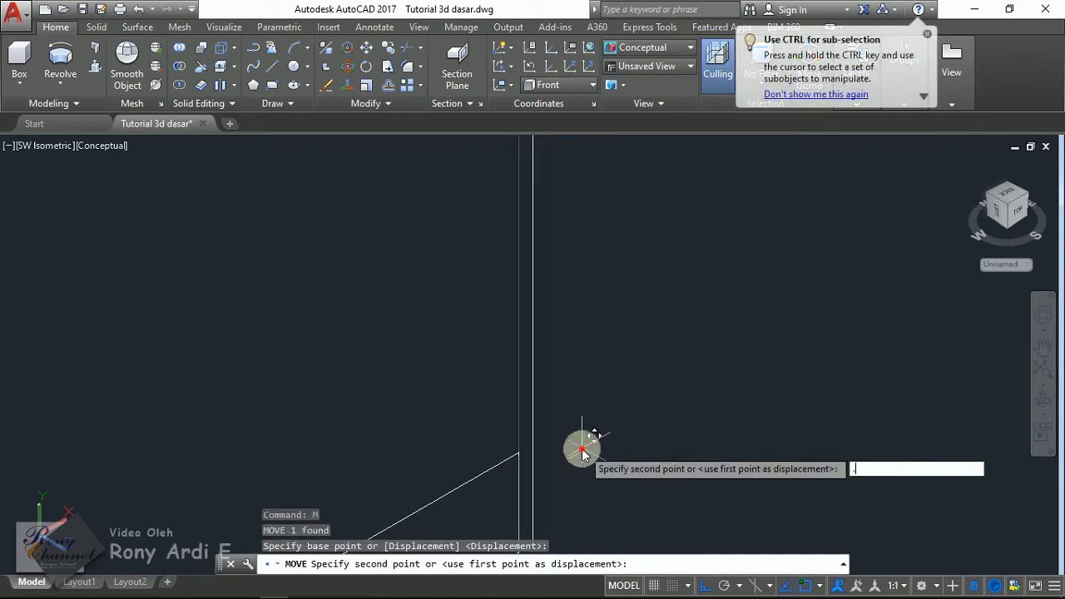
pyautogui.write('5')
pyautogui.press('Return')
pyautogui.scroll(2, 587, 443)
# - Revolve the spline profile 360° about the axis line, top to bottom, into the second vase
pyautogui.click(511, 432)
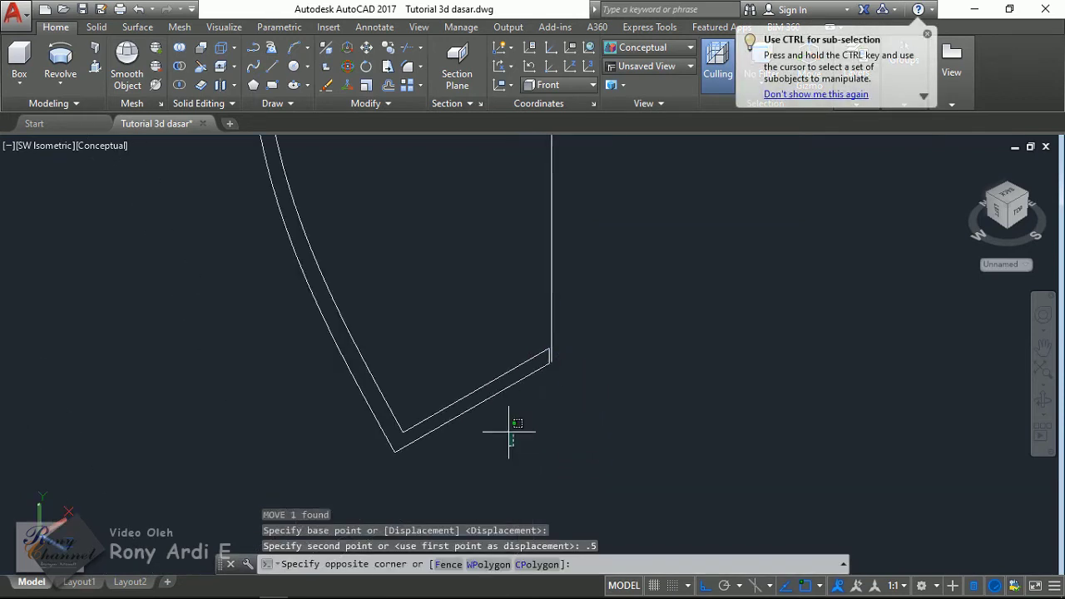
pyautogui.click(454, 366)
pyautogui.click(60, 58)
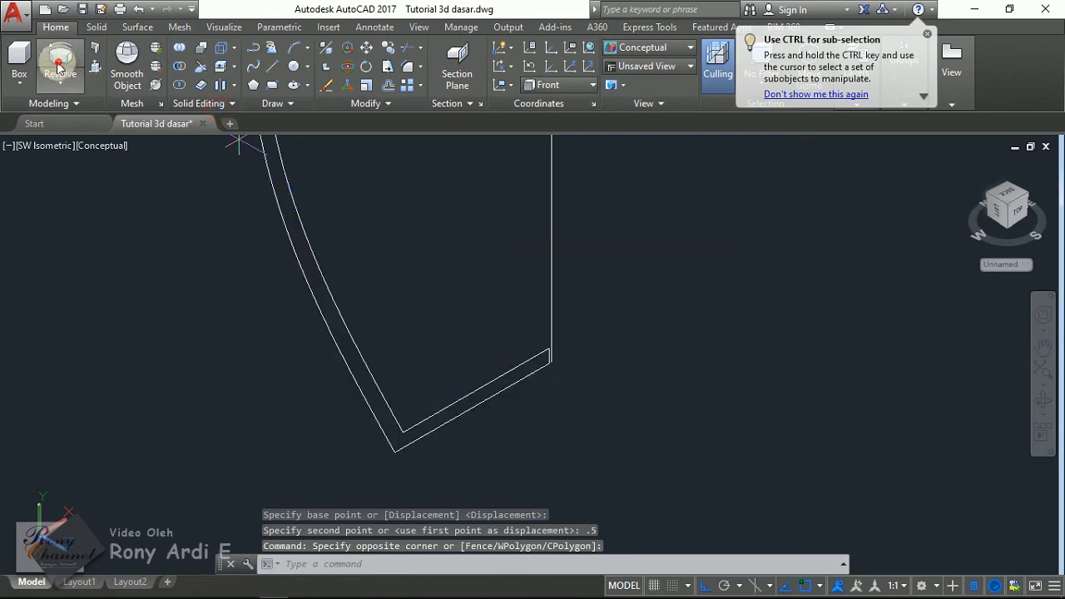
pyautogui.click(550, 358)
pyautogui.scroll(-2, 542, 368)
pyautogui.scroll(-2, 541, 248)
pyautogui.scroll(2, 540, 250)
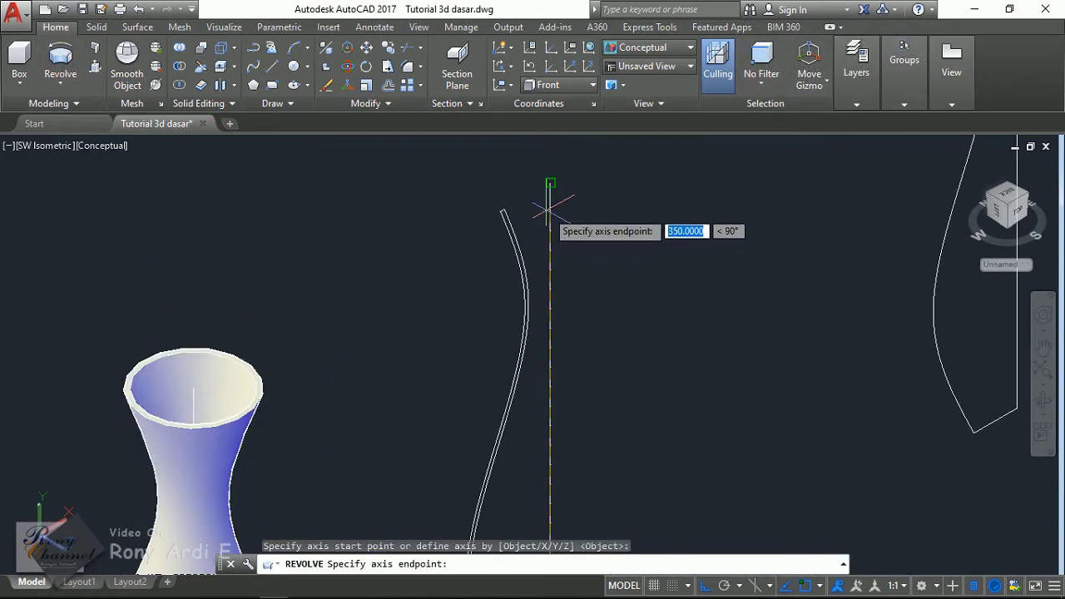
pyautogui.click(547, 202)
pyautogui.scroll(-3, 445, 279)
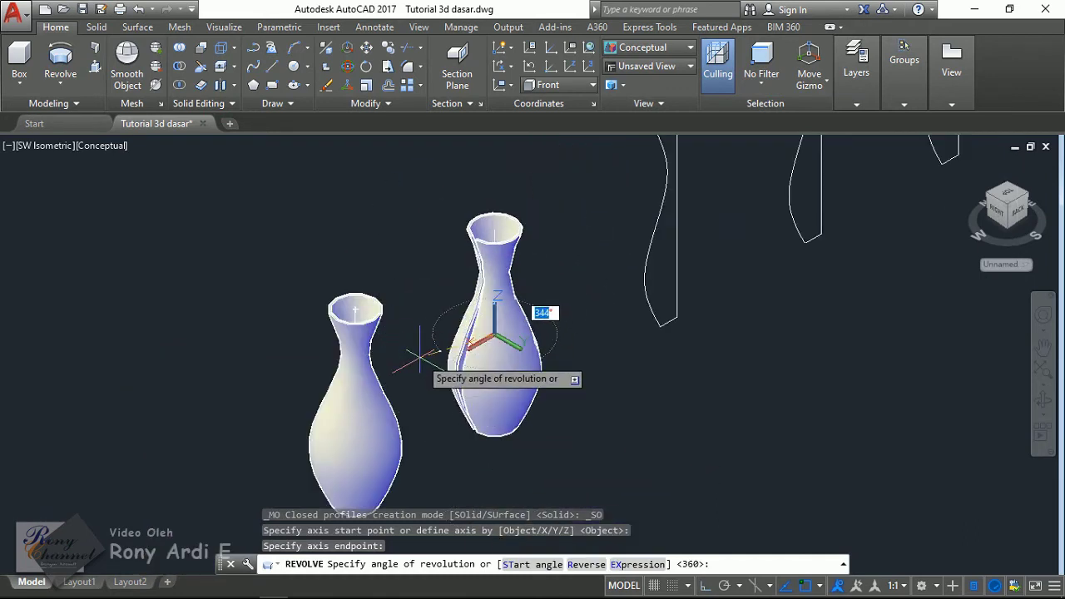
pyautogui.press('Return')
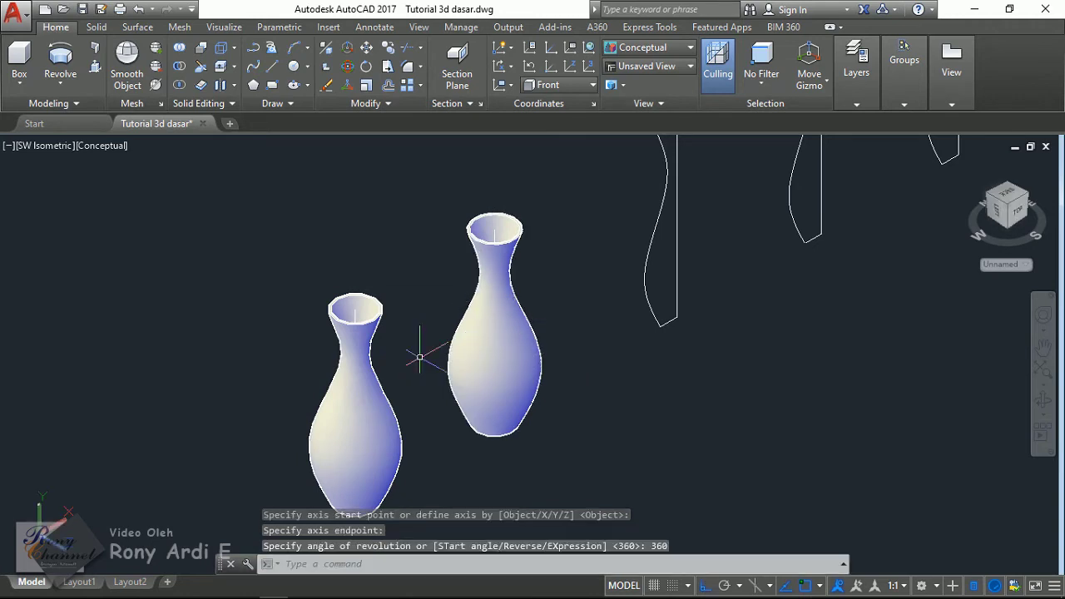
pyautogui.press('Escape')
pyautogui.scroll(-2, 582, 425)
pyautogui.scroll(3, 605, 241)
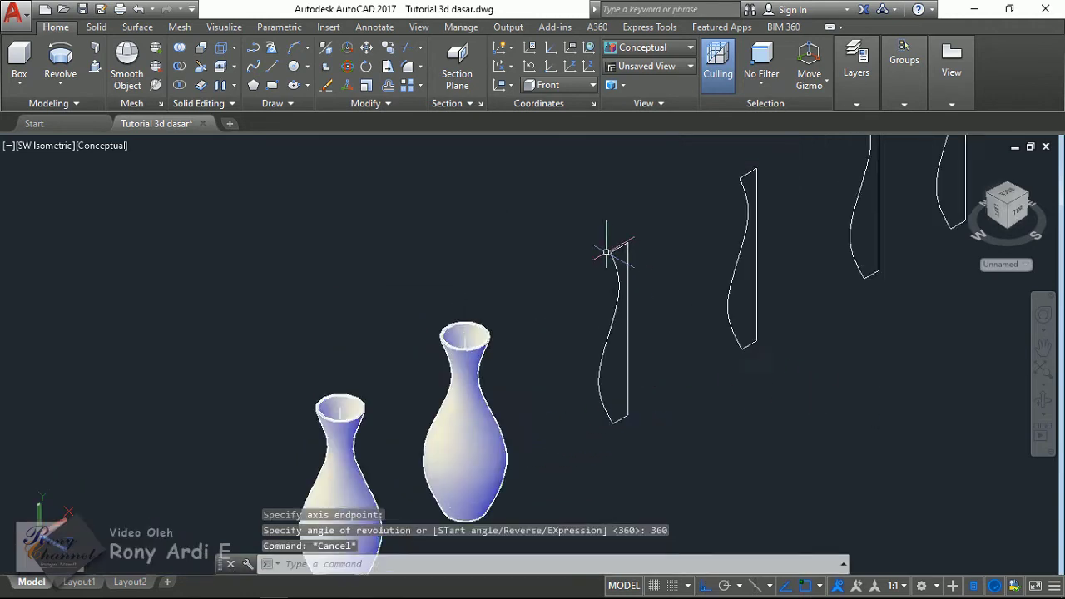
pyautogui.scroll(1, 606, 251)
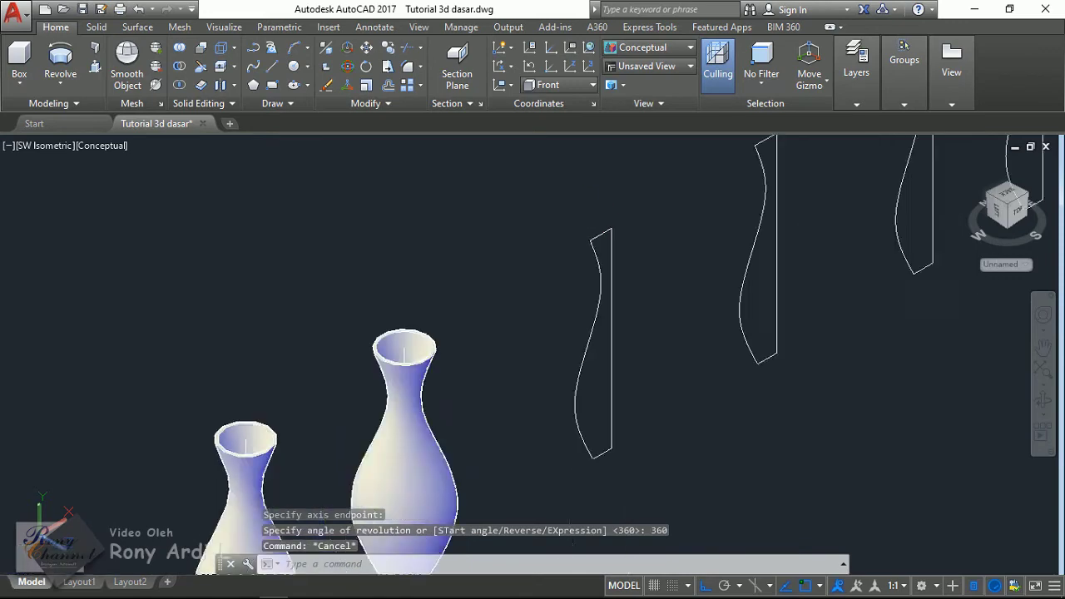
pyautogui.scroll(-3, 563, 209)
# - Window-select the four lines of the third vase profile
pyautogui.click(545, 197)
pyautogui.click(630, 408)
pyautogui.scroll(2, 581, 305)
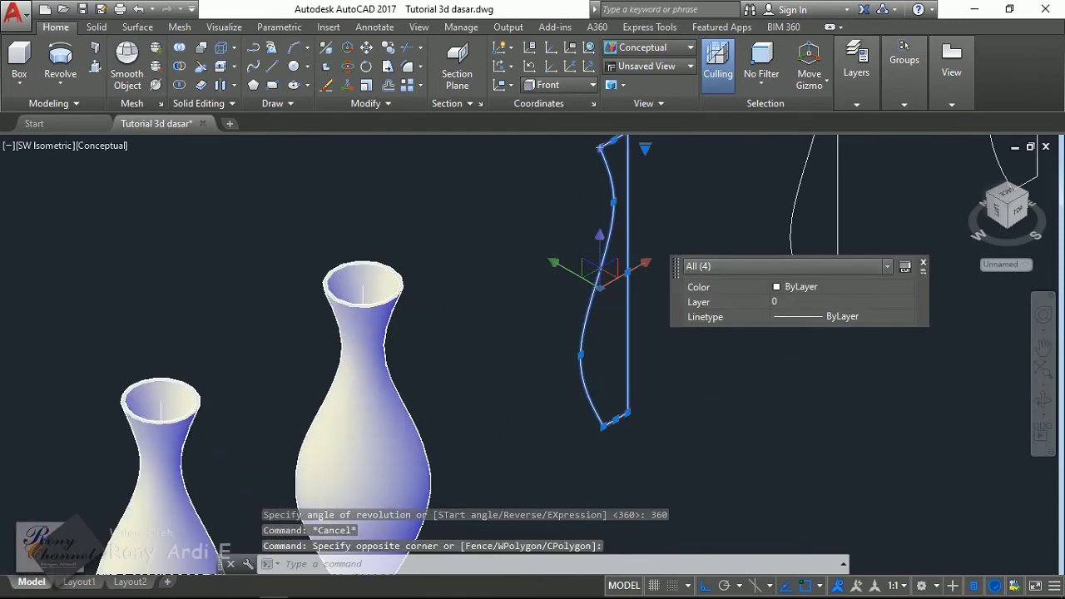
pyautogui.scroll(-2, 500, 325)
pyautogui.scroll(-1, 492, 327)
pyautogui.press('Escape')
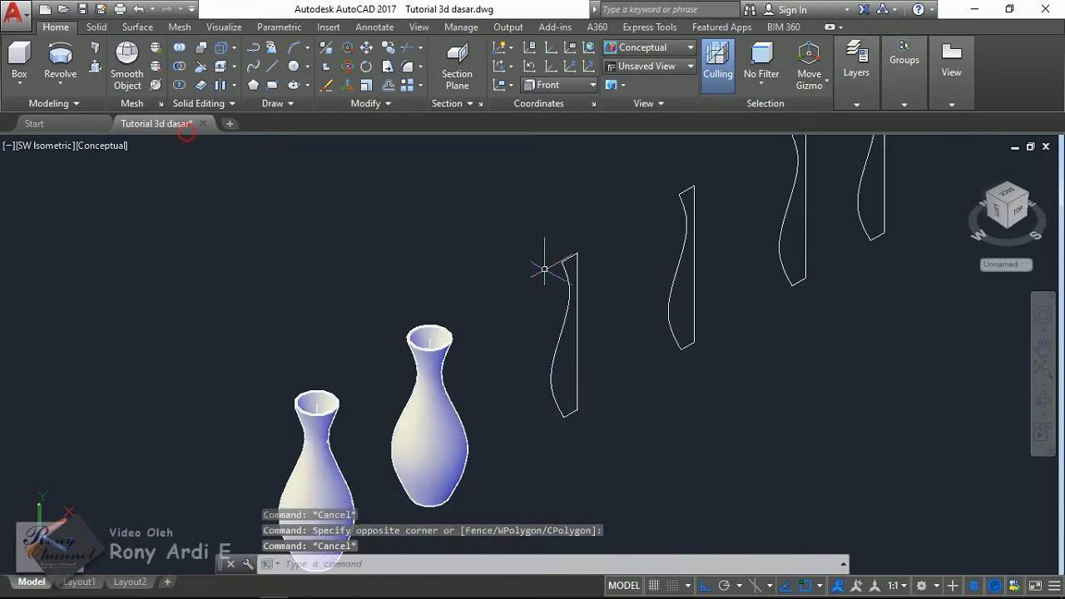
pyautogui.click(537, 226)
pyautogui.click(604, 438)
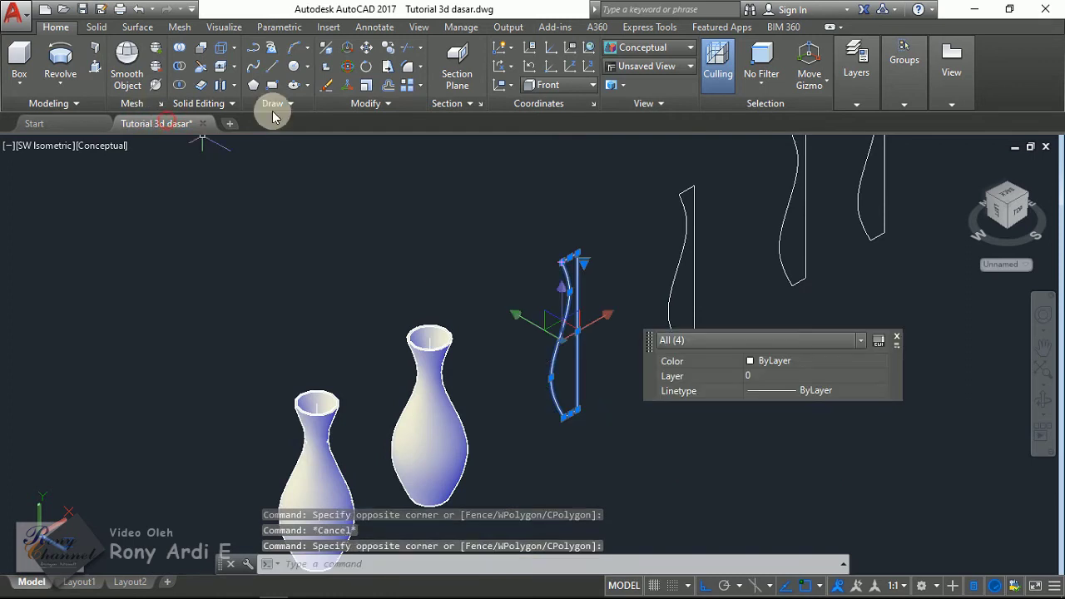
# - Convert the profile lines into a region, then undo it along with the zoom
pyautogui.click(272, 105)
pyautogui.click(309, 141)
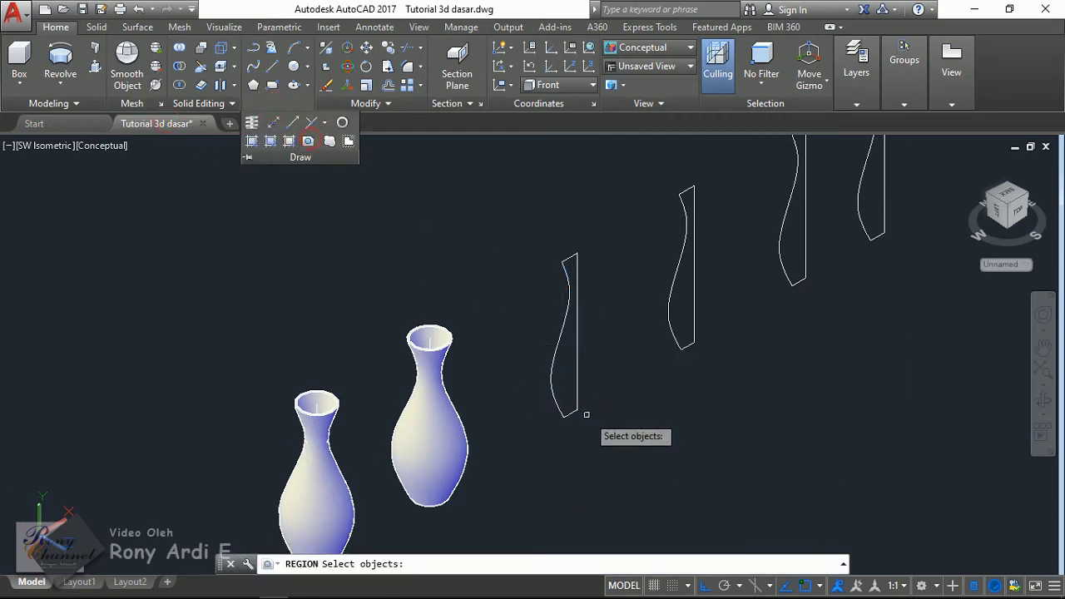
pyautogui.click(585, 420)
pyautogui.click(534, 245)
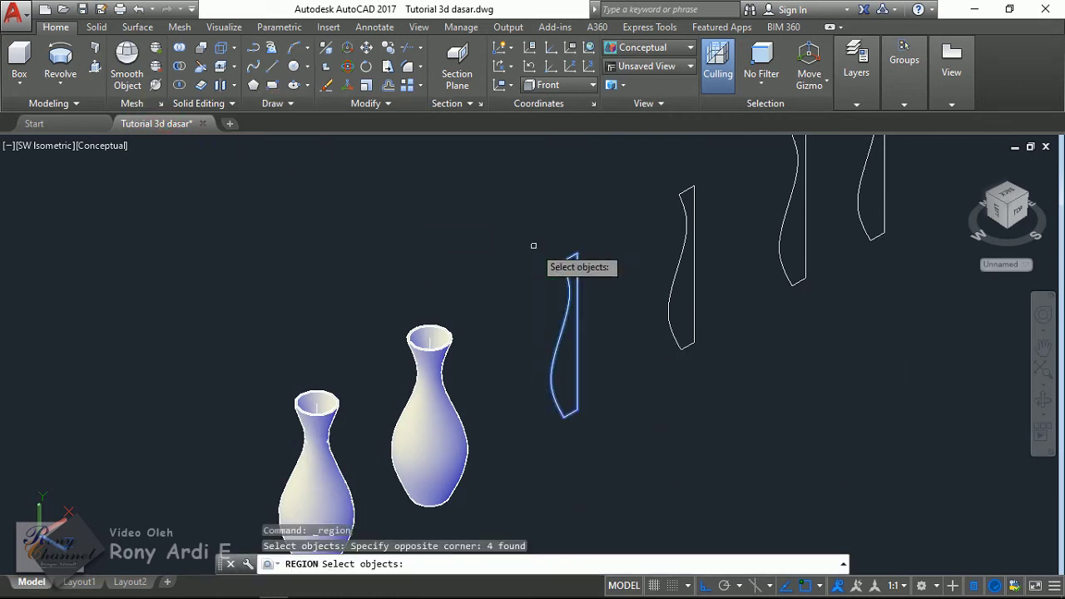
pyautogui.press('Return')
pyautogui.scroll(3, 571, 244)
pyautogui.scroll(1, 572, 258)
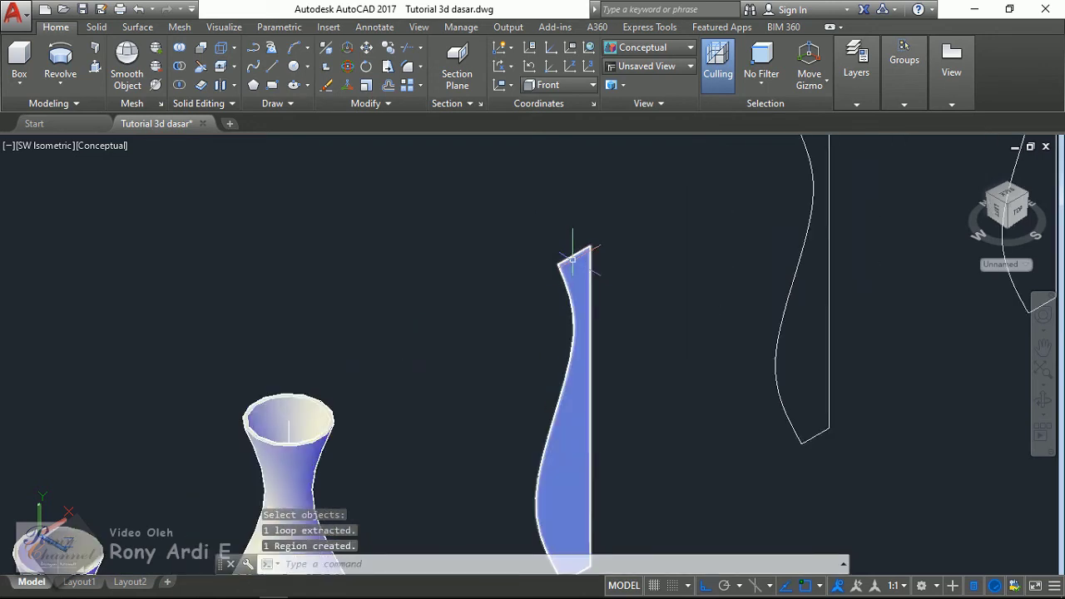
pyautogui.hotkey('ctrl', 'z')
pyautogui.hotkey('ctrl', 'z')
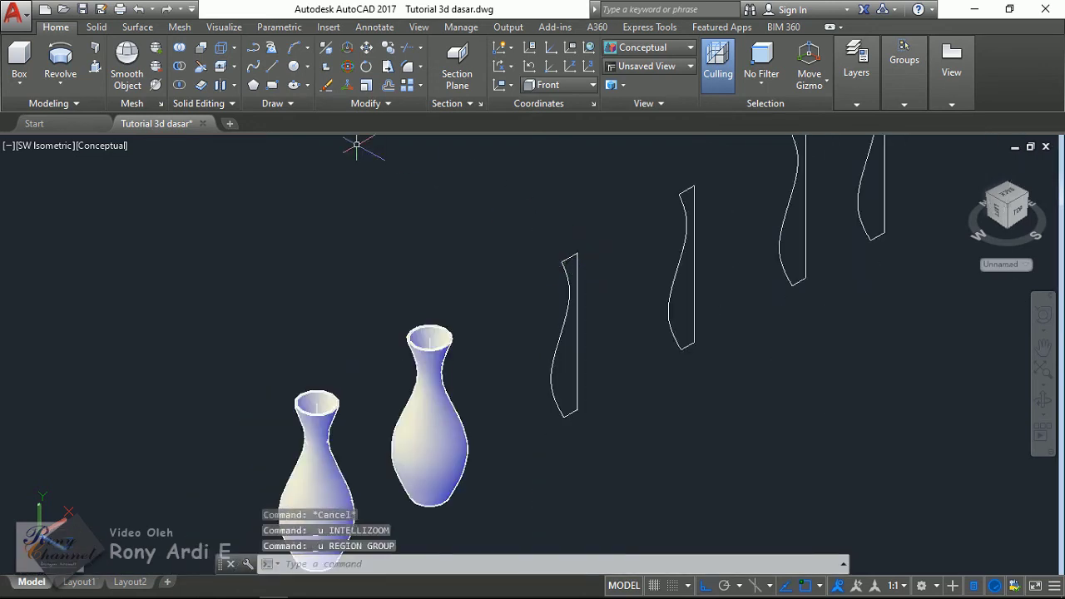
# - Recreate the region from the four profile lines and start Revolve
pyautogui.click(281, 104)
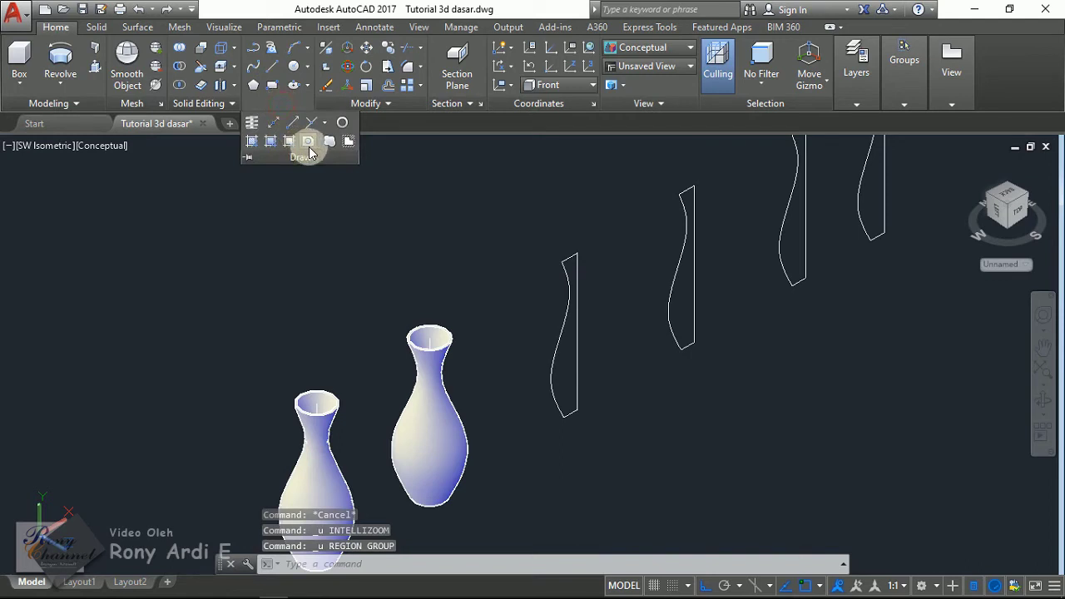
pyautogui.click(307, 143)
pyautogui.click(512, 225)
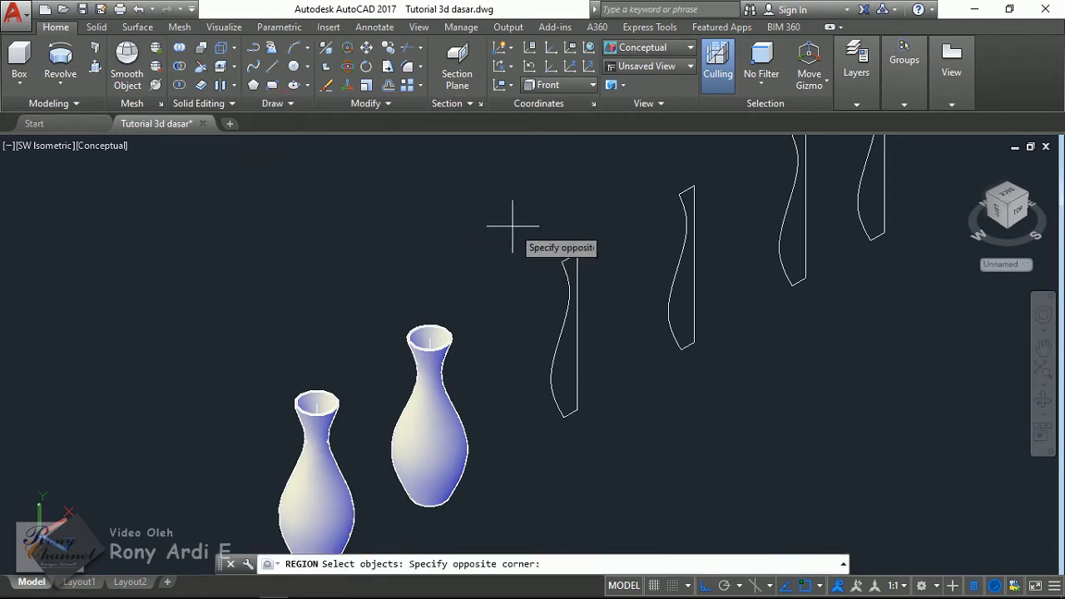
pyautogui.click(602, 437)
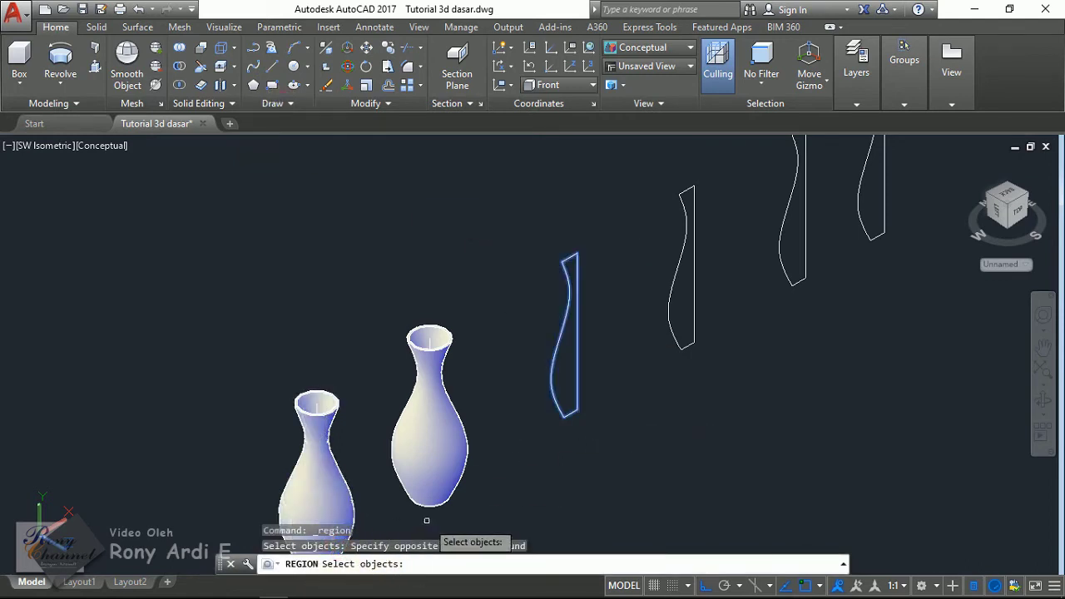
pyautogui.press('Return')
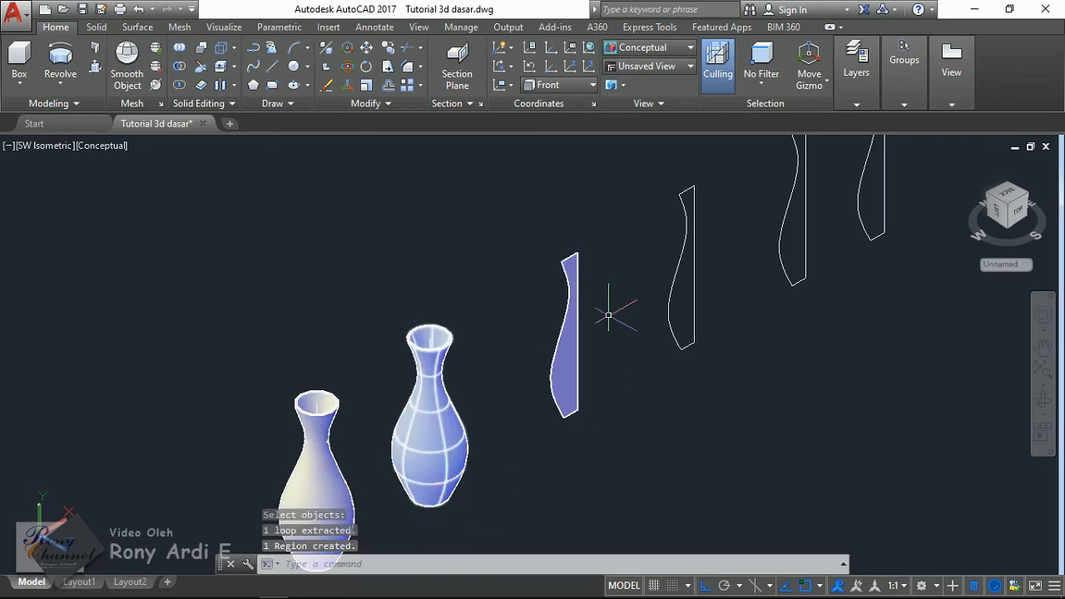
pyautogui.click(61, 60)
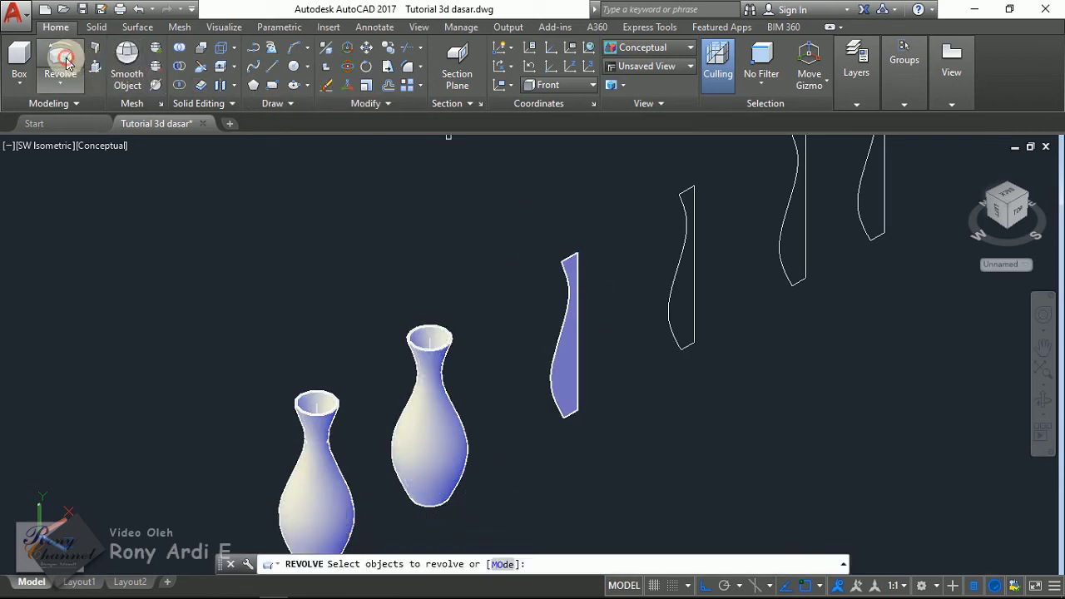
# - Revolve the region 360° about its straight right edge, then orbit to view the three vases
pyautogui.click(561, 328)
pyautogui.press('Return')
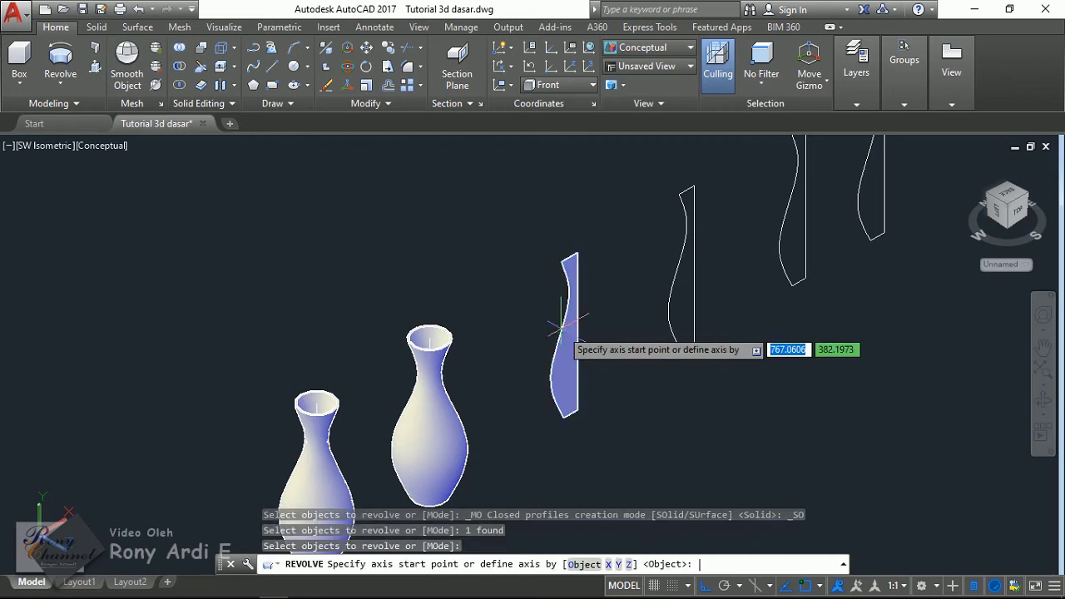
pyautogui.click(577, 253)
pyautogui.click(580, 418)
pyautogui.write('360')
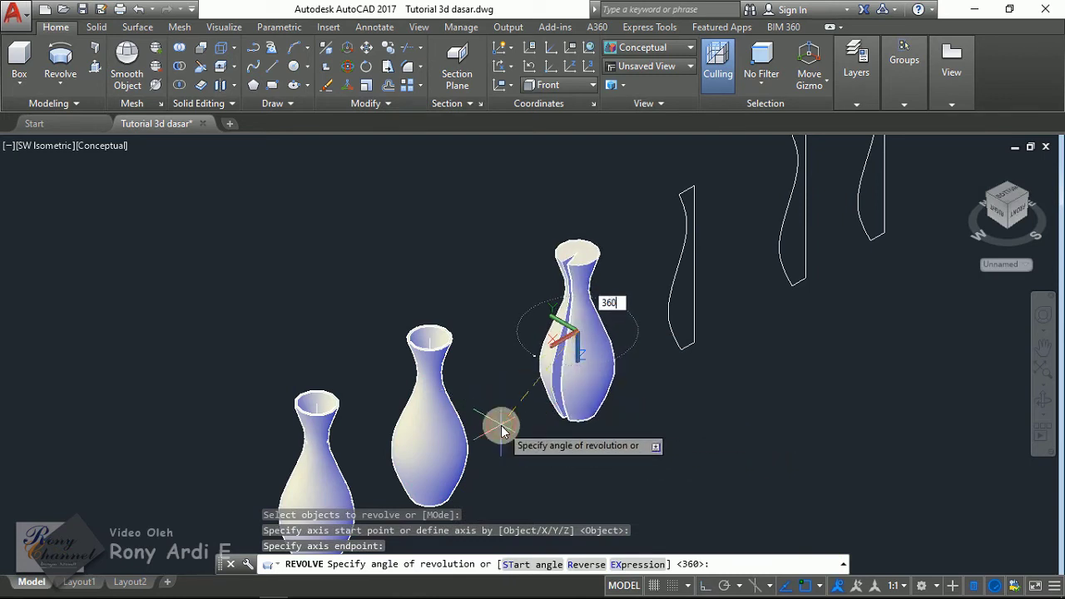
pyautogui.press('Return')
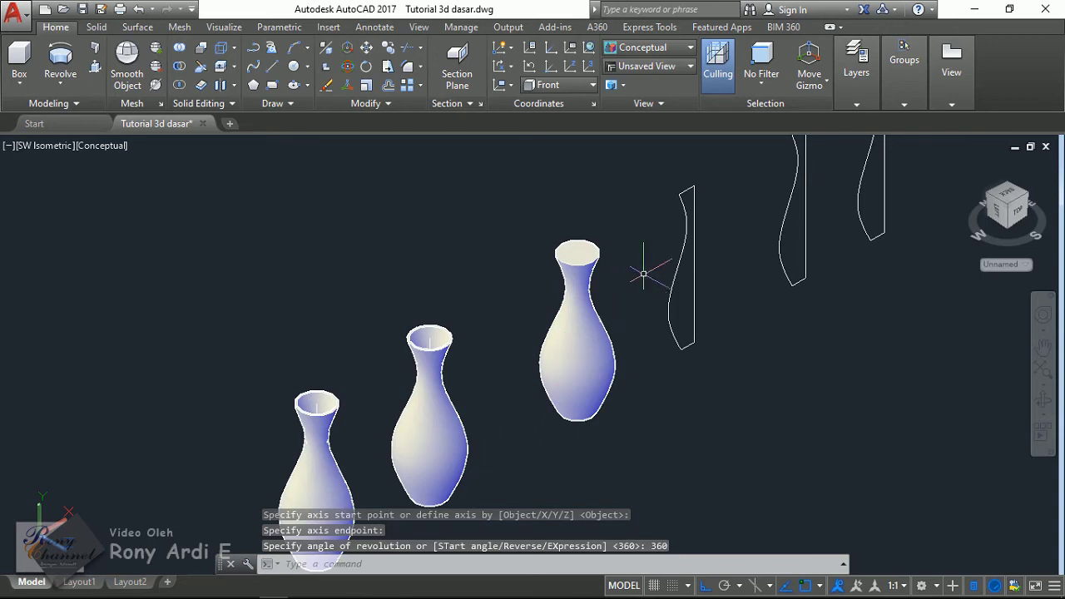
pyautogui.scroll(-2, 643, 274)
pyautogui.scroll(3, 413, 307)
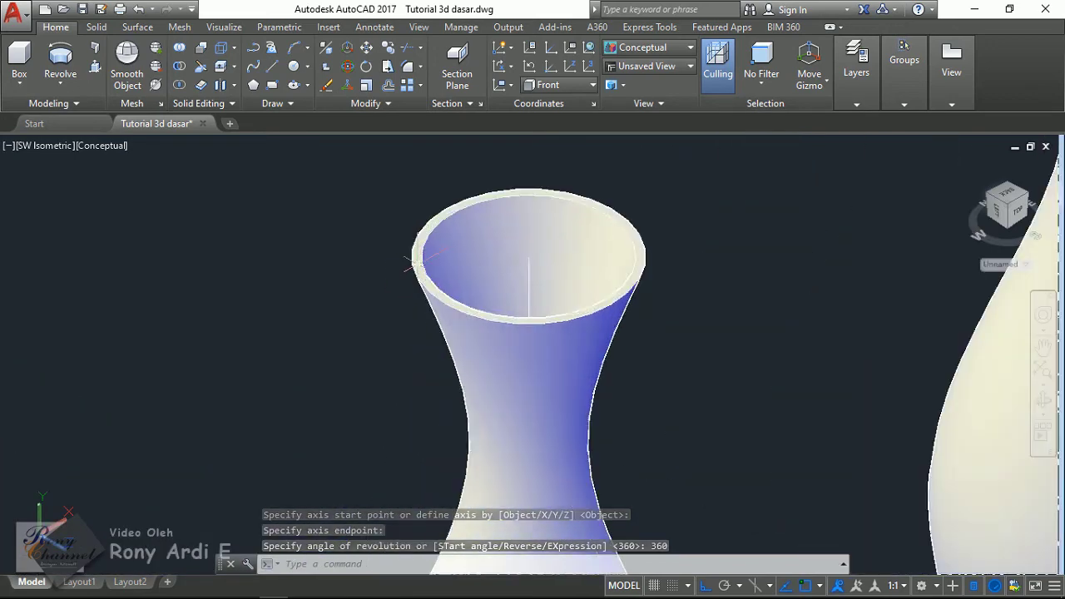
pyautogui.scroll(-5, 429, 281)
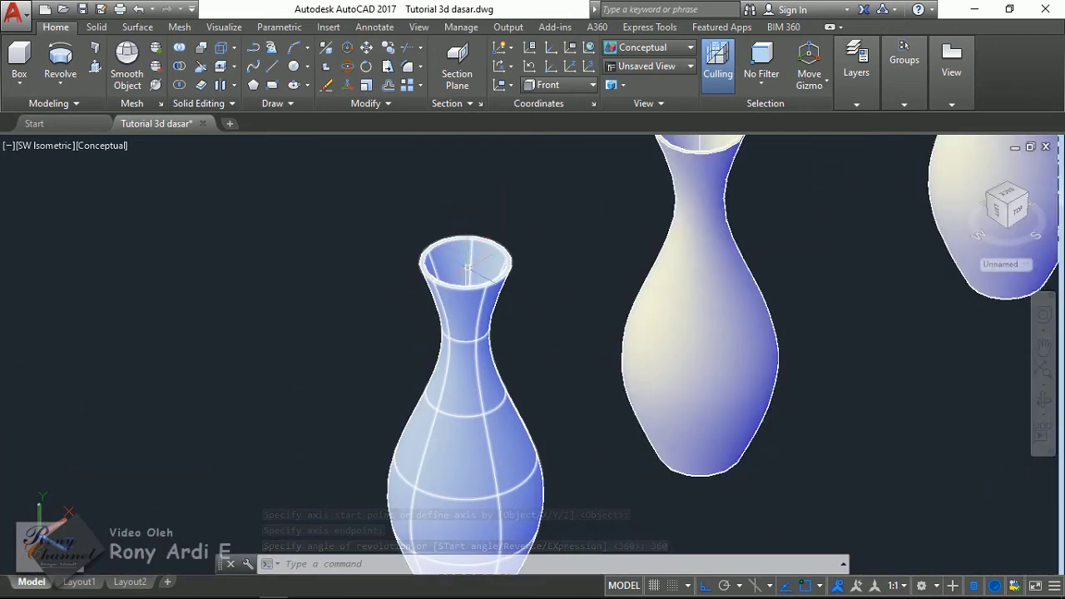
pyautogui.scroll(-3, 466, 241)
pyautogui.moveTo(482, 345)
pyautogui.keyDown('shift'); pyautogui.mouseDown(button='middle')
pyautogui.moveTo(475, 430)
pyautogui.moveTo(452, 333)
pyautogui.moveTo(495, 364)
pyautogui.mouseUp(button='middle'); pyautogui.keyUp('shift')
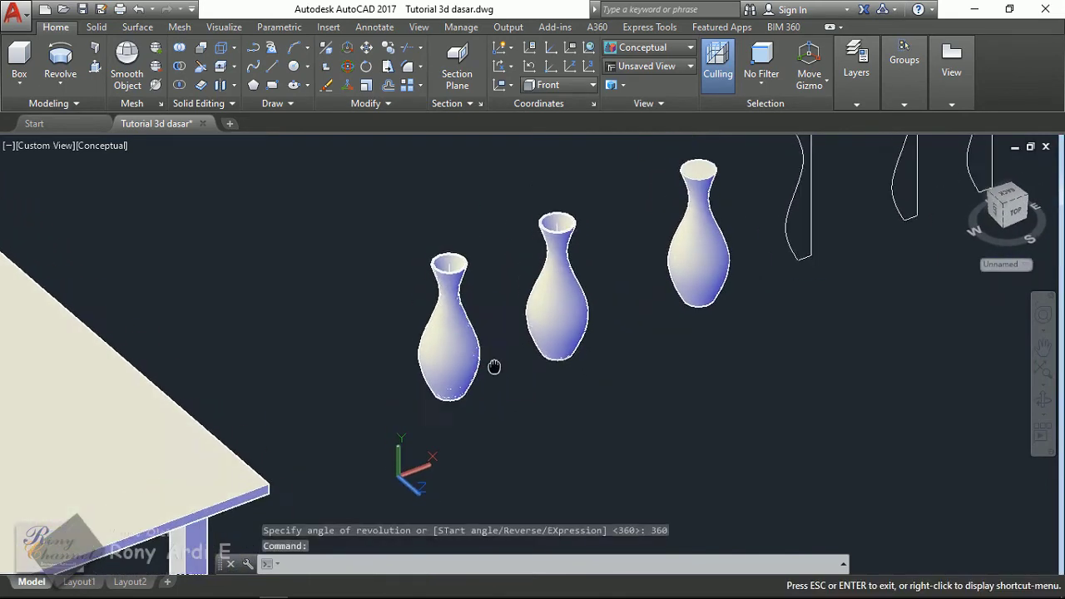
# - Offset the fourth profile's curved side 3 units outward to give it a wall
pyautogui.scroll(2, 816, 305)
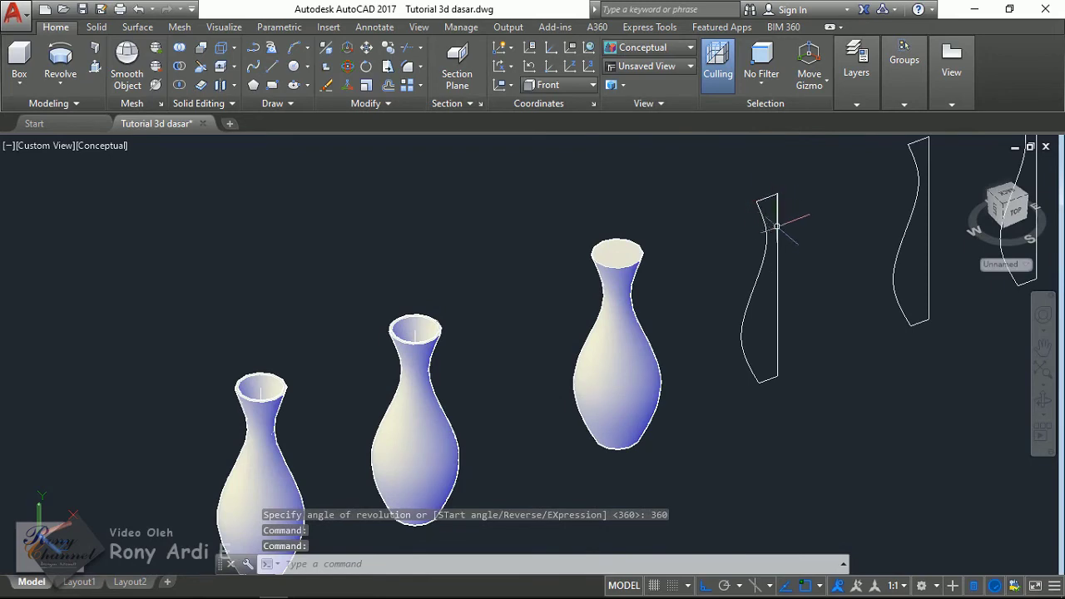
pyautogui.scroll(1, 757, 199)
pyautogui.scroll(-3, 702, 250)
pyautogui.click(701, 237)
pyautogui.press('Escape')
pyautogui.scroll(3, 718, 249)
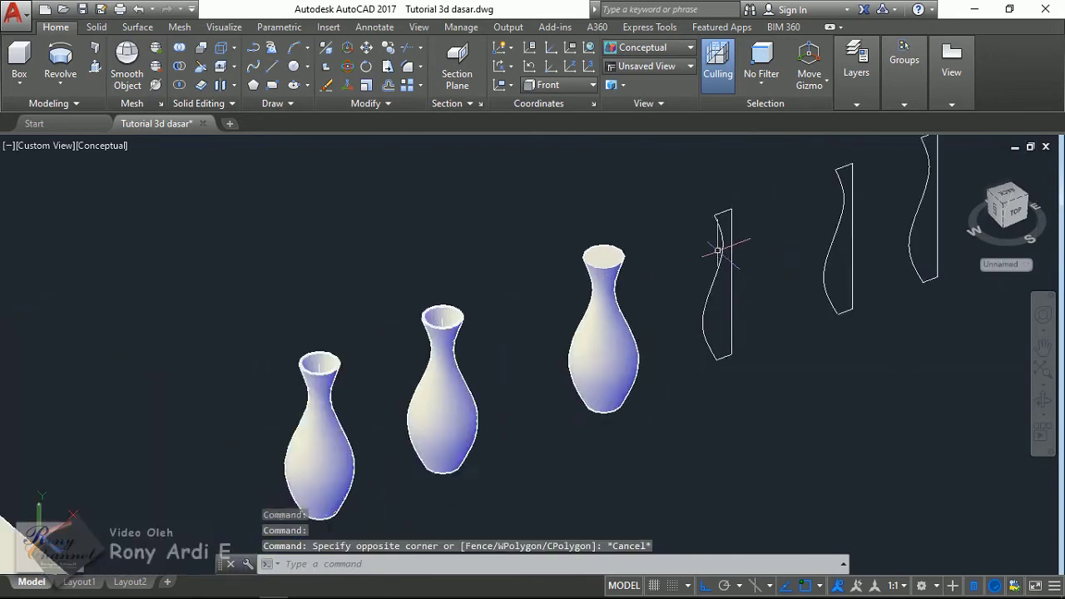
pyautogui.scroll(2, 719, 255)
pyautogui.write('o')
pyautogui.press('Return')
pyautogui.write('3')
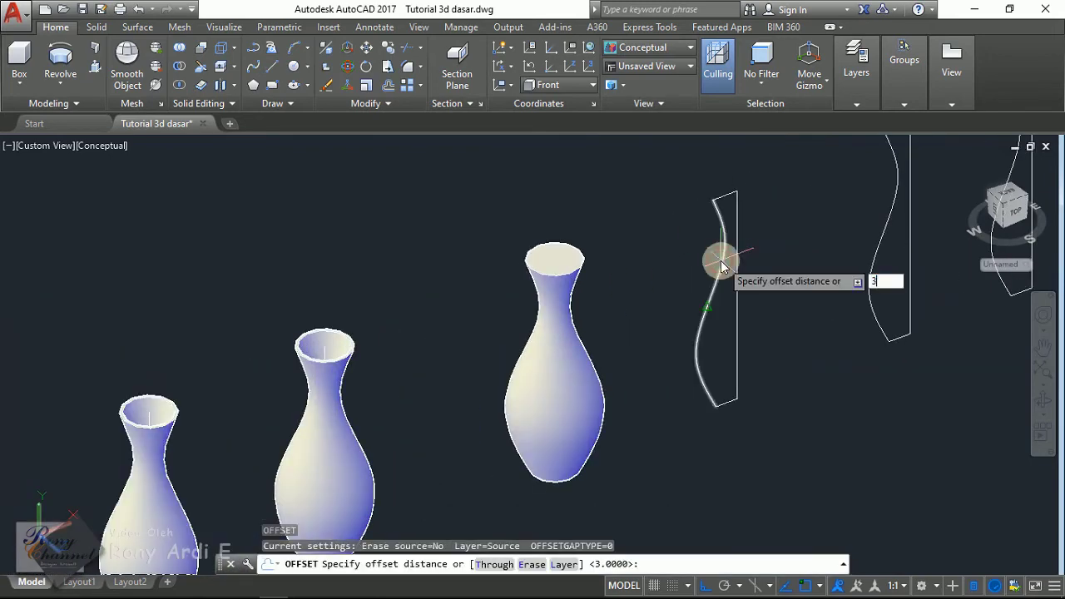
pyautogui.press('Return')
pyautogui.scroll(2, 721, 265)
pyautogui.click(704, 209)
pyautogui.click(889, 380)
pyautogui.scroll(-3, 720, 197)
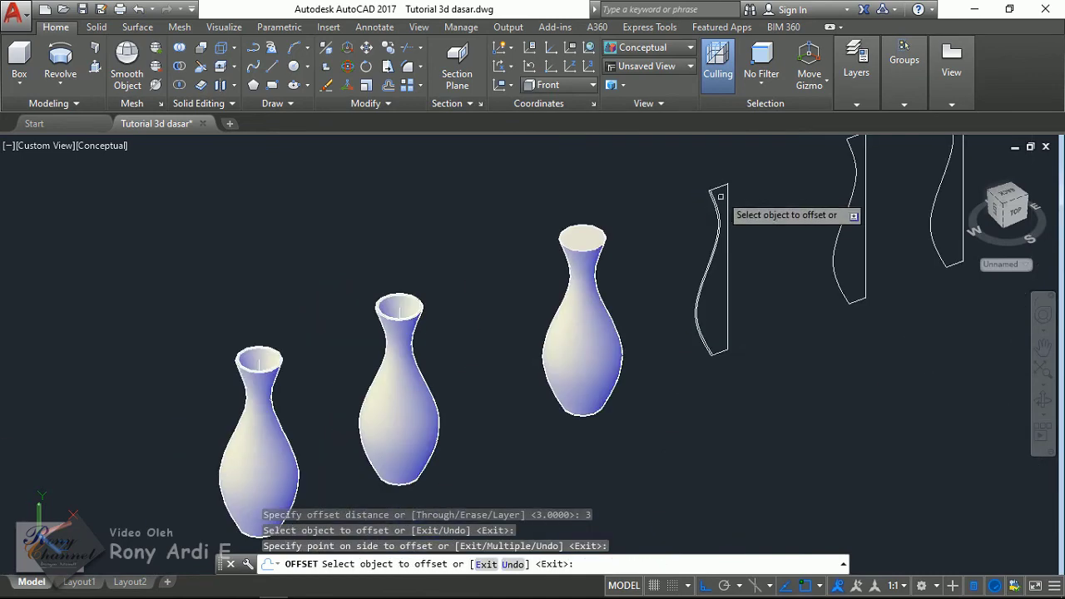
pyautogui.scroll(3, 691, 356)
pyautogui.scroll(4, 666, 345)
pyautogui.press('Escape')
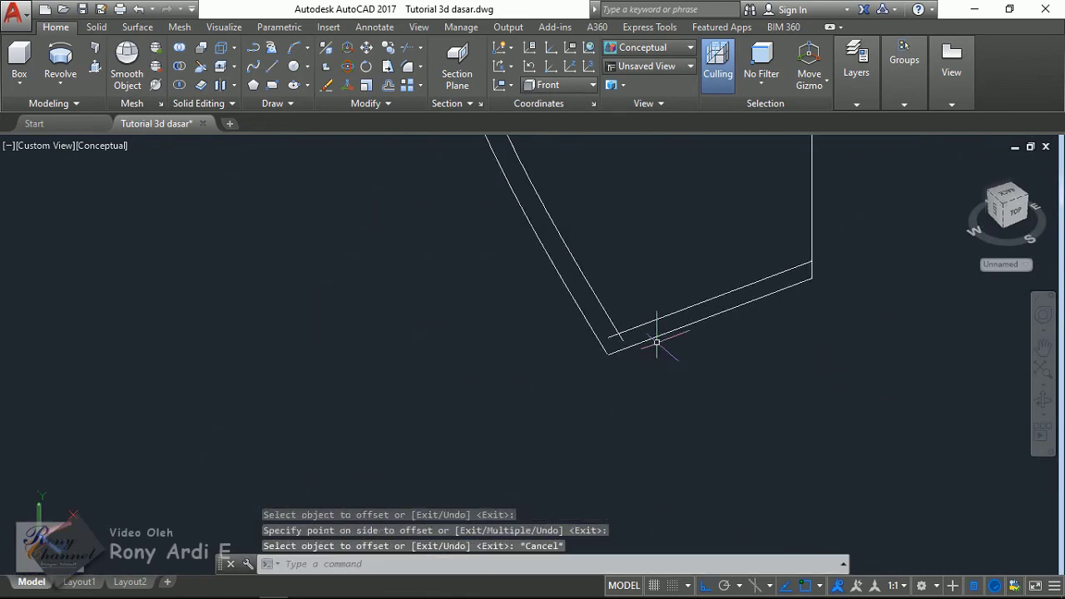
pyautogui.write('tr')
# - Trim the overlapping line ends at both corners of the thick-walled profile
pyautogui.press('Return')
pyautogui.press('Return')
pyautogui.scroll(-2, 649, 348)
pyautogui.click(571, 328)
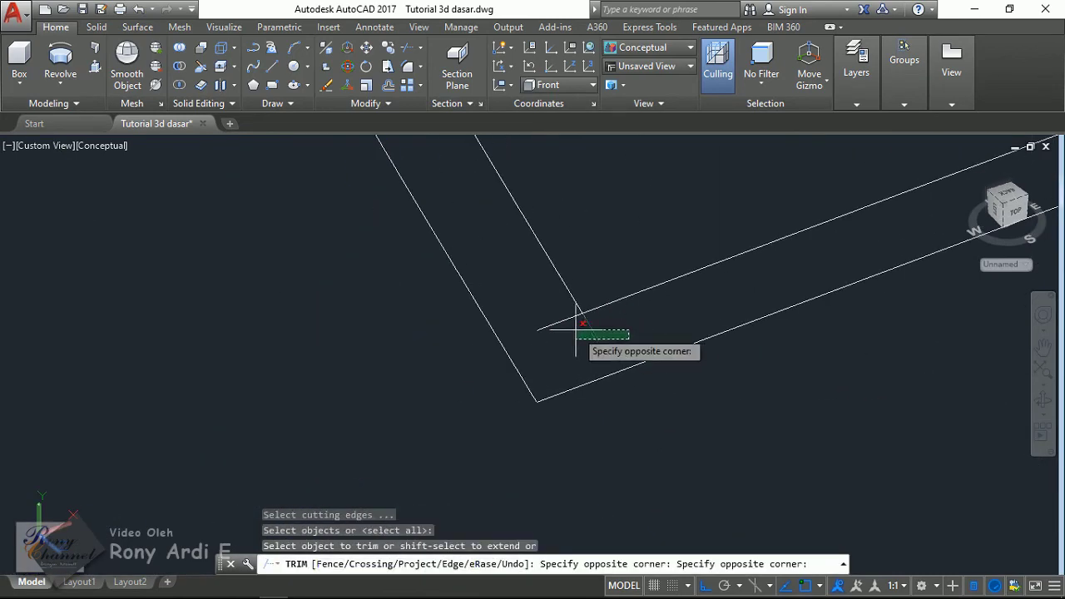
pyautogui.scroll(-4, 555, 439)
pyautogui.scroll(2, 612, 424)
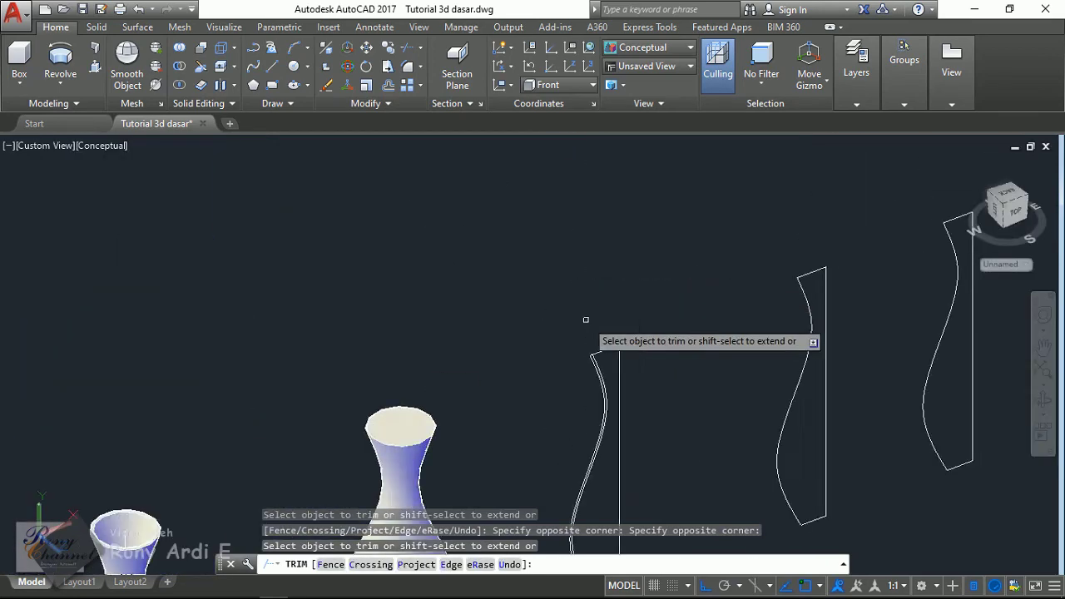
pyautogui.scroll(3, 586, 327)
pyautogui.scroll(-1, 566, 363)
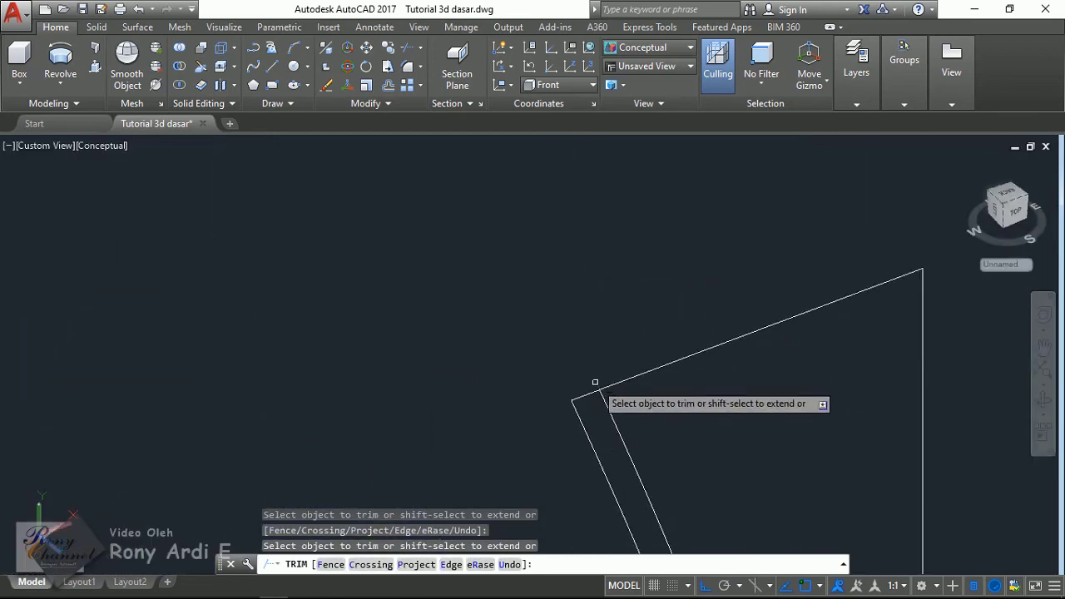
pyautogui.click(696, 361)
pyautogui.click(665, 304)
pyautogui.scroll(-3, 706, 277)
pyautogui.press('Escape')
pyautogui.scroll(3, 704, 268)
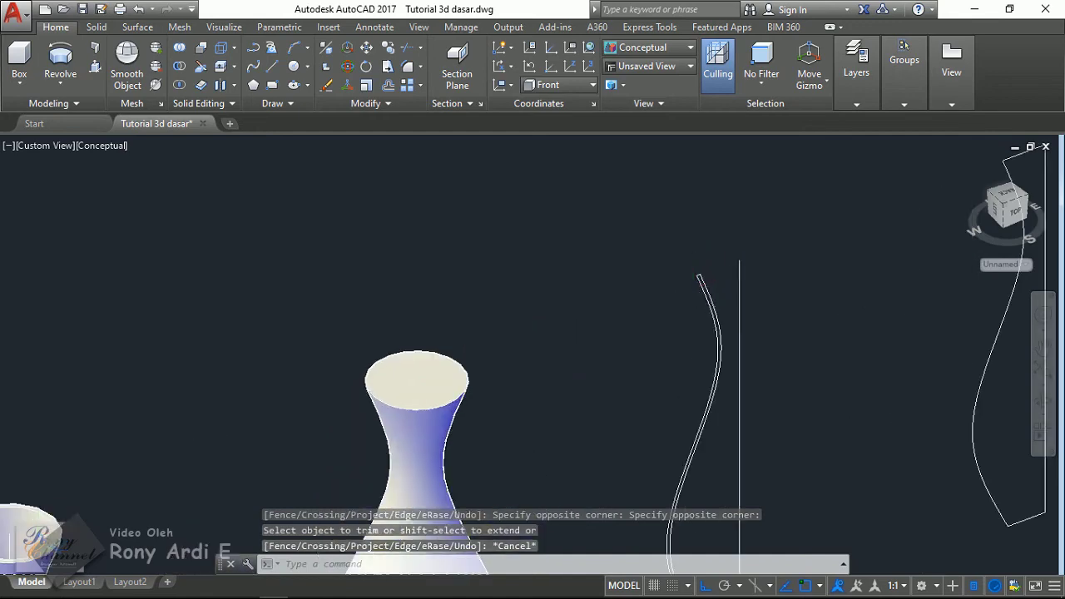
pyautogui.scroll(-1, 704, 269)
pyautogui.scroll(3, 704, 269)
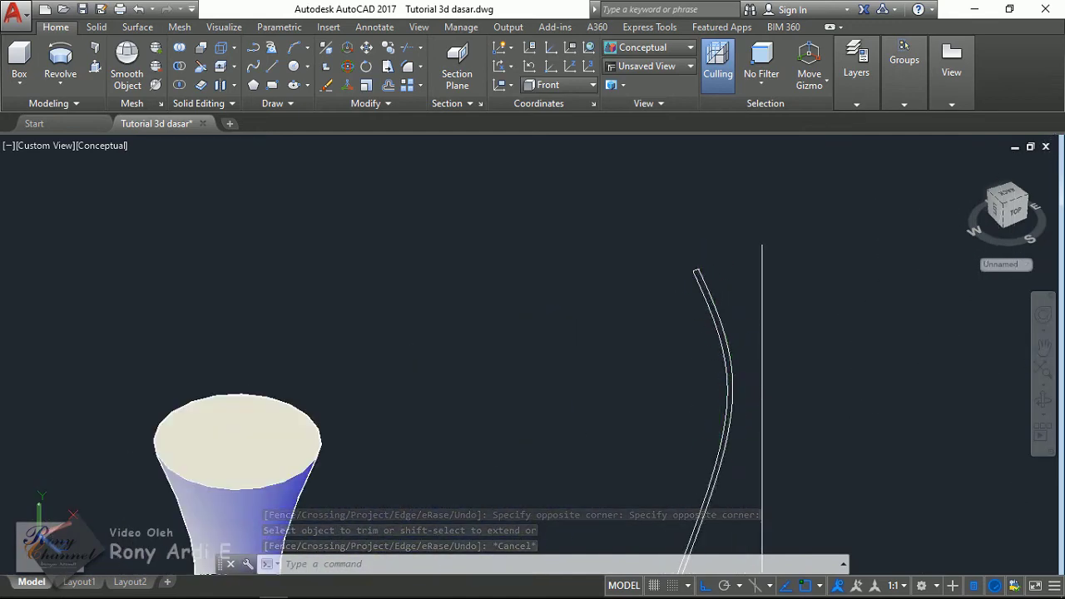
# - Zoom out and pan to frame the three solid vases and the three remaining profiles
pyautogui.moveTo(641, 442); pyautogui.dragTo(637, 148, button='middle')
pyautogui.scroll(-1, 630, 315)
pyautogui.scroll(3, 641, 358)
pyautogui.scroll(2, 654, 388)
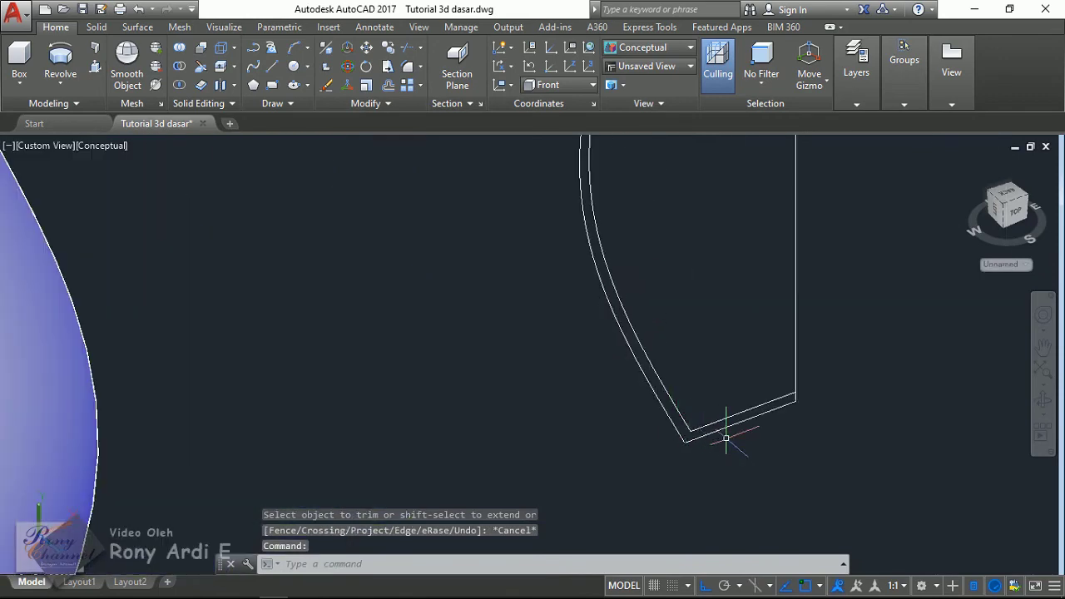
pyautogui.scroll(-5, 785, 424)
pyautogui.scroll(2, 309, 399)
pyautogui.scroll(2, 285, 416)
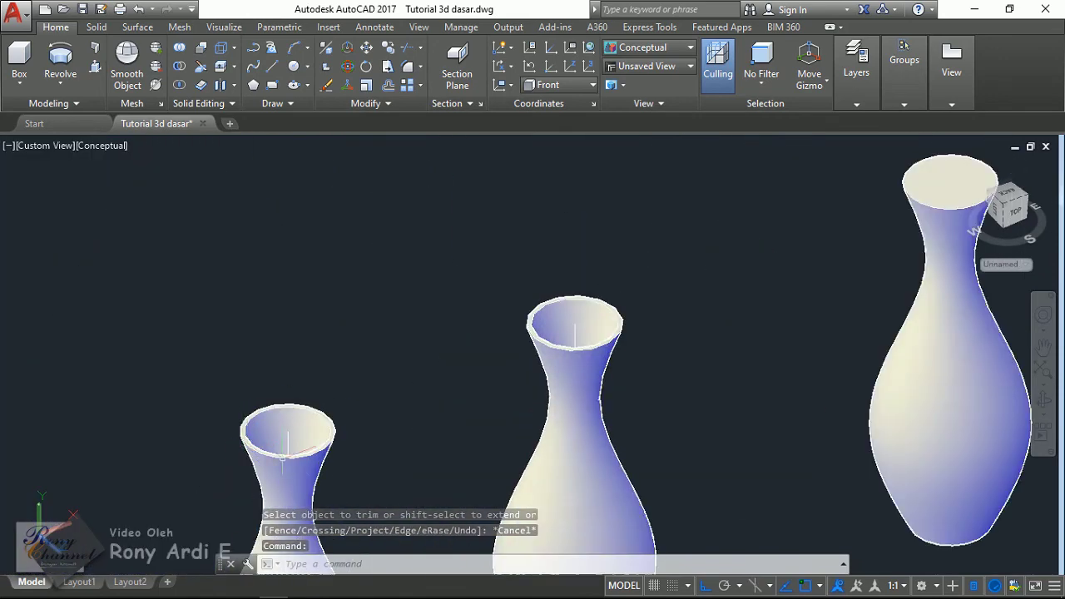
pyautogui.scroll(-2, 281, 423)
pyautogui.moveTo(821, 280); pyautogui.dragTo(459, 354, button='middle')
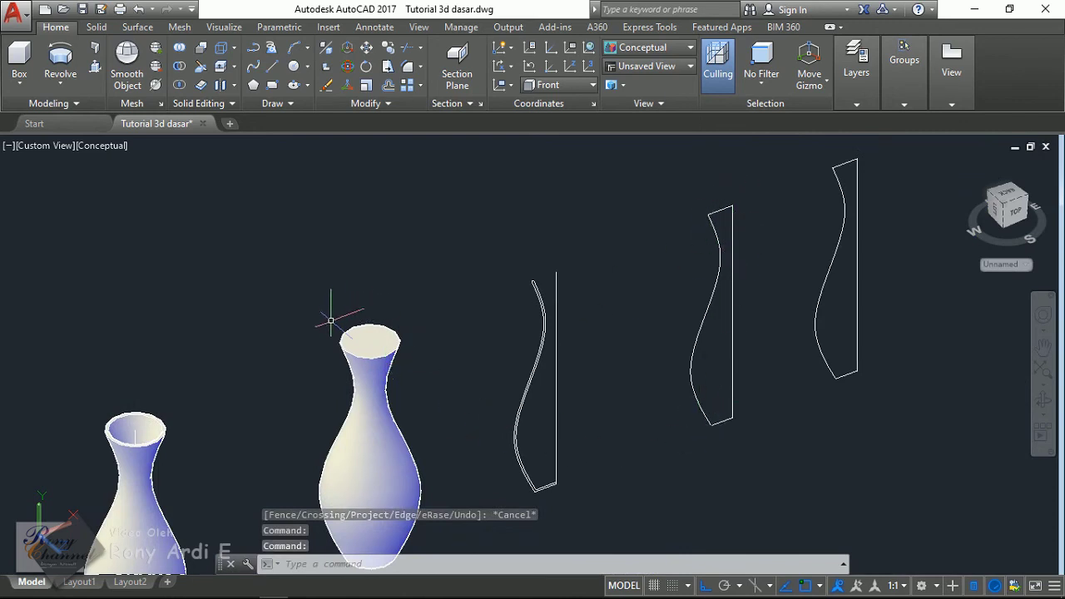
pyautogui.scroll(2, 330, 320)
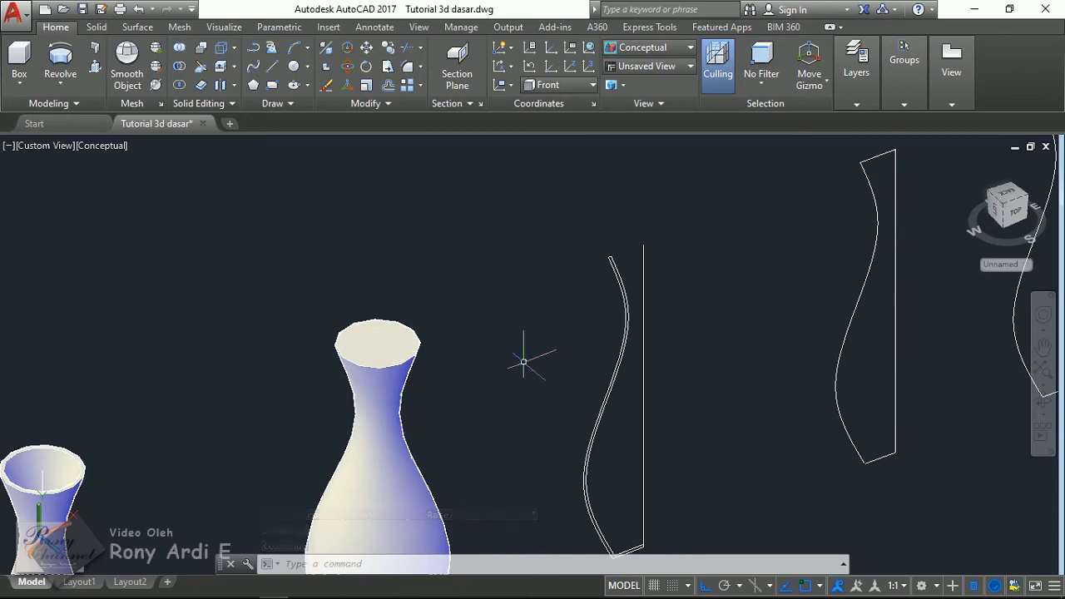
pyautogui.scroll(5, 363, 358)
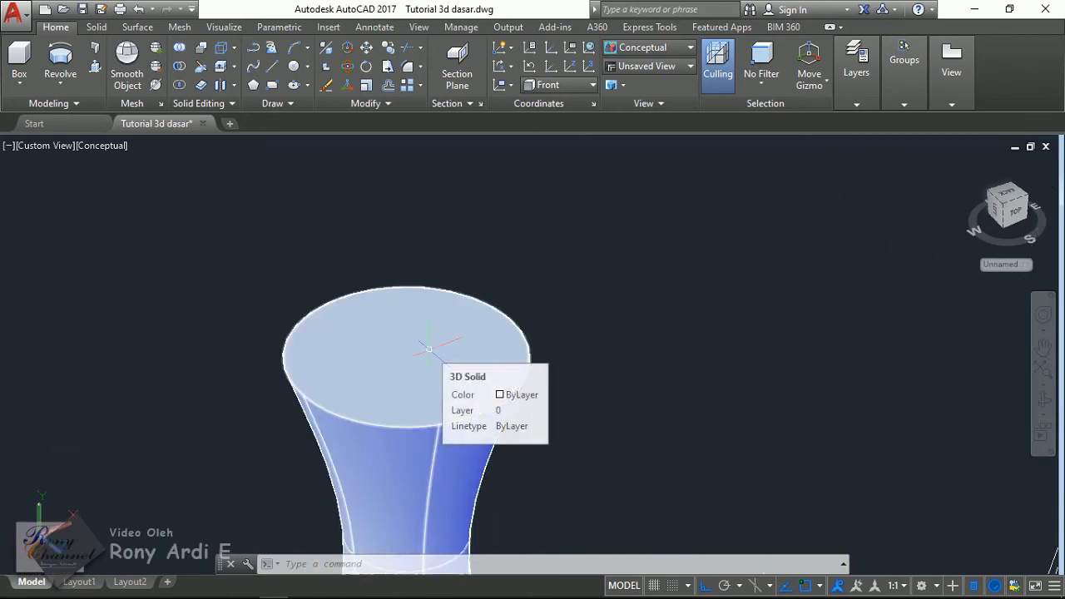
pyautogui.scroll(-2, 184, 260)
pyautogui.scroll(-2, 217, 300)
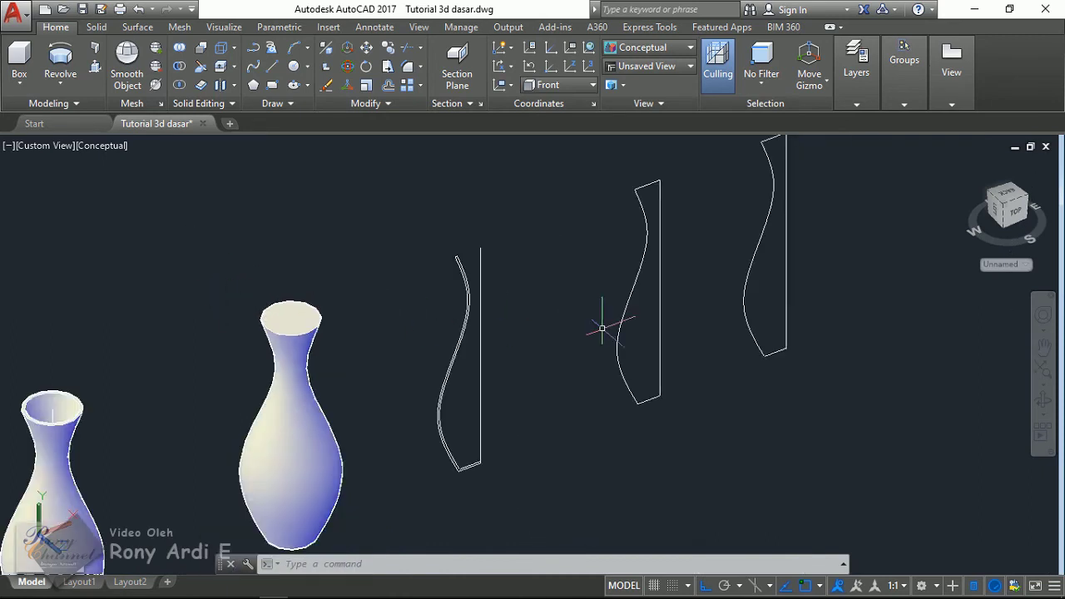
pyautogui.scroll(-2, 602, 326)
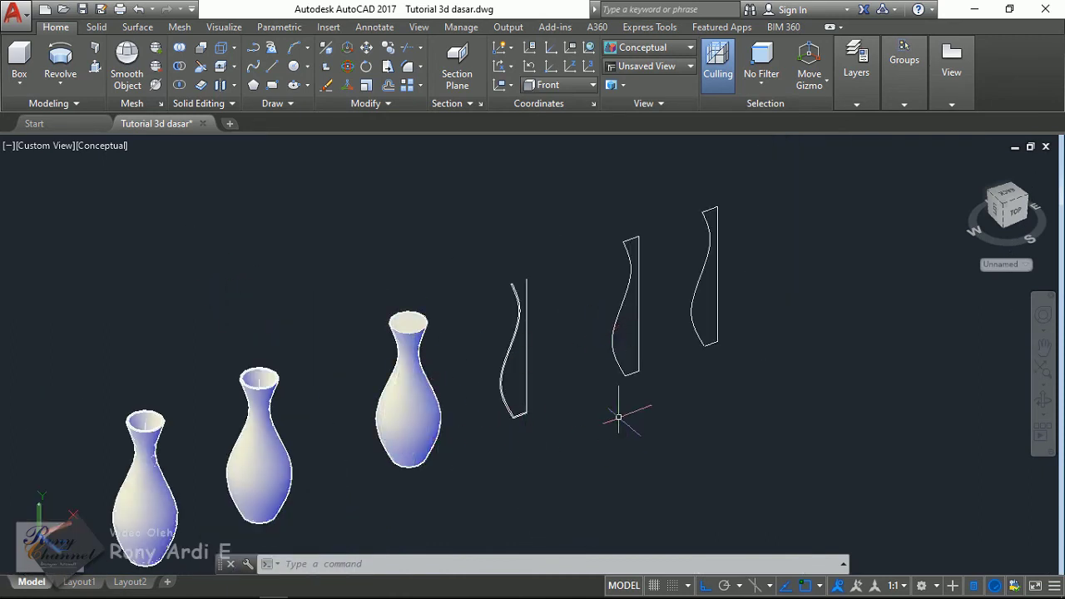
pyautogui.moveTo(405, 297); pyautogui.dragTo(458, 275, button='middle')
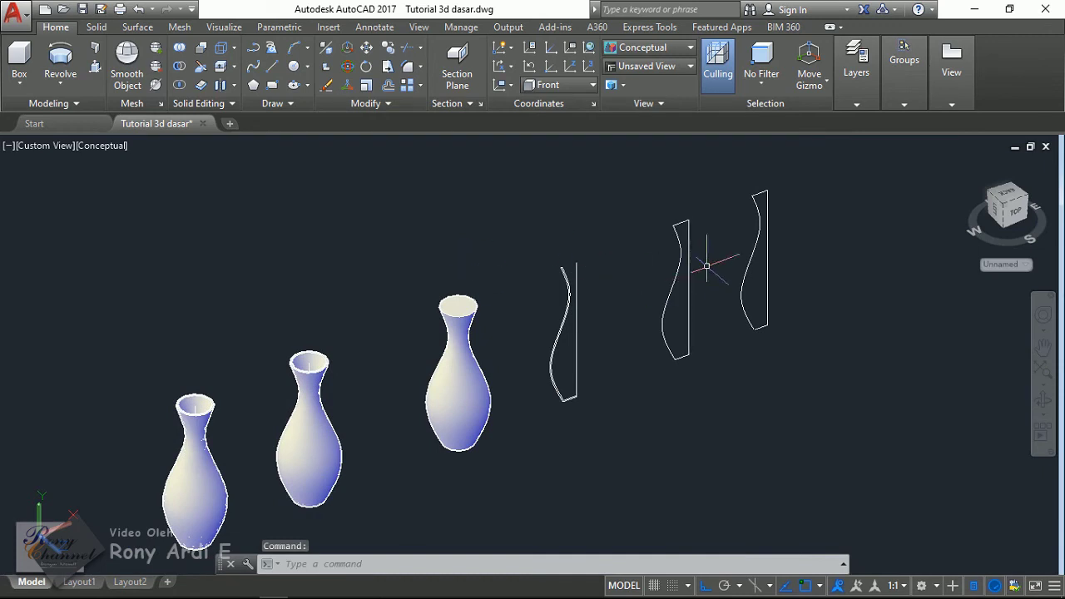
pyautogui.moveTo(706, 263); pyautogui.dragTo(594, 296, button='middle')
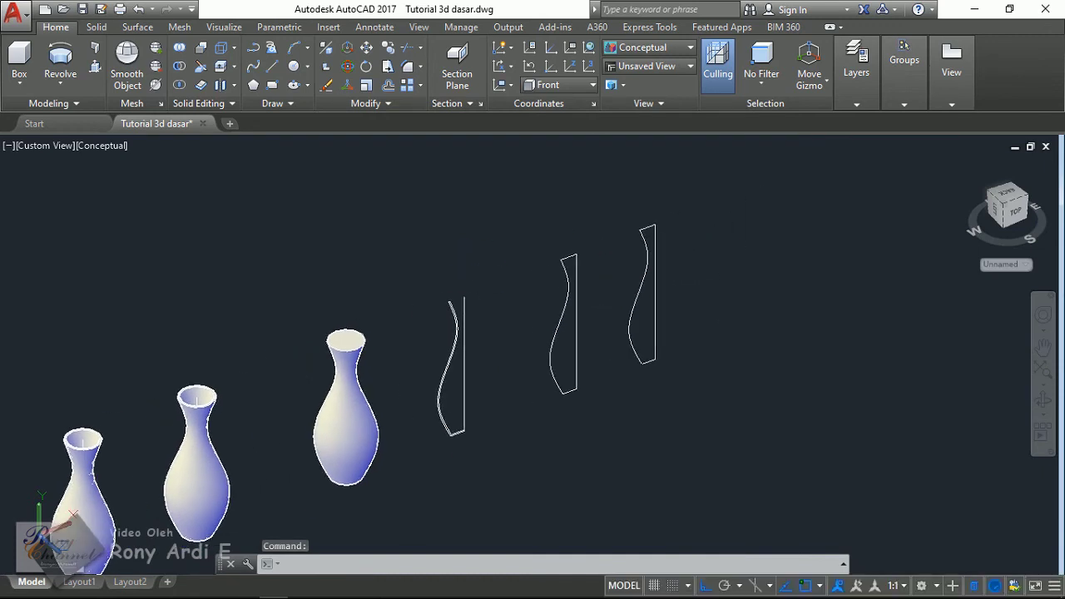
# - Start Surface Revolve and select the middle vase profile's curves
pyautogui.click(137, 28)
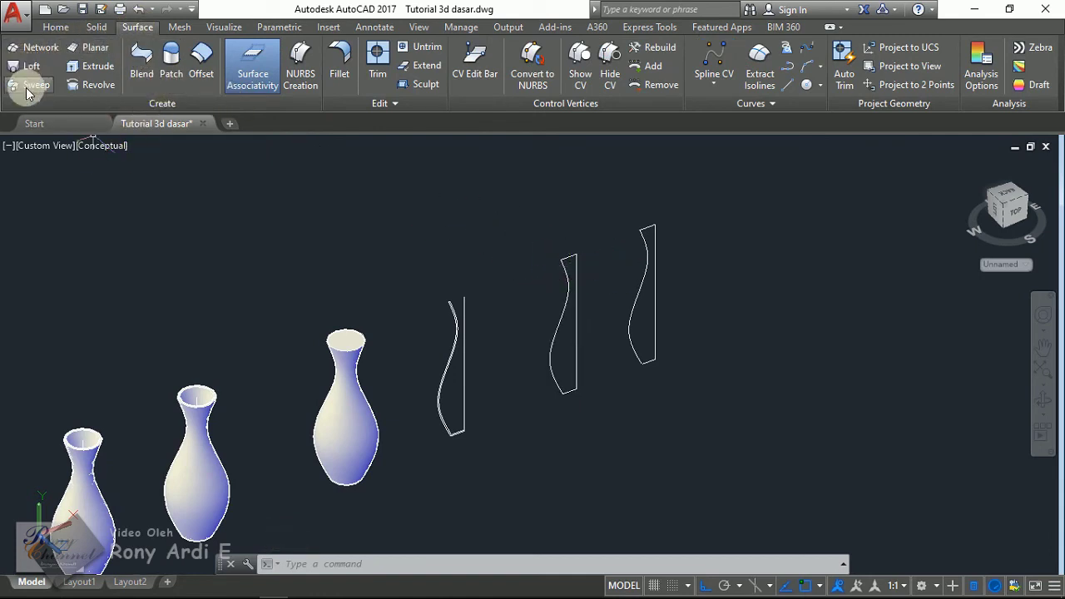
pyautogui.click(91, 84)
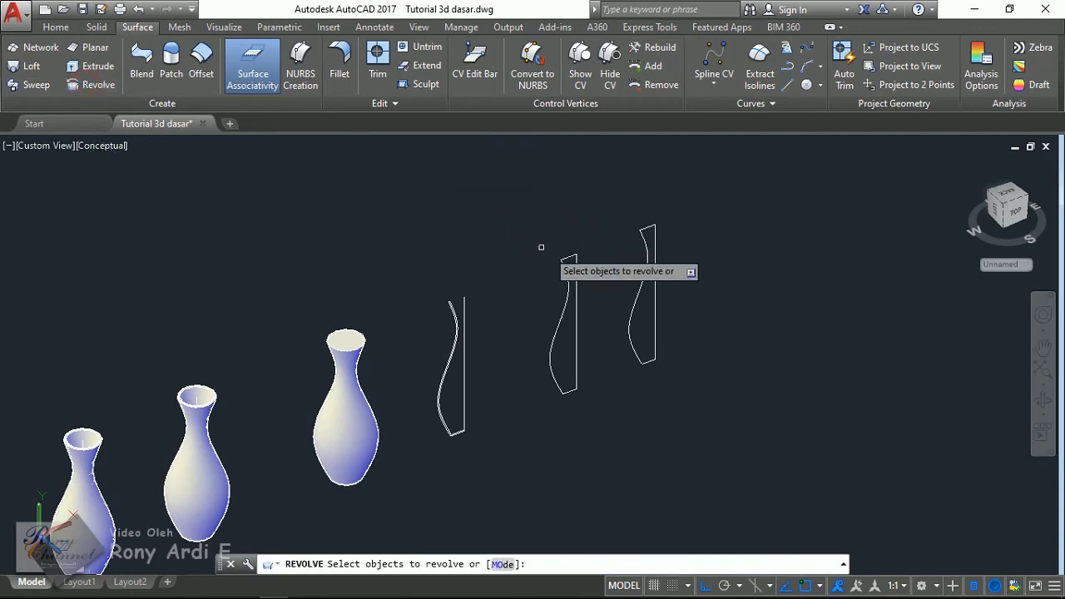
pyautogui.scroll(3, 545, 250)
pyautogui.click(551, 272)
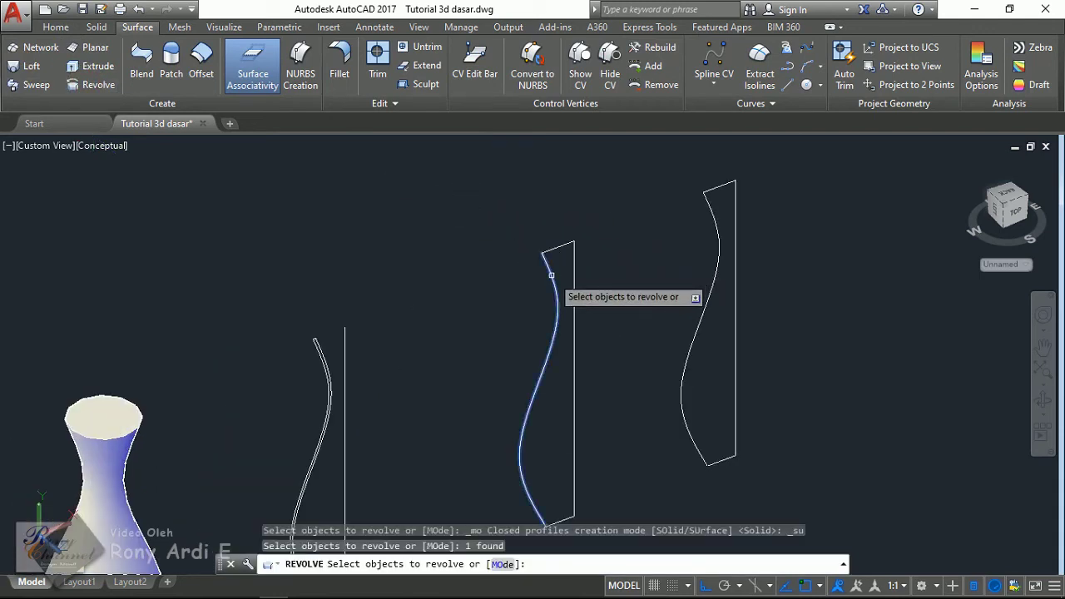
pyautogui.scroll(-2, 552, 247)
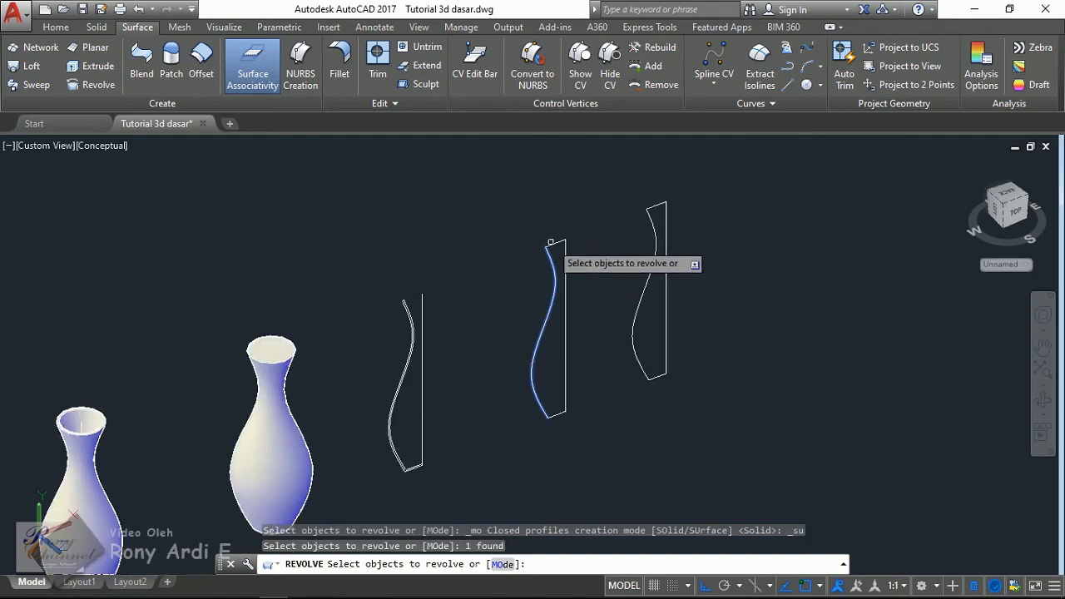
pyautogui.scroll(1, 543, 401)
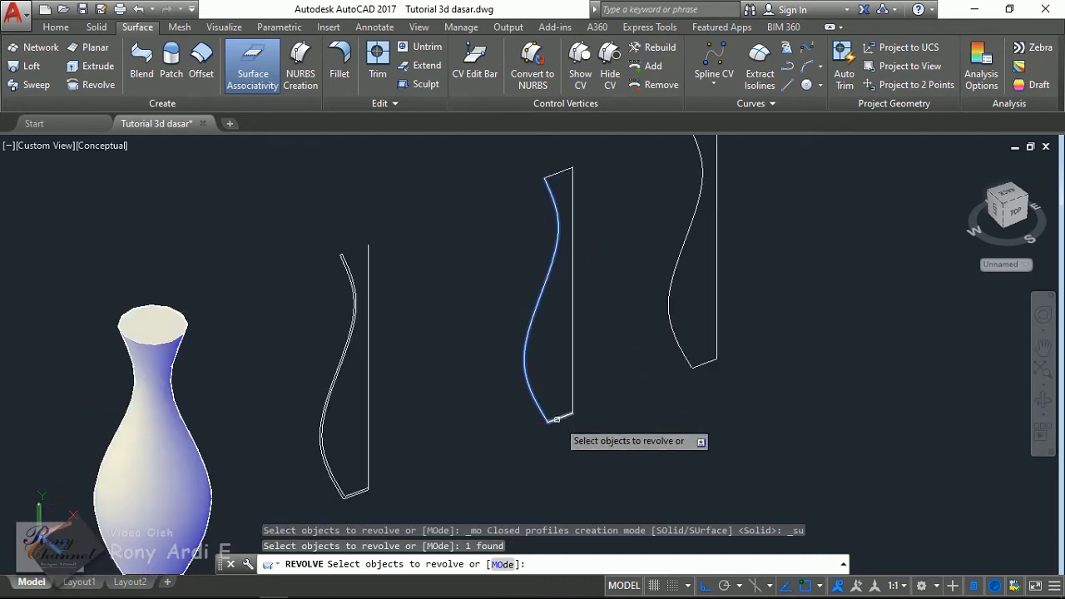
pyautogui.click(552, 417)
pyautogui.press('Return')
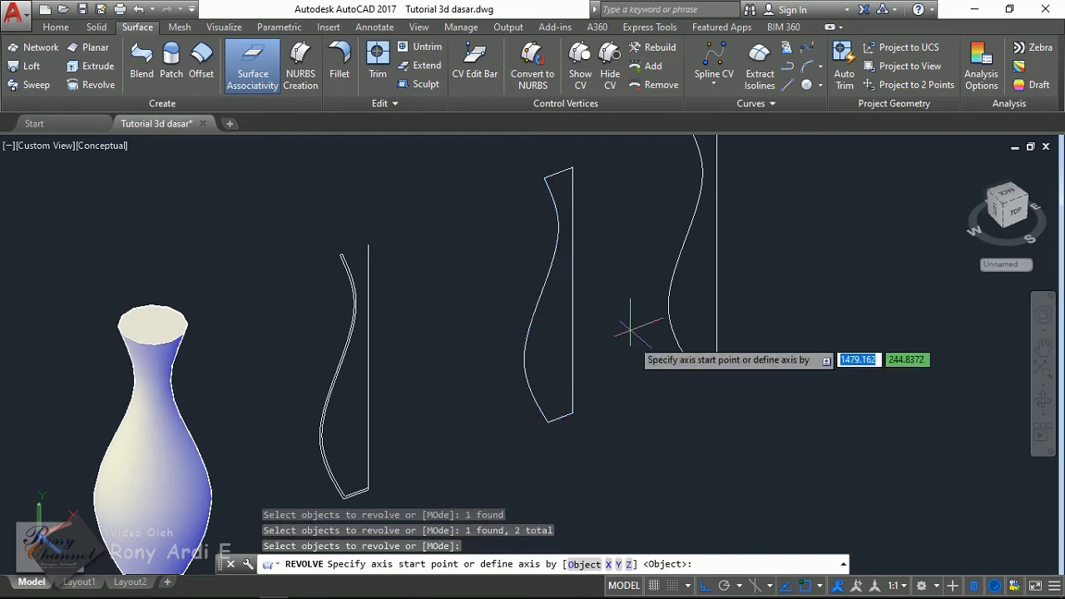
# - Revolve the profile a full 360° about its straight edge, top to bottom
pyautogui.click(573, 167)
pyautogui.click(573, 414)
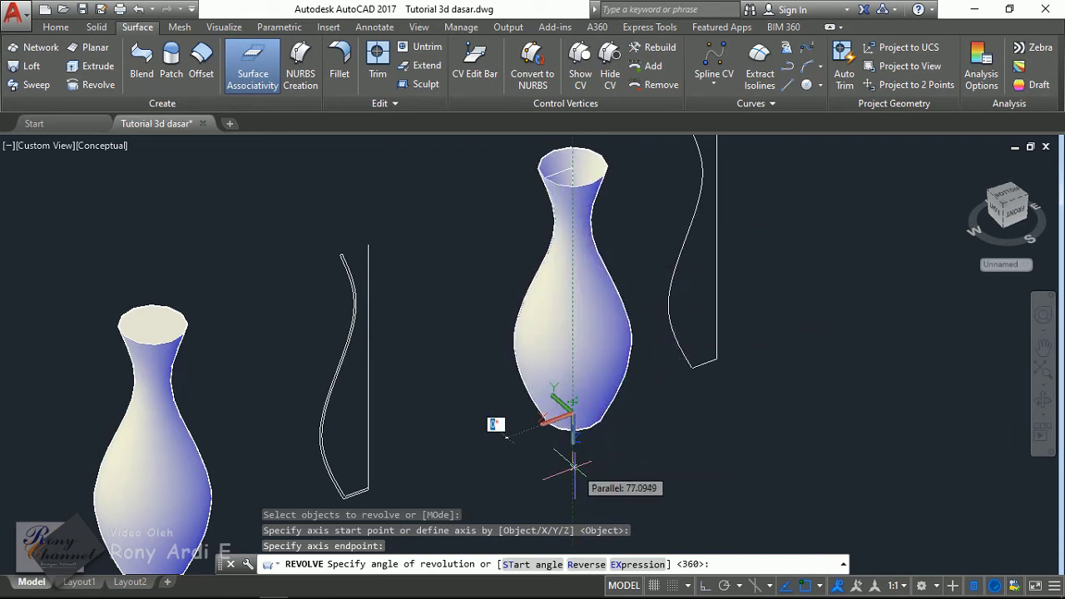
pyautogui.write('3')
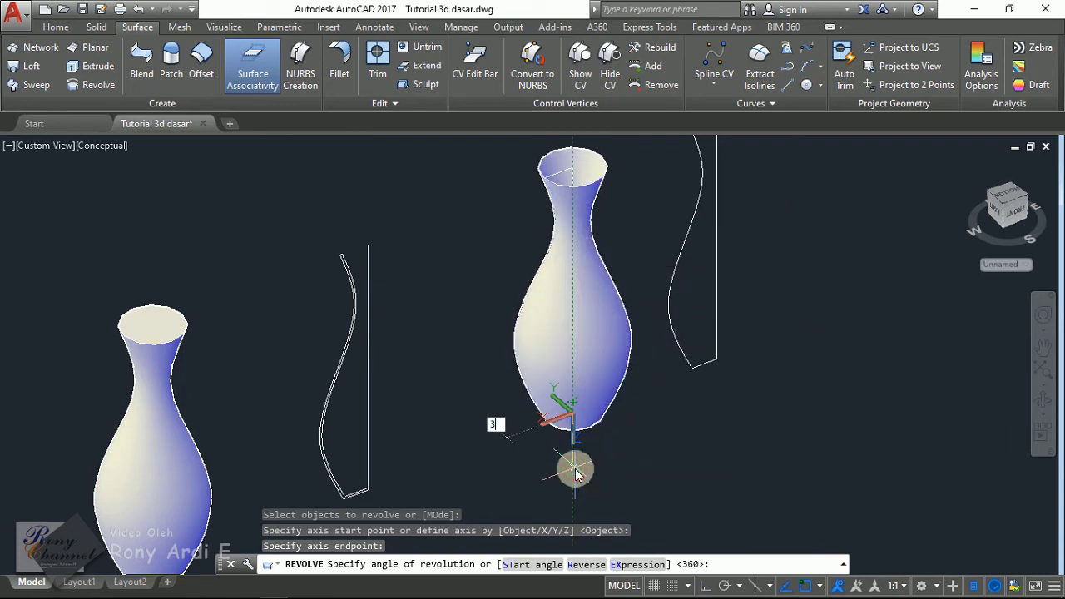
pyautogui.write('0')
pyautogui.press('BackSpace')
pyautogui.click(576, 473)
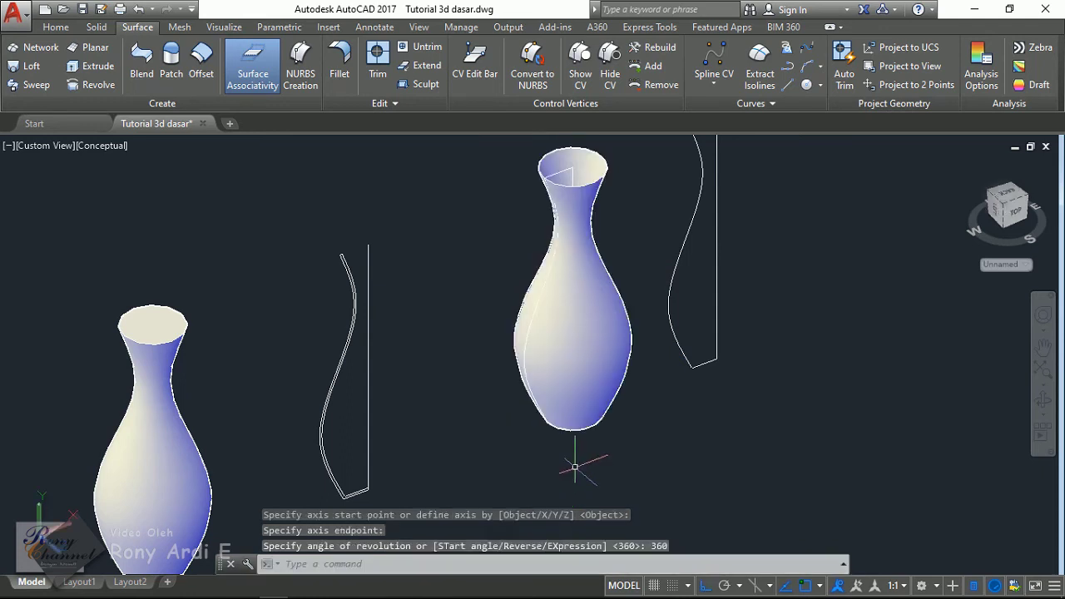
pyautogui.scroll(3, 545, 328)
pyautogui.scroll(3, 499, 283)
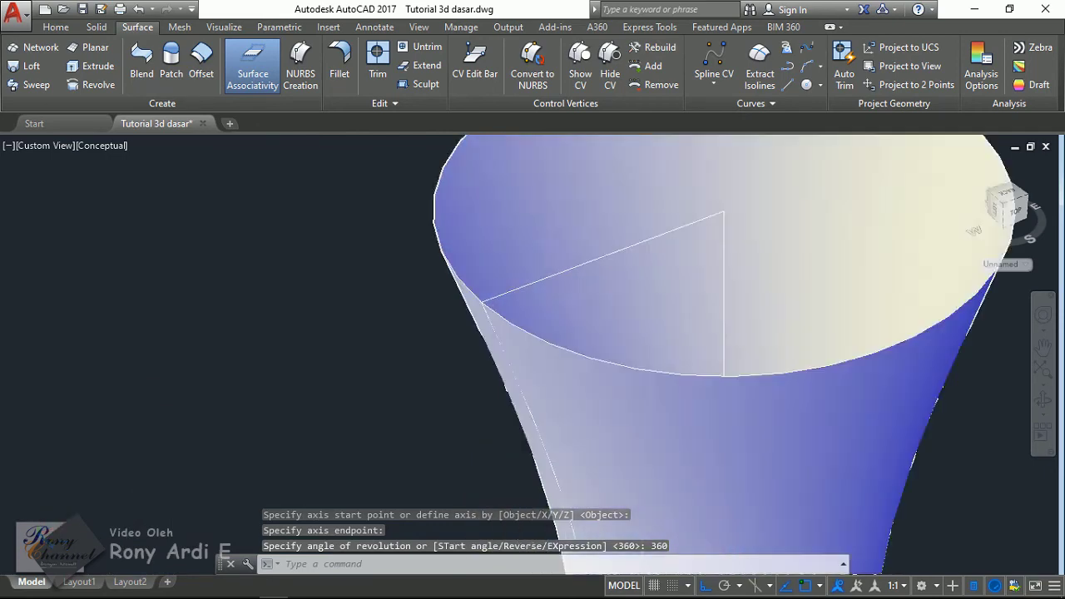
pyautogui.scroll(3, 452, 249)
pyautogui.scroll(-3, 417, 341)
pyautogui.scroll(-2, 516, 275)
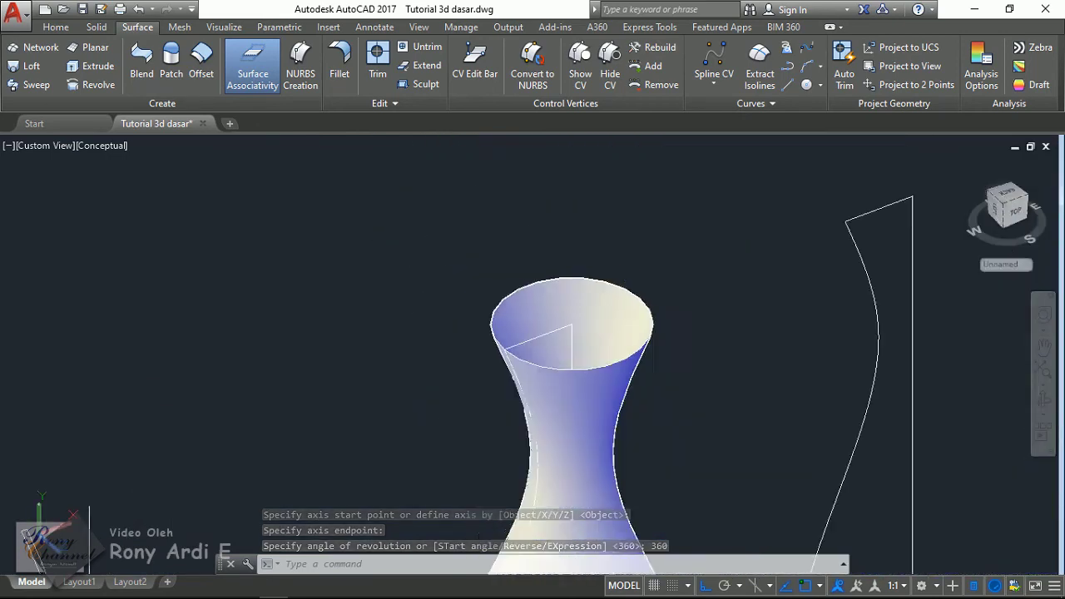
pyautogui.scroll(-2, 632, 233)
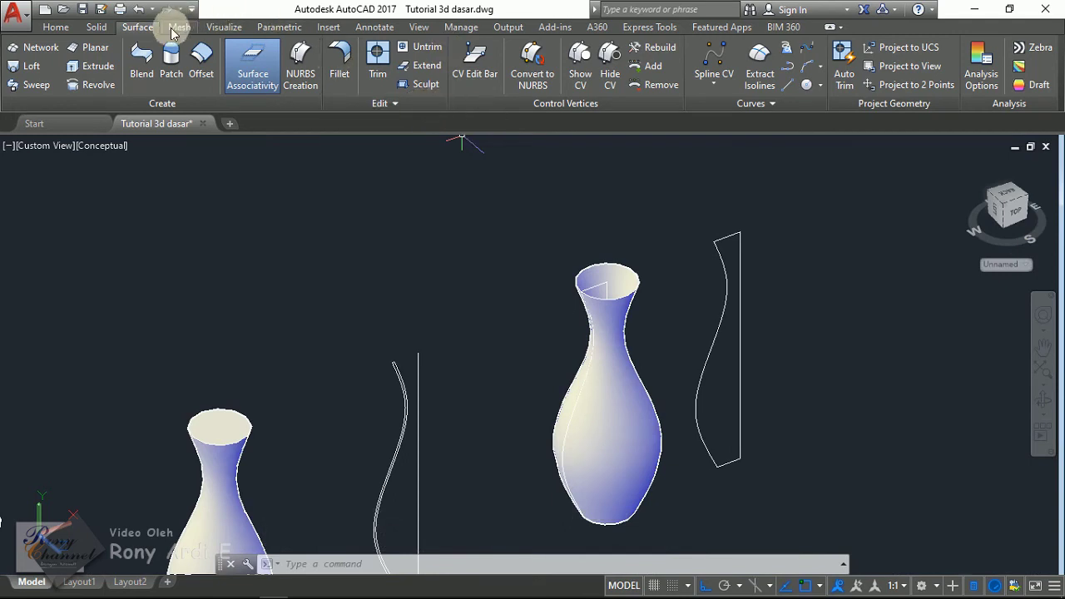
pyautogui.click(93, 27)
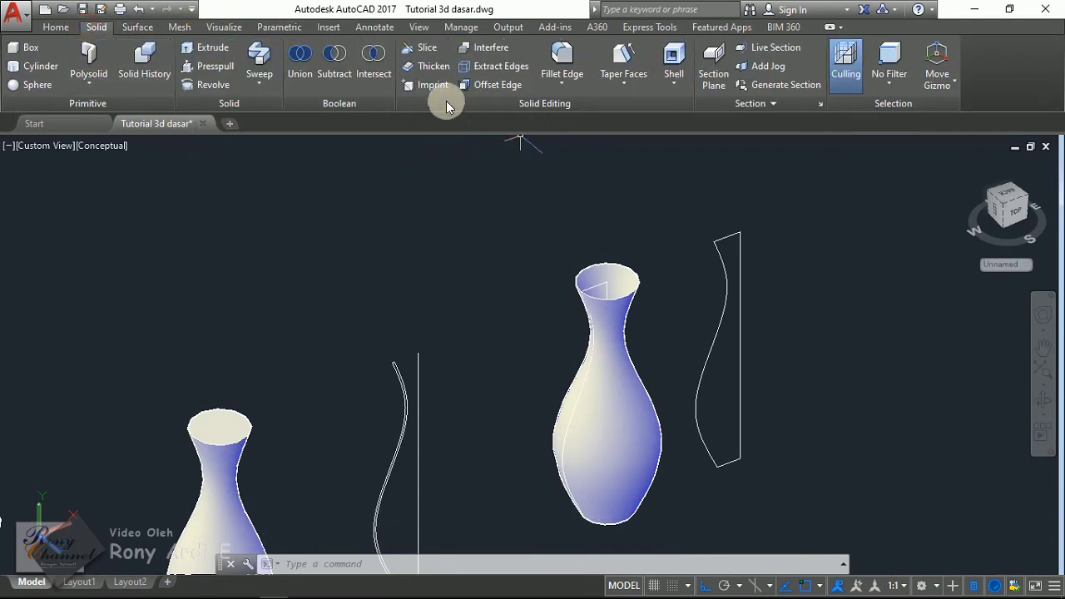
pyautogui.click(435, 76)
pyautogui.scroll(4, 595, 266)
pyautogui.scroll(2, 616, 312)
pyautogui.click(616, 312)
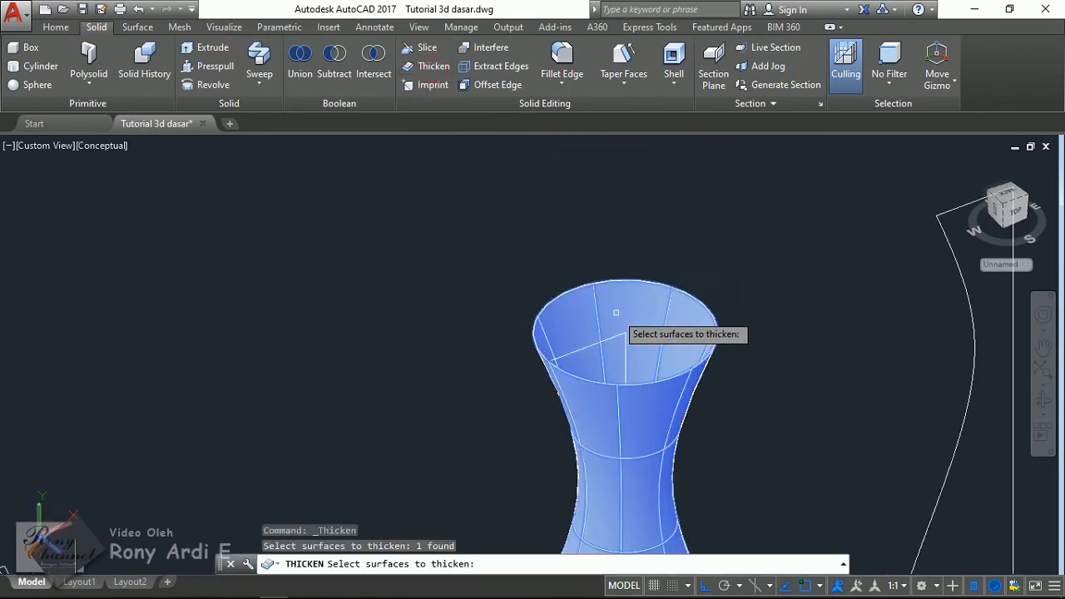
pyautogui.press('Return')
pyautogui.write('3')
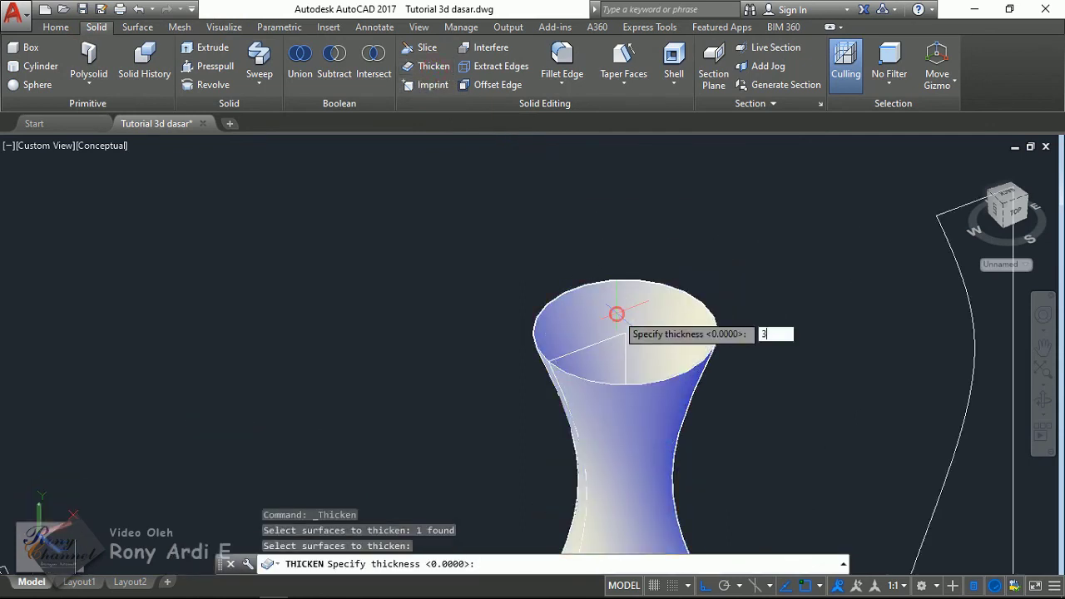
pyautogui.press('Return')
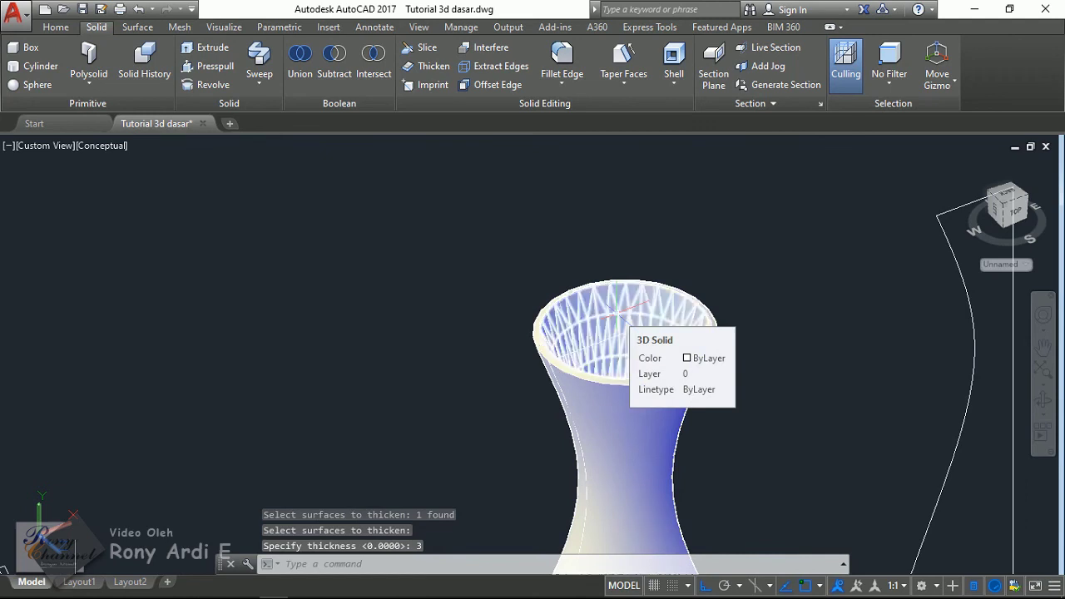
pyautogui.hotkey('ctrl', 'z')
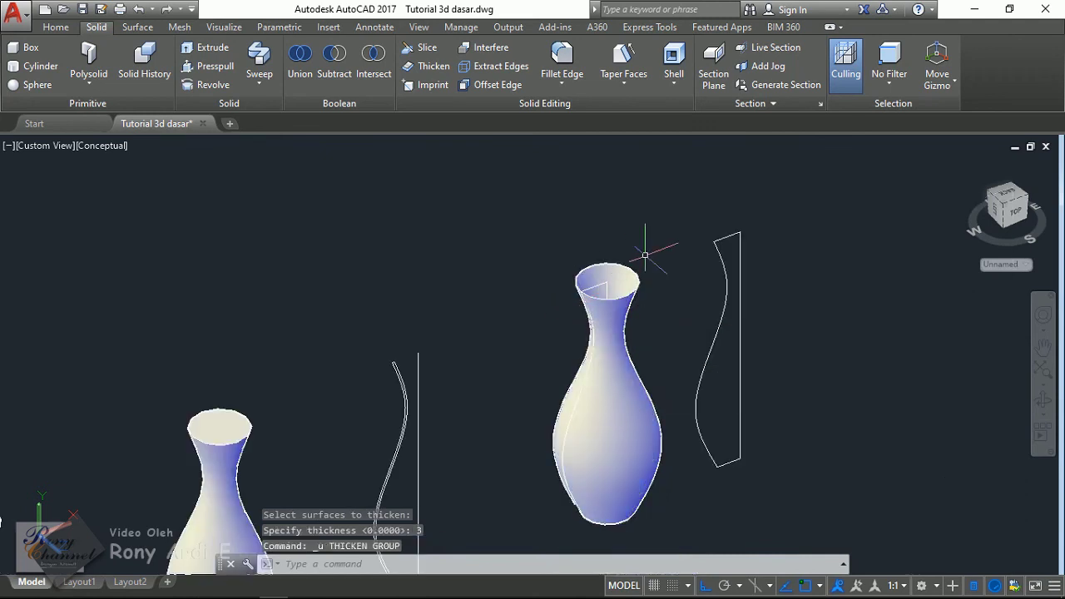
pyautogui.scroll(-4, 703, 227)
pyautogui.scroll(2, 506, 356)
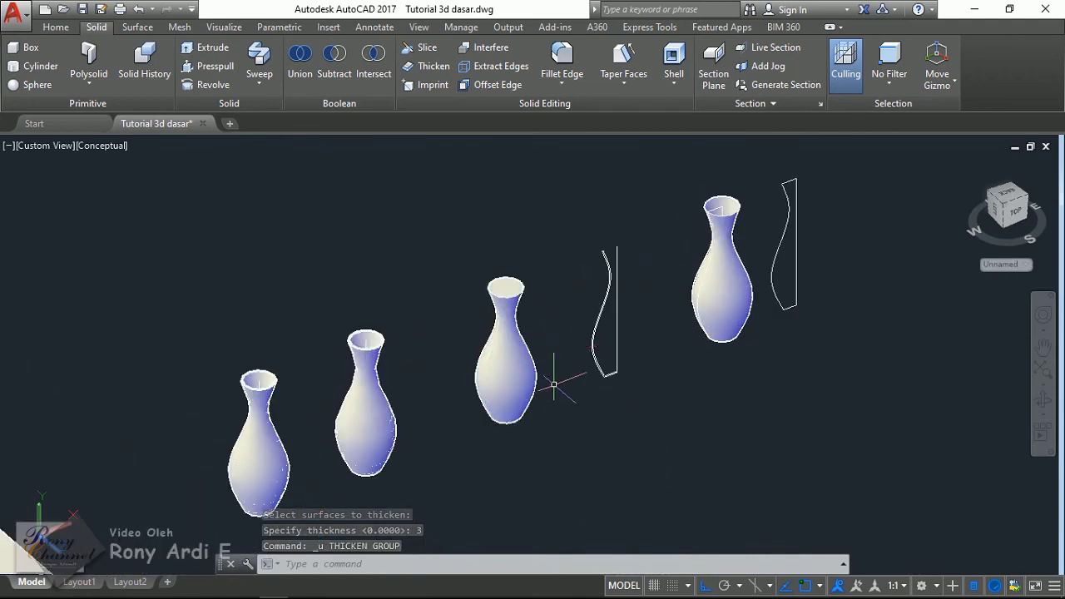
pyautogui.scroll(2, 269, 383)
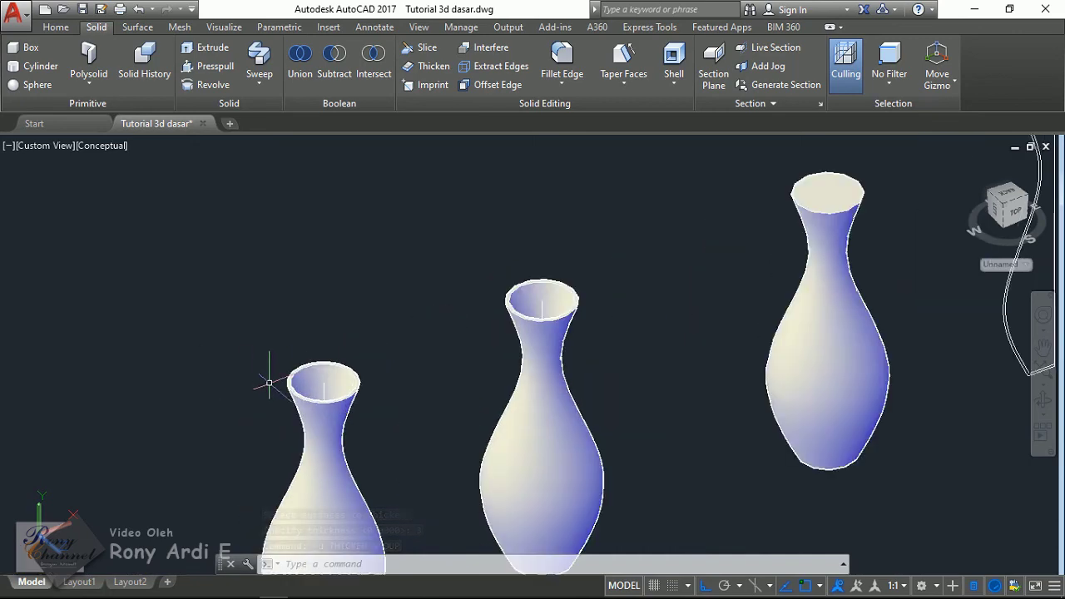
pyautogui.scroll(-2, 275, 391)
pyautogui.scroll(-2, 275, 391)
pyautogui.scroll(5, 642, 238)
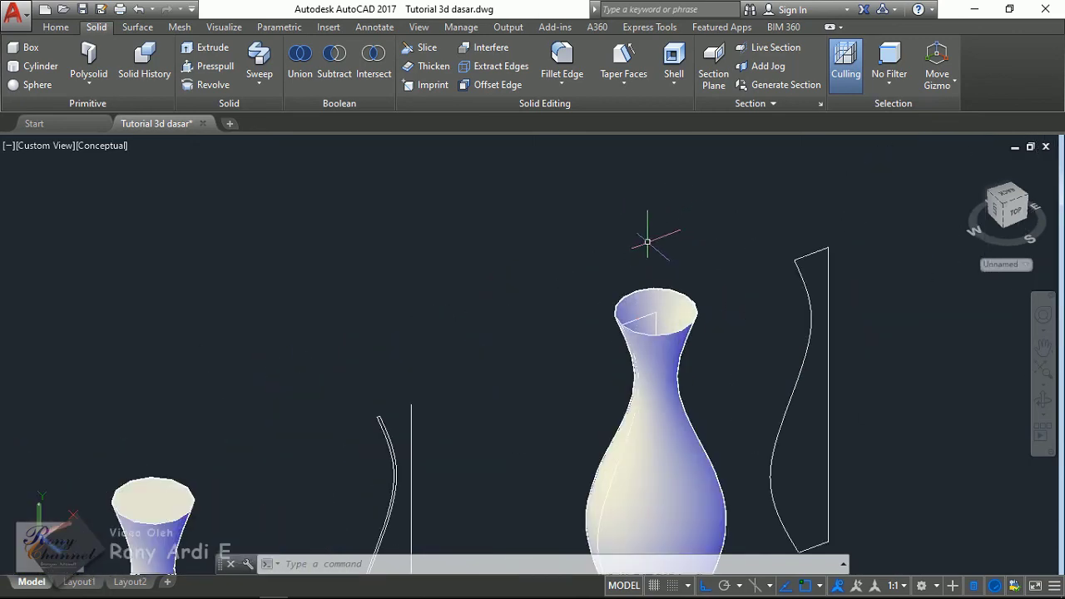
pyautogui.click(650, 299)
pyautogui.scroll(1, 654, 250)
pyautogui.scroll(1, 654, 250)
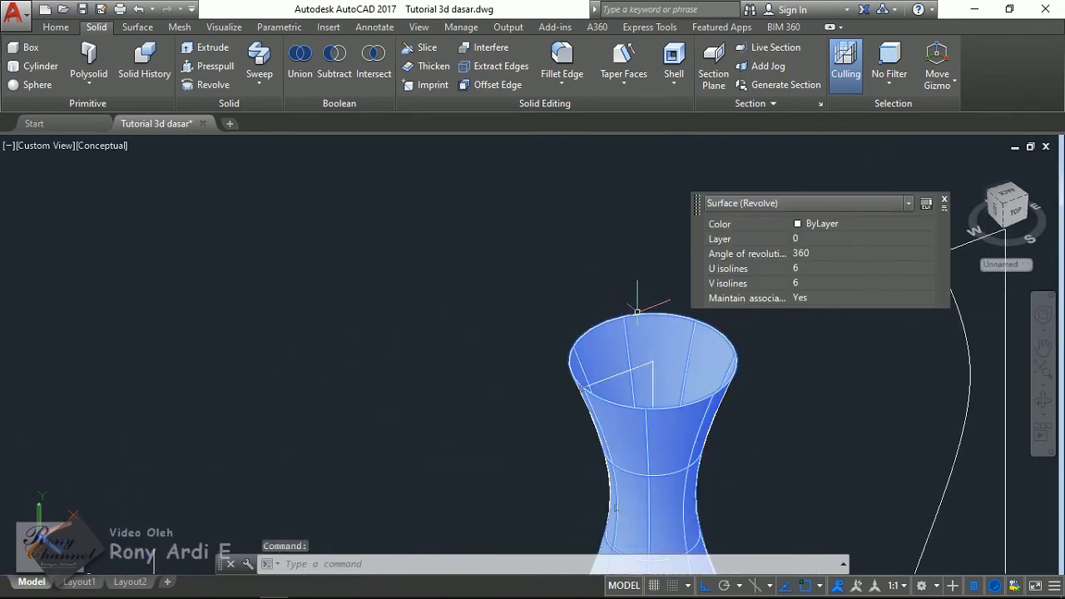
pyautogui.scroll(-3, 600, 290)
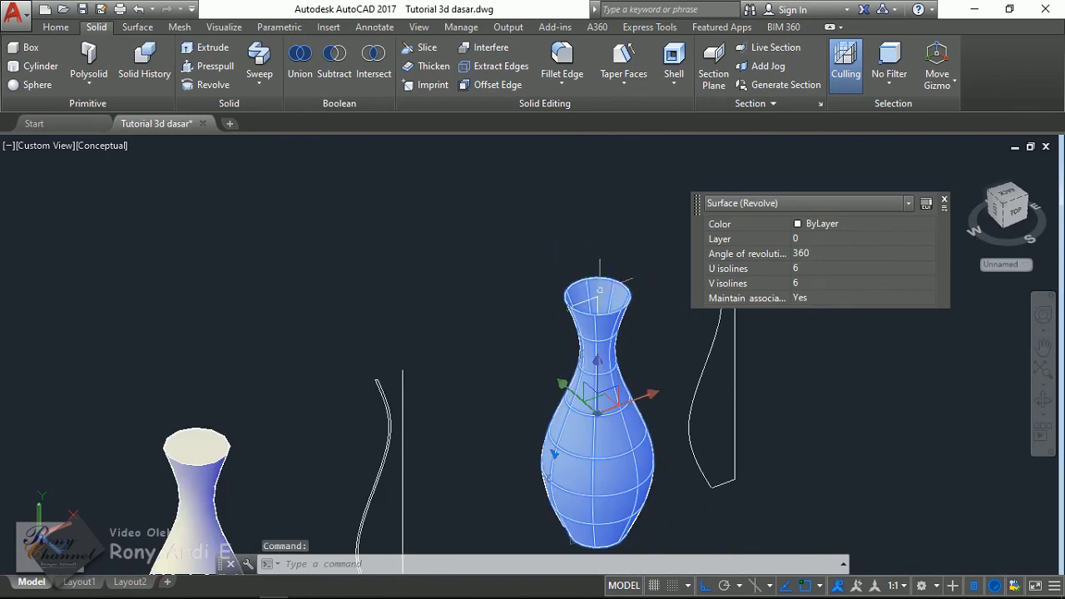
pyautogui.click(556, 452)
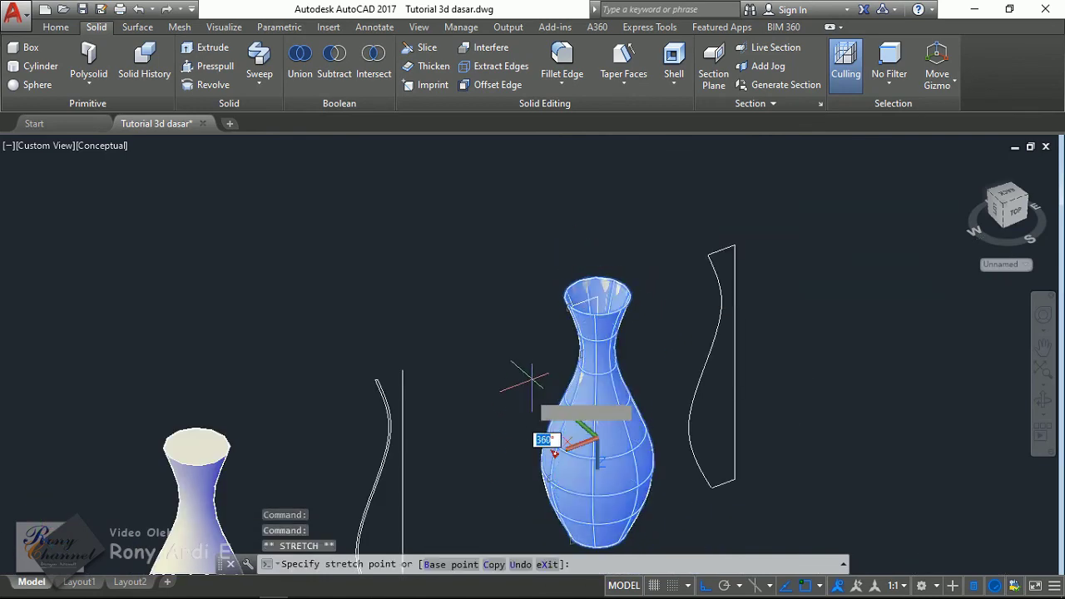
pyautogui.scroll(-3, 545, 412)
pyautogui.press('Escape')
pyautogui.scroll(3, 574, 383)
pyautogui.scroll(2, 640, 266)
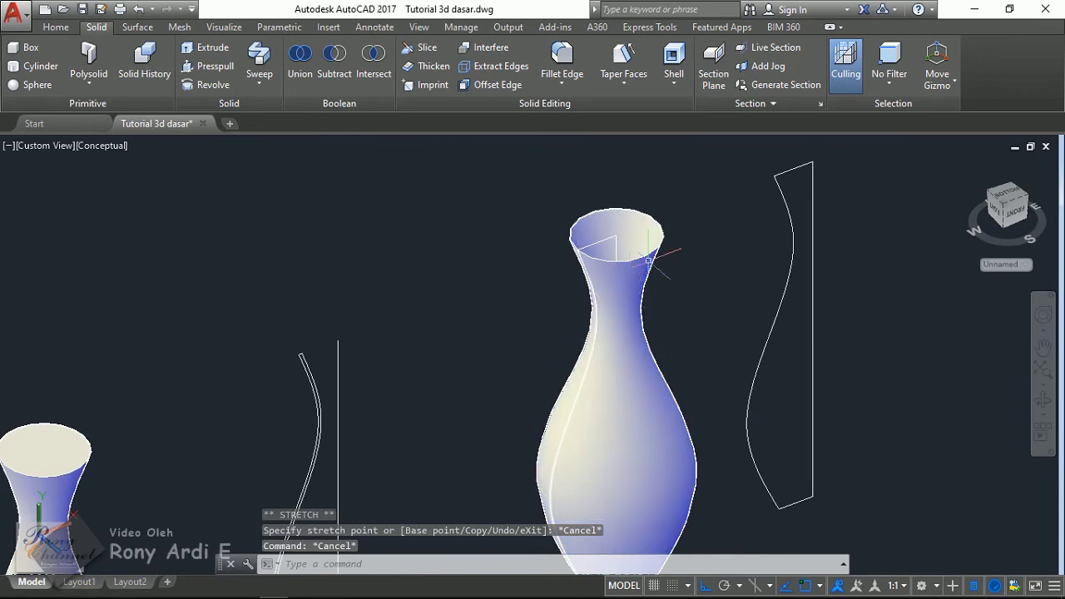
pyautogui.scroll(-3, 693, 256)
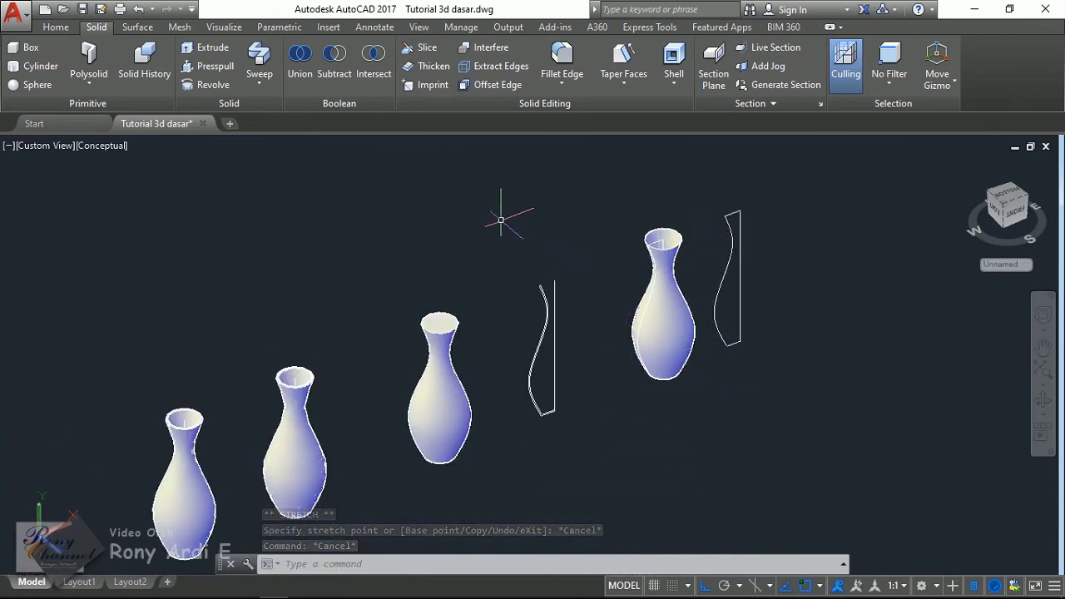
pyautogui.scroll(3, 150, 466)
pyautogui.scroll(-3, 366, 425)
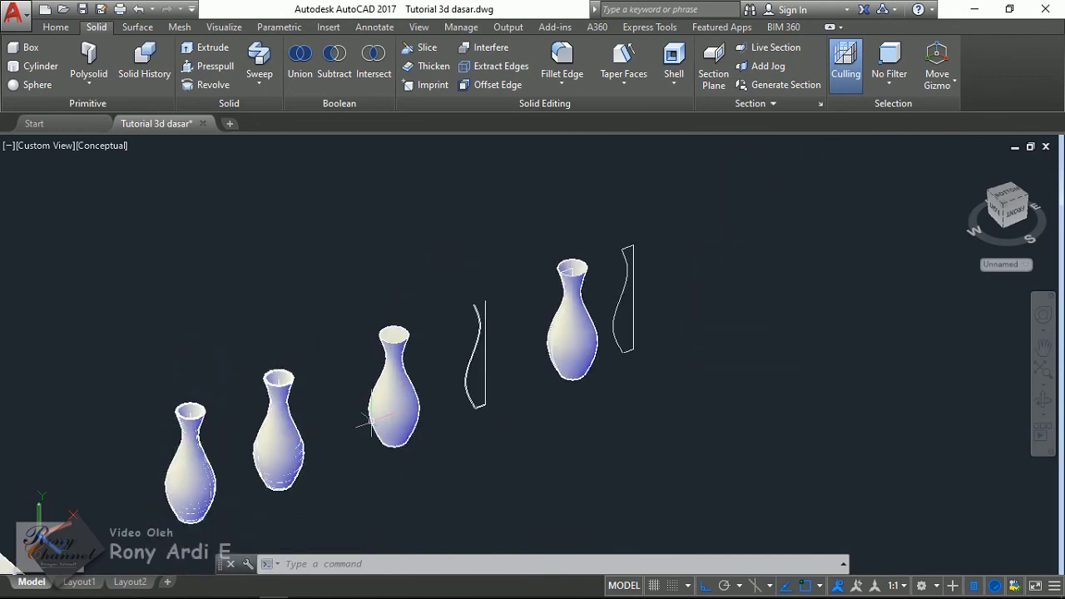
pyautogui.scroll(3, 574, 266)
# - Stretch the last vase's rim grip outward into a wide flare, dropping surface associativity
pyautogui.scroll(2, 591, 250)
pyautogui.click(595, 254)
pyautogui.scroll(2, 557, 245)
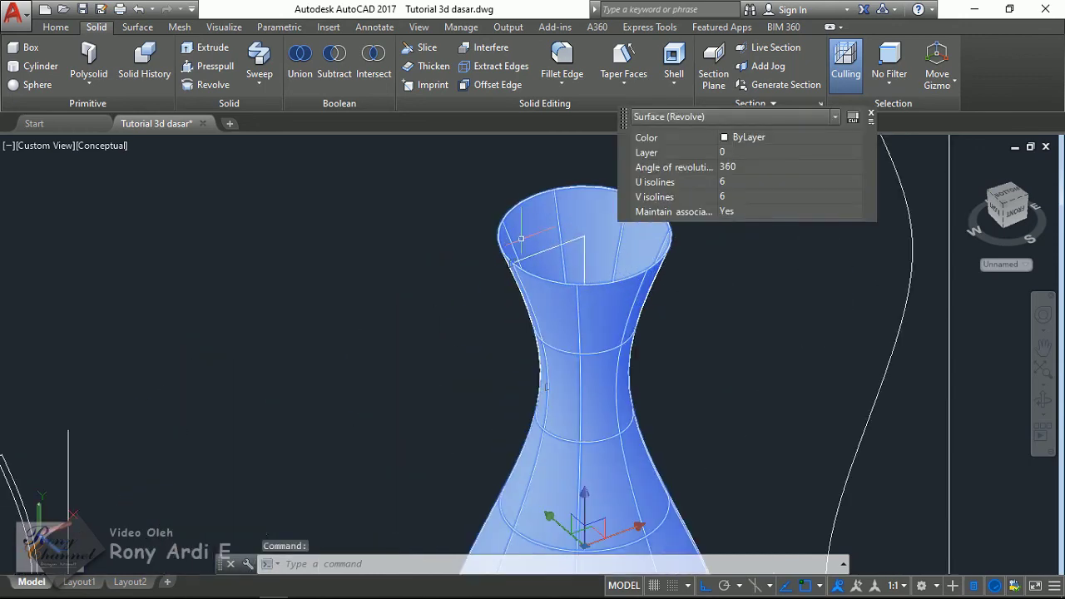
pyautogui.click(505, 262)
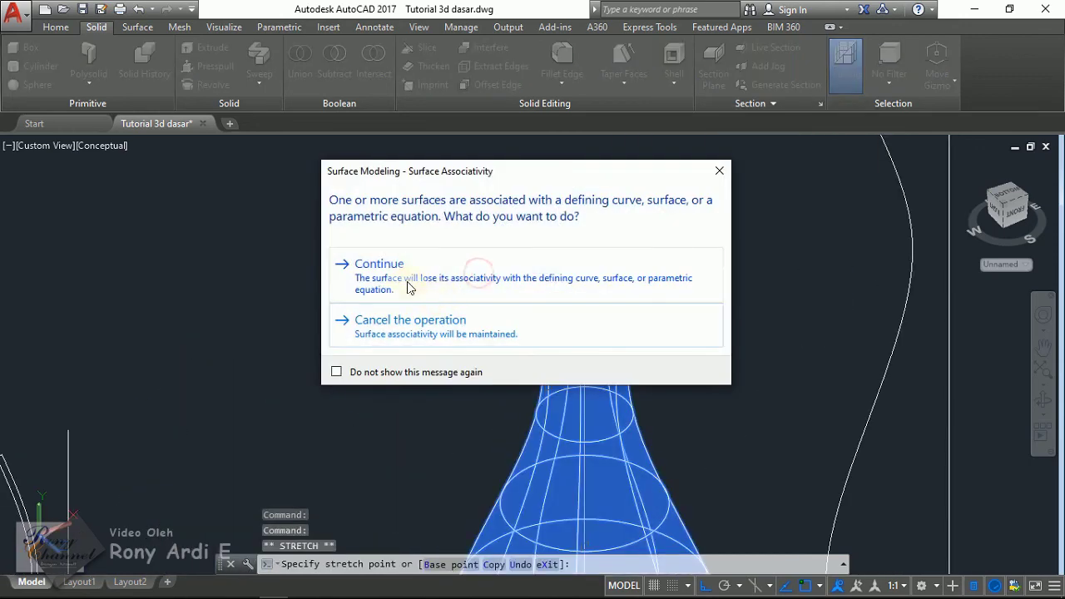
pyautogui.click(397, 277)
pyautogui.click(393, 278)
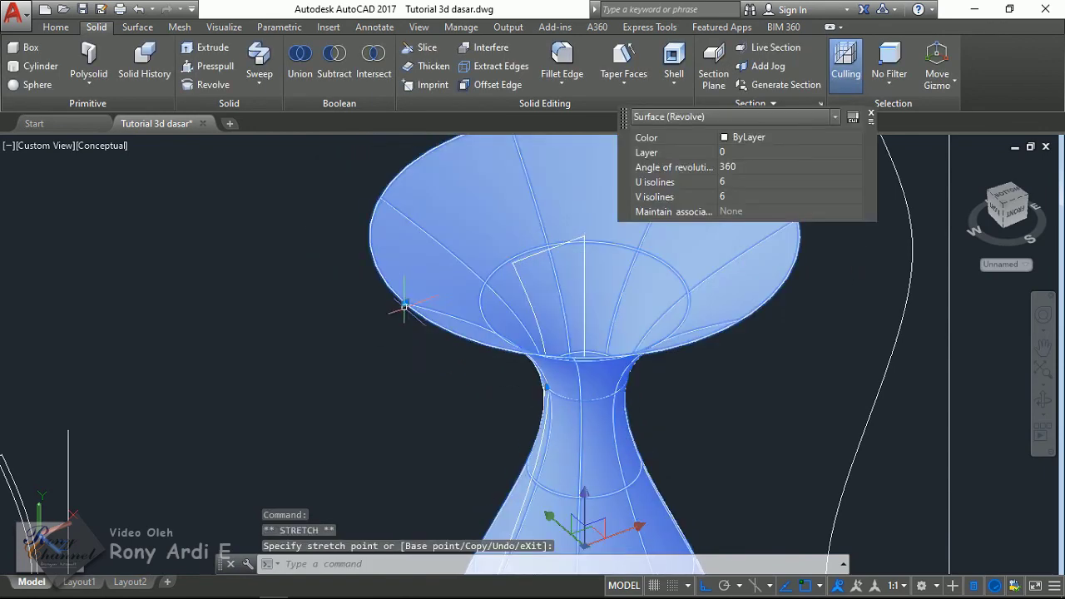
pyautogui.scroll(2, 393, 279)
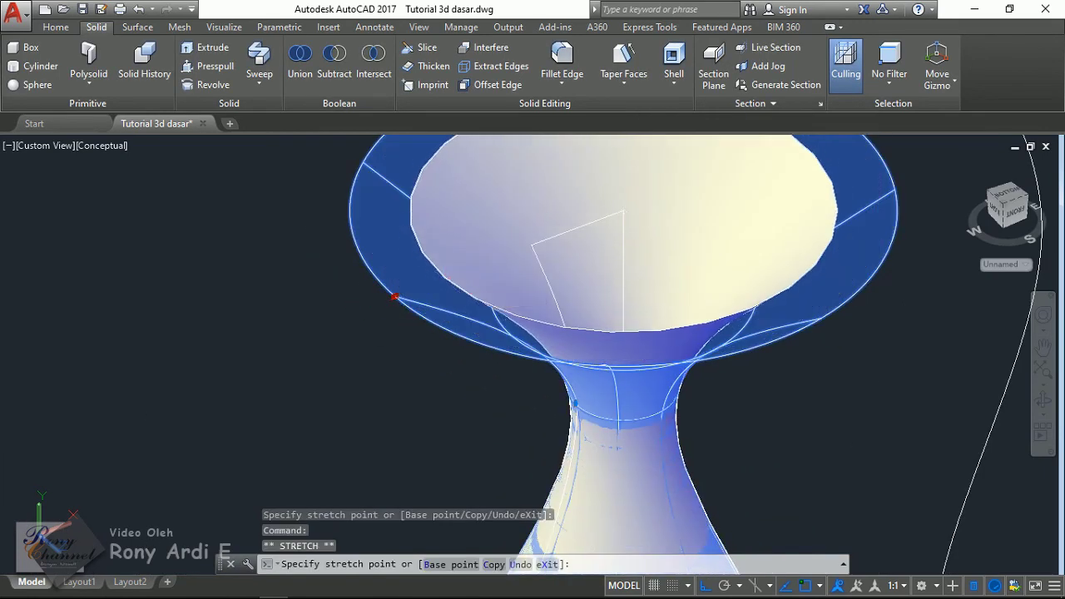
pyautogui.scroll(-3, 467, 278)
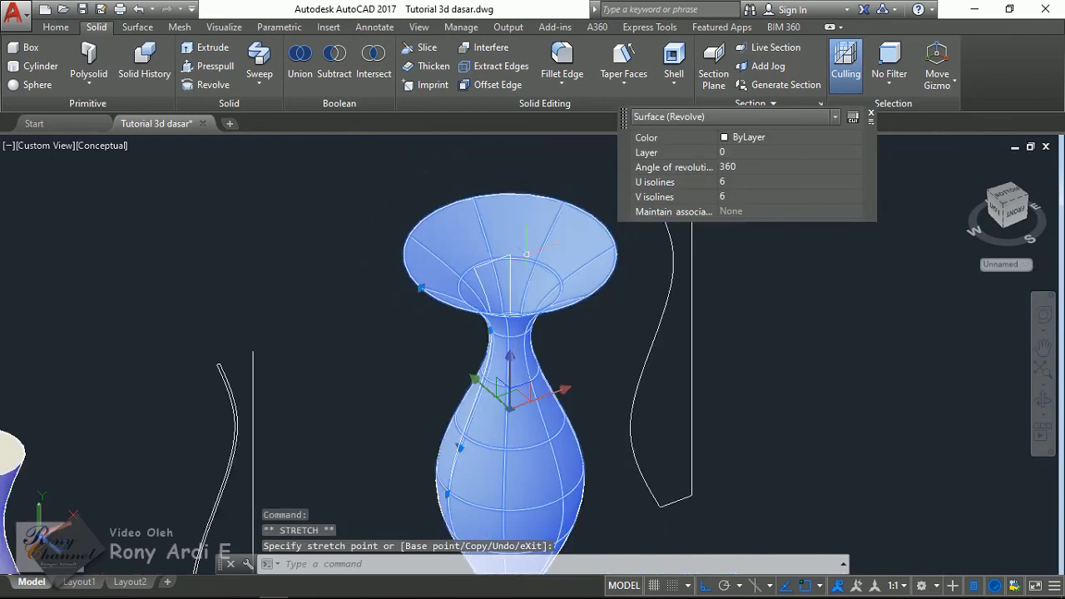
pyautogui.scroll(-3, 622, 276)
pyautogui.scroll(-2, 692, 313)
pyautogui.press('Escape')
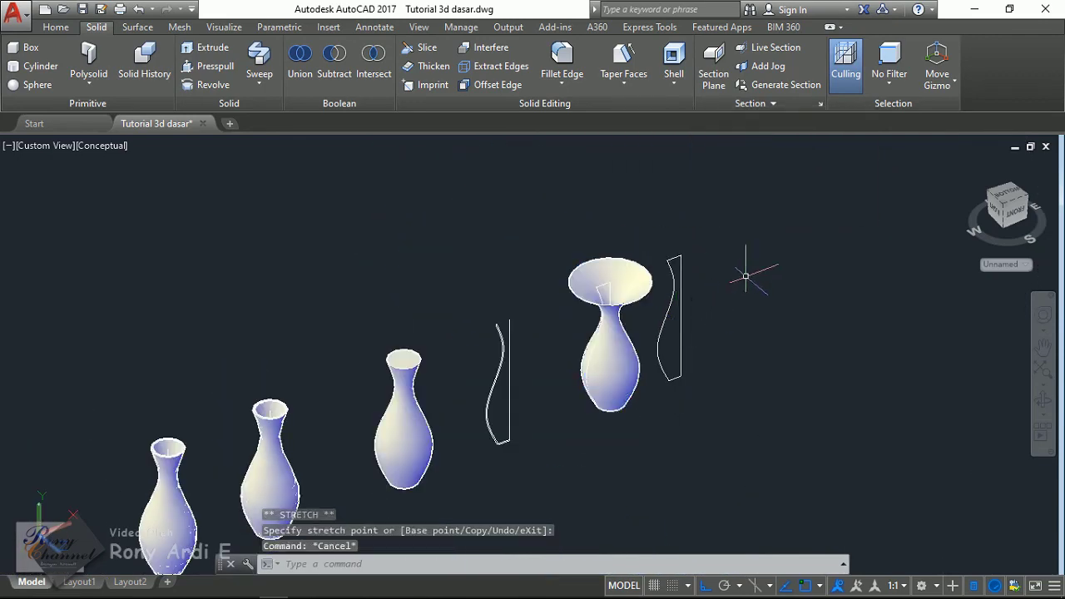
# - Zoom and pan out to show the whole table and vase row
pyautogui.scroll(-2, 793, 293)
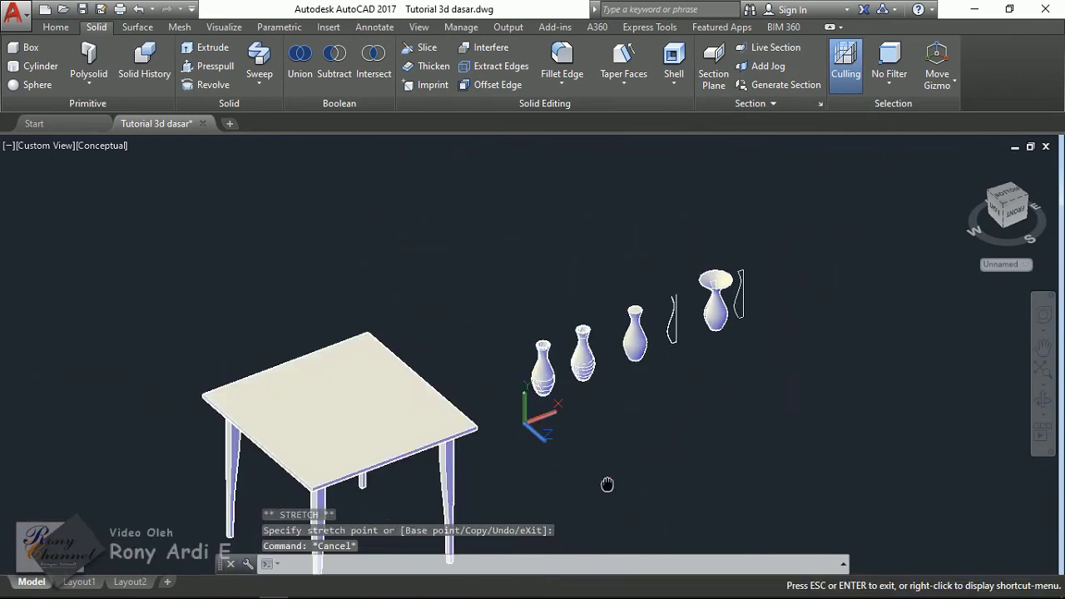
pyautogui.moveTo(607, 488); pyautogui.dragTo(578, 392, button='middle')
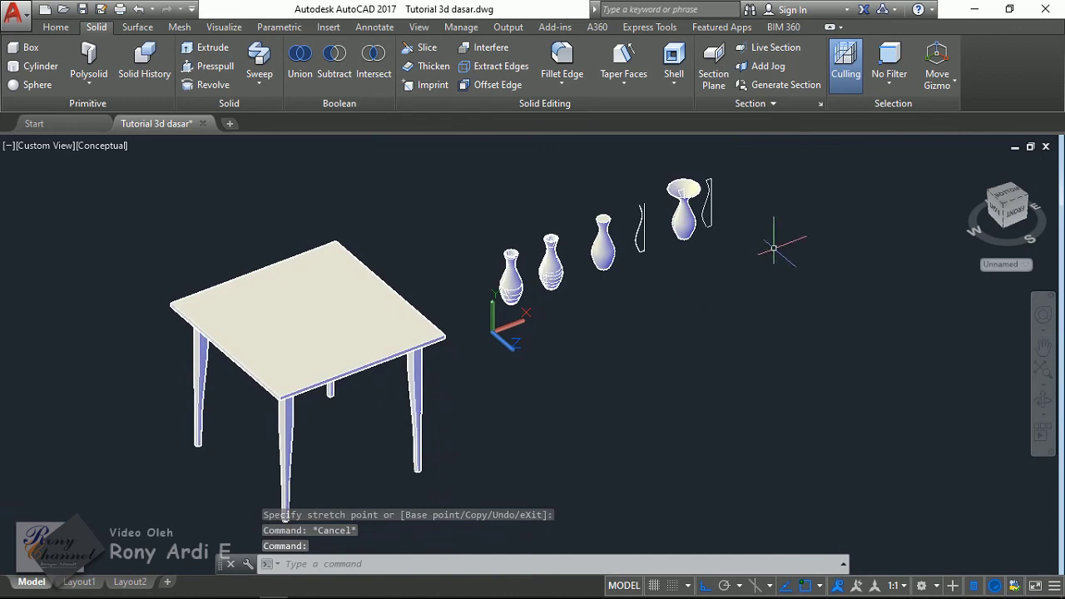
pyautogui.scroll(2, 747, 183)
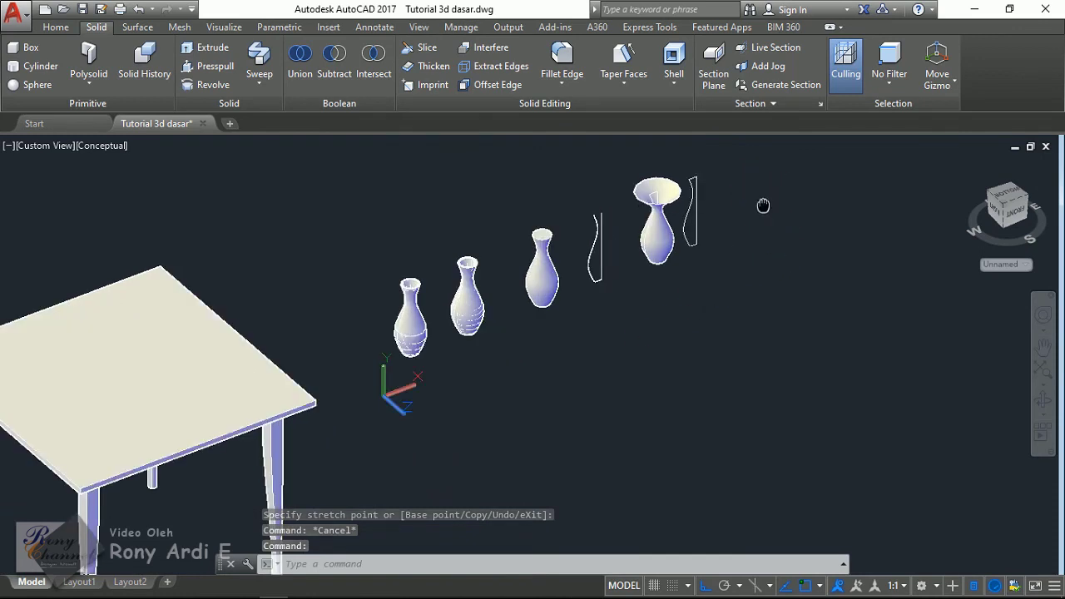
pyautogui.moveTo(763, 206); pyautogui.dragTo(635, 297, button='middle')
pyautogui.scroll(3, 613, 305)
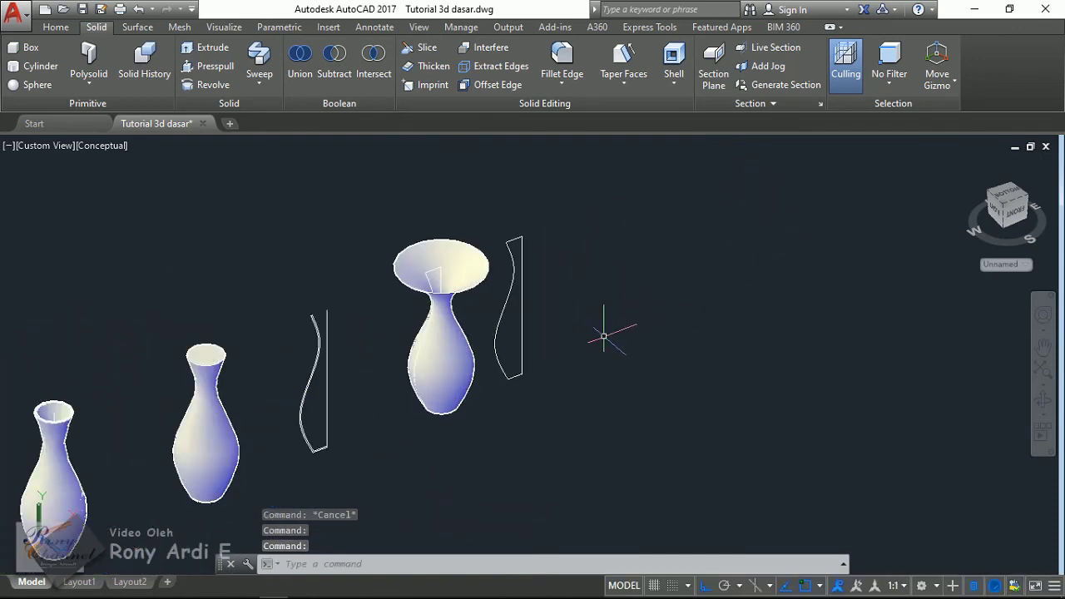
# - Draw a circle of radius 42.7731 beside the flared vase
pyautogui.scroll(2, 604, 337)
pyautogui.write('c')
pyautogui.press('Return')
pyautogui.click(588, 297)
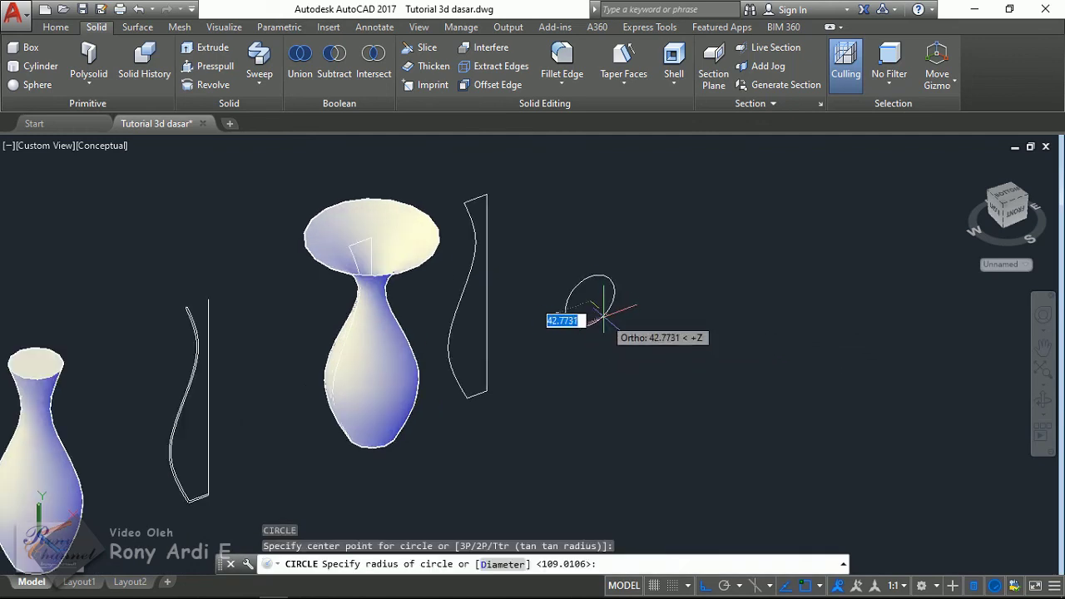
pyautogui.click(603, 315)
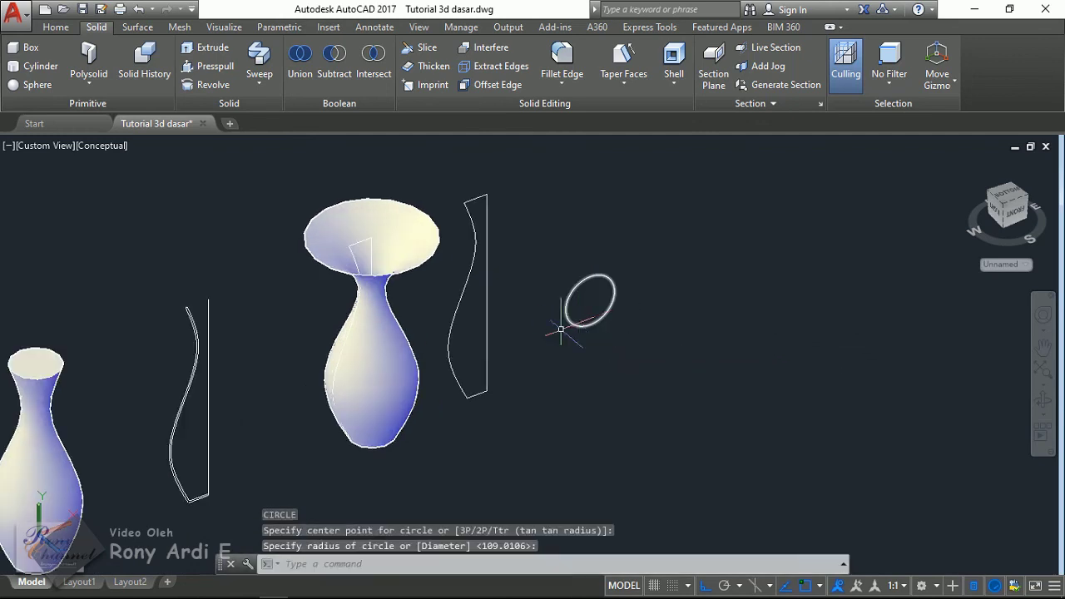
pyautogui.scroll(-3, 623, 316)
pyautogui.scroll(1, 630, 302)
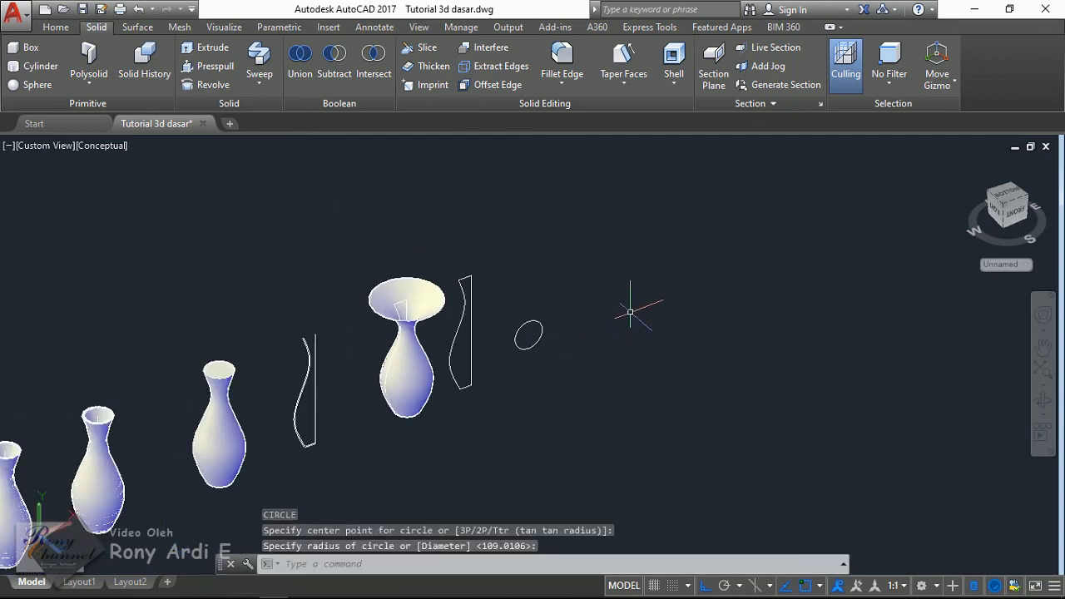
# - Draw a vertical line upward from the circle's centre
pyautogui.click(528, 334)
pyautogui.press('Escape')
pyautogui.scroll(3, 547, 322)
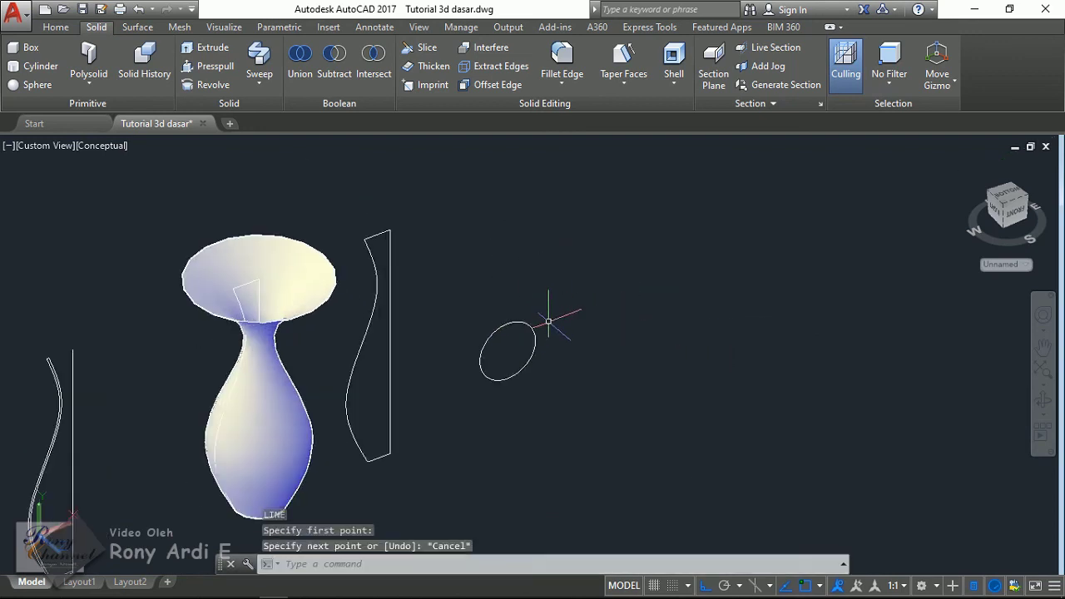
pyautogui.press('Return')
pyautogui.click(508, 353)
pyautogui.click(496, 197)
pyautogui.press('Escape')
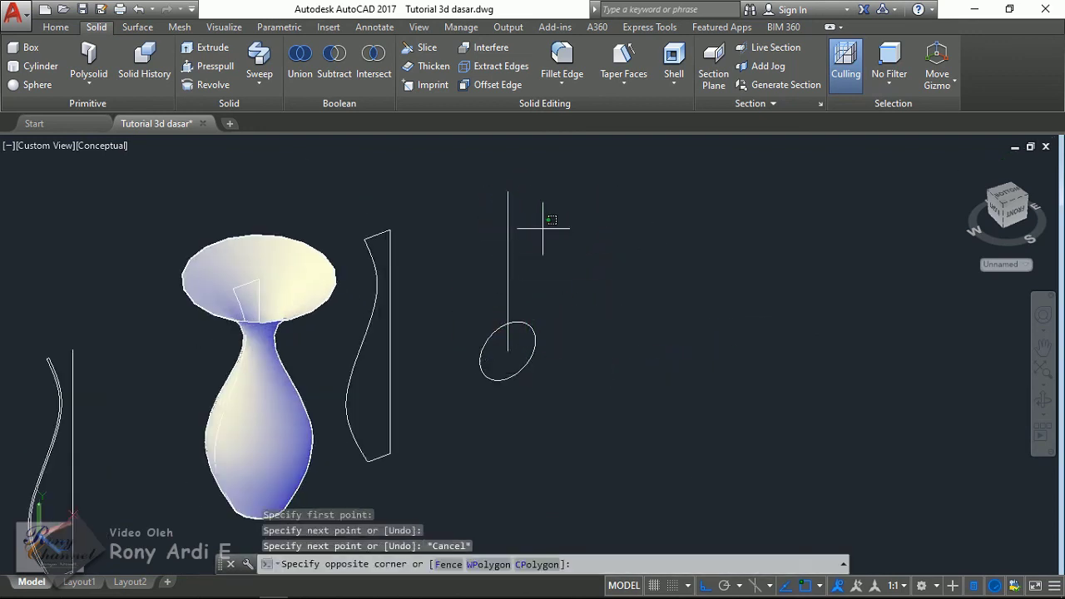
# - Move the vertical line up and to the right of the circle
pyautogui.moveTo(566, 192); pyautogui.dragTo(445, 321)
pyautogui.press('m')
pyautogui.press('Return')
pyautogui.click(599, 345)
pyautogui.click(757, 267)
pyautogui.press('Escape')
# - Window-select the circle and look for the Revolve tool on the ribbon
pyautogui.click(641, 341)
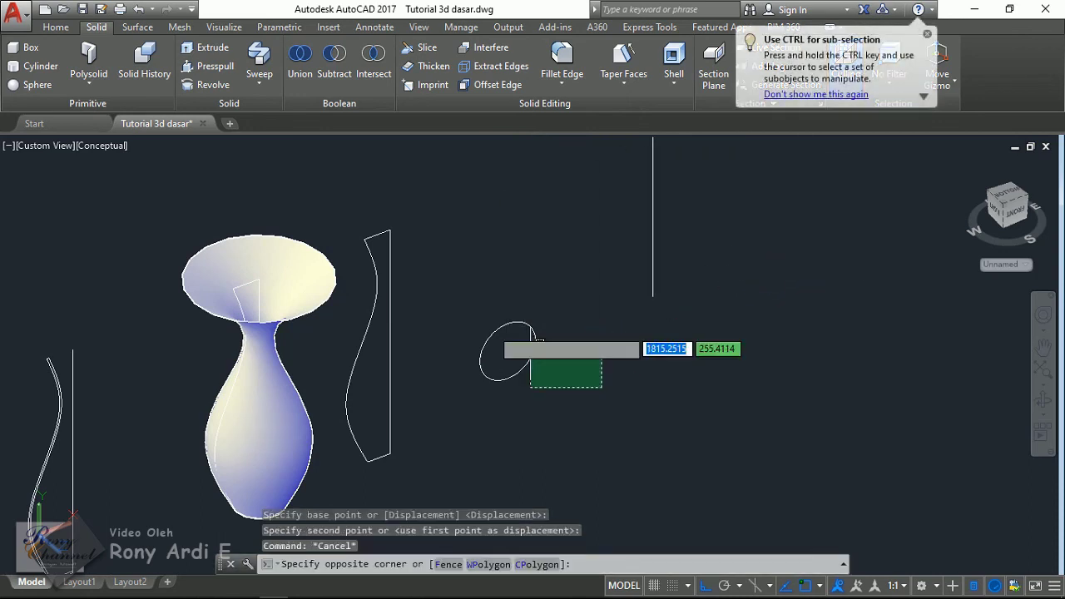
pyautogui.click(468, 310)
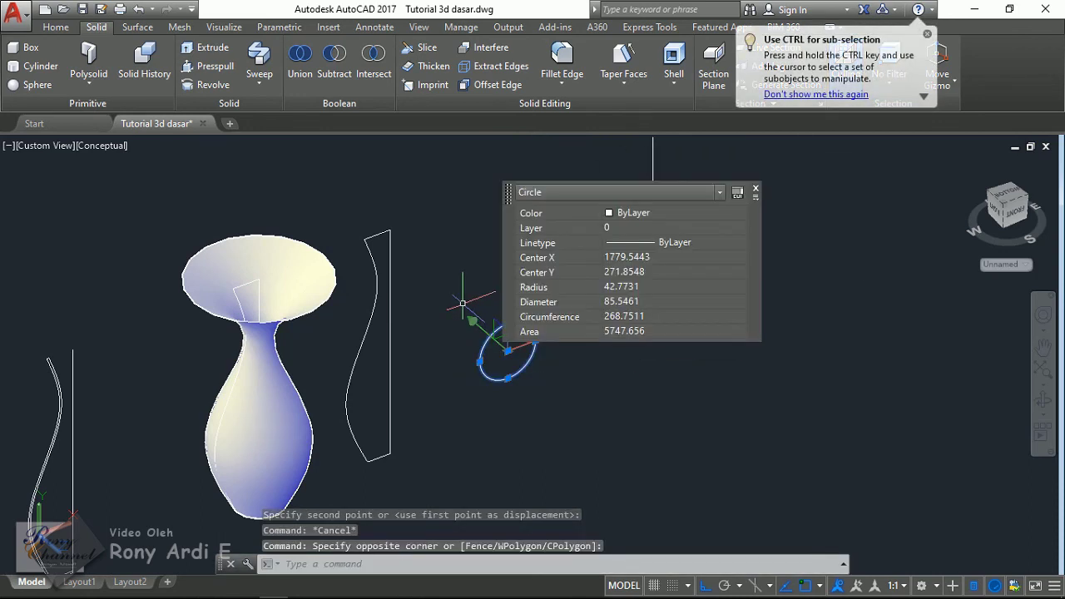
pyautogui.click(56, 27)
pyautogui.click(96, 27)
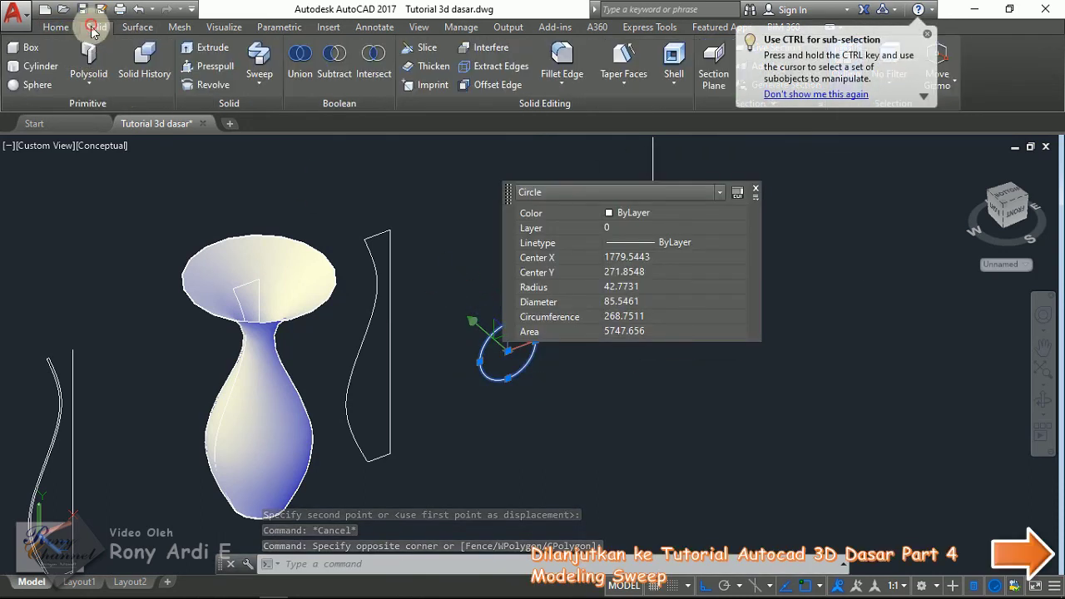
# - Restart the Revolve command after a false start and pick the circle as the profile
pyautogui.click(56, 27)
pyautogui.click(60, 57)
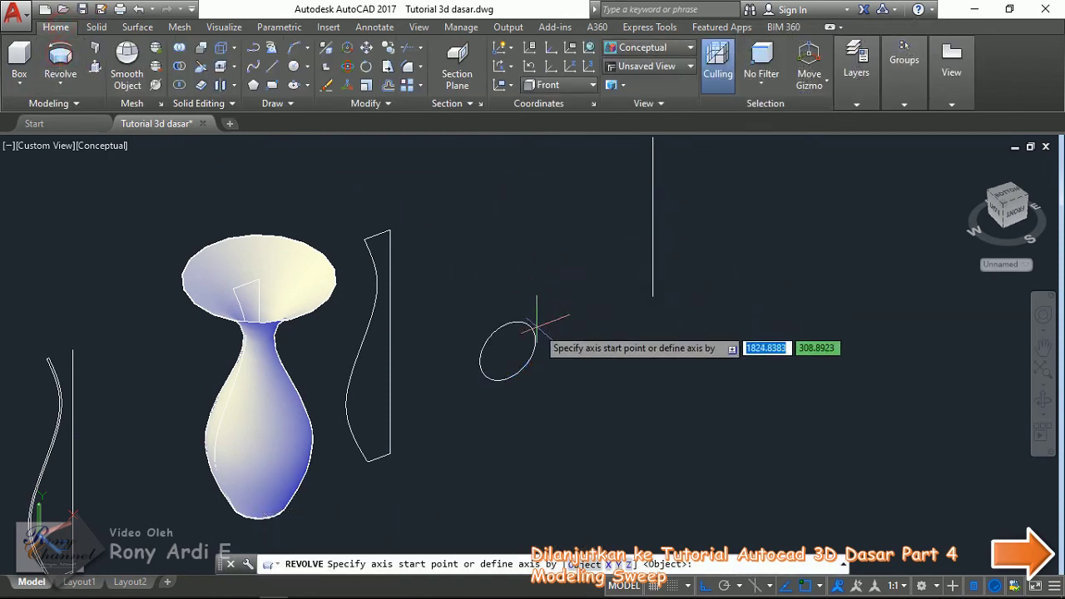
pyautogui.click(499, 325)
pyautogui.press('Escape')
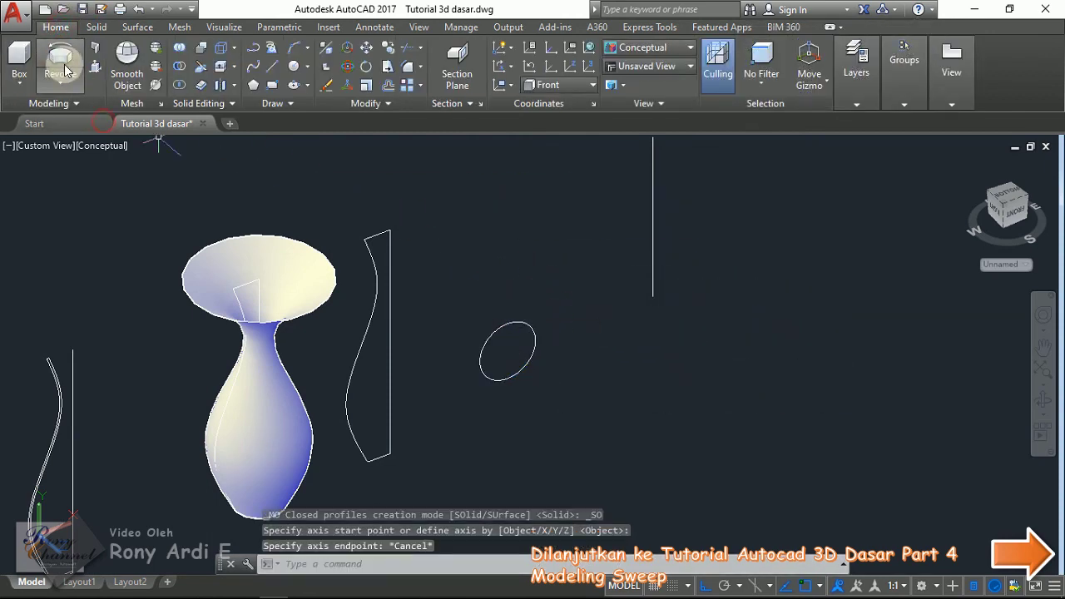
pyautogui.click(60, 56)
pyautogui.moveTo(541, 364); pyautogui.dragTo(473, 284)
pyautogui.press('Return')
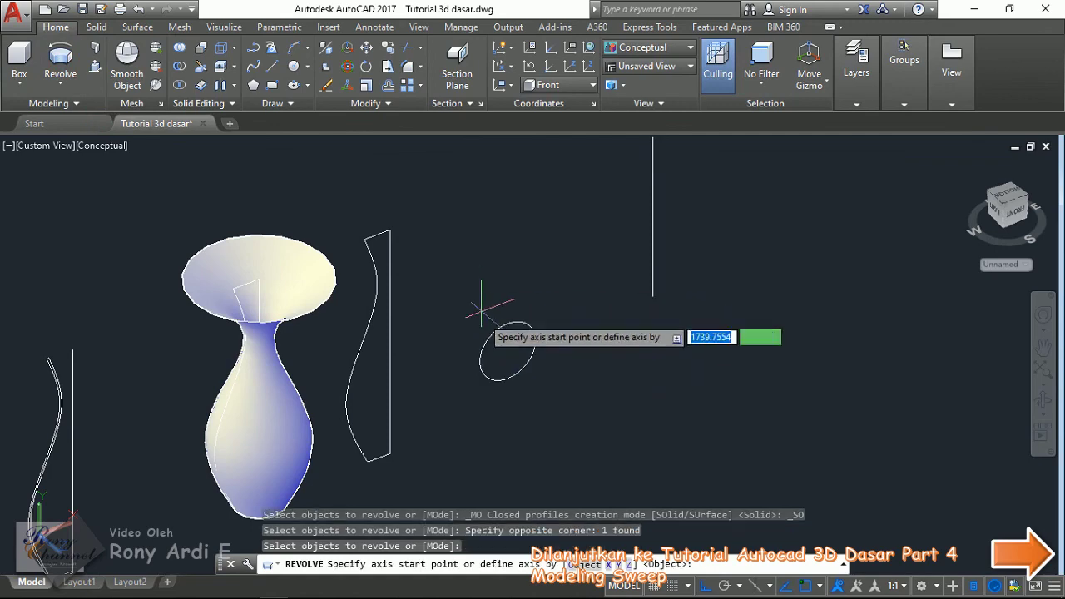
# - Use the vertical line's two endpoints as the axis and revolve the full 360° into a torus
pyautogui.scroll(-4, 500, 337)
pyautogui.click(552, 323)
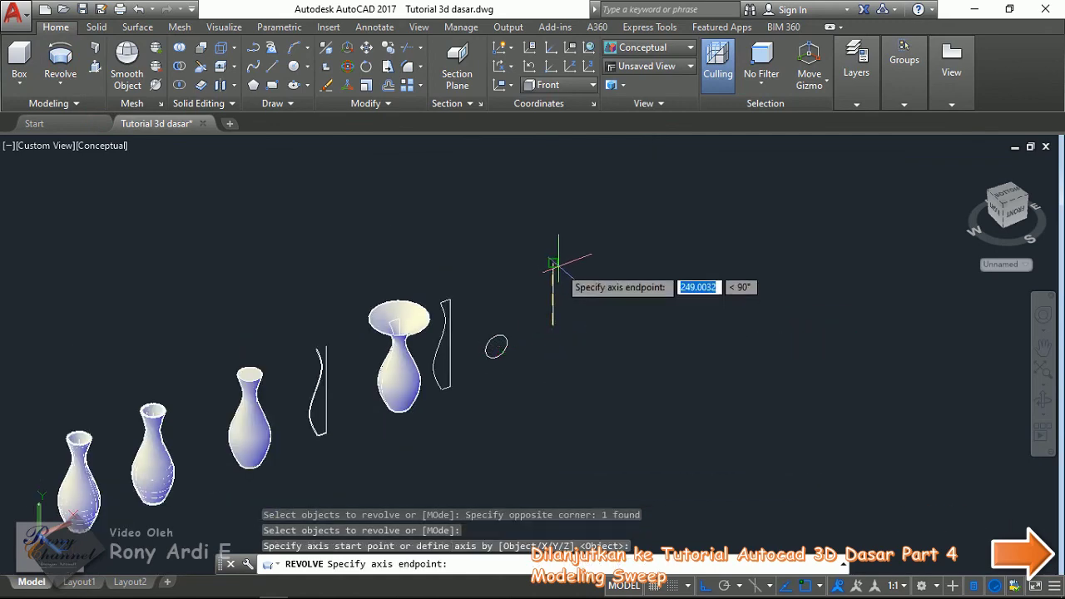
pyautogui.click(554, 248)
pyautogui.press('Return')
pyautogui.scroll(3, 582, 249)
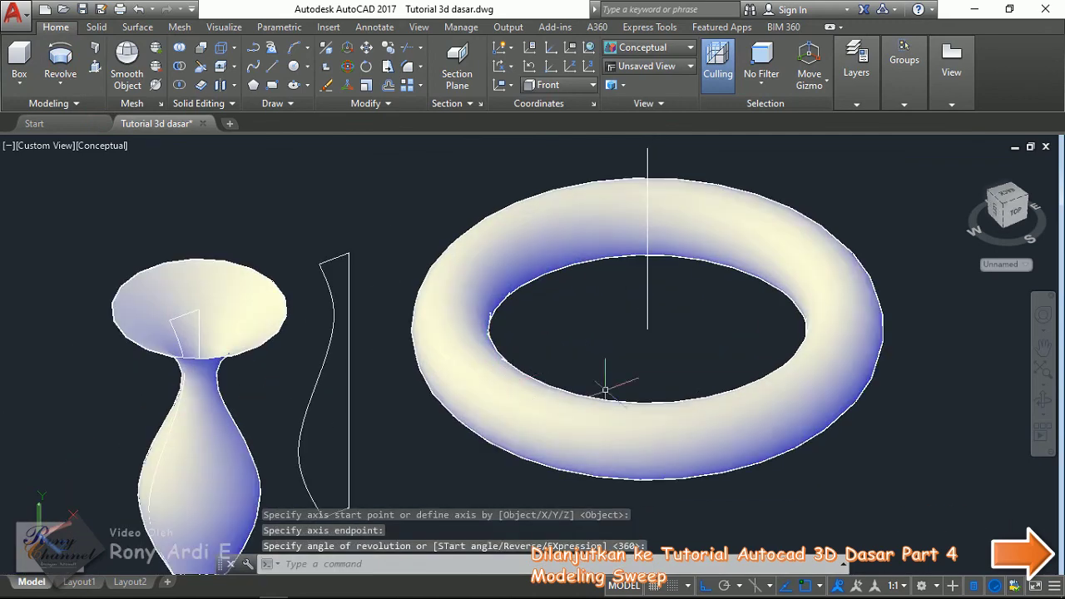
pyautogui.scroll(-4, 599, 241)
pyautogui.scroll(-2, 608, 224)
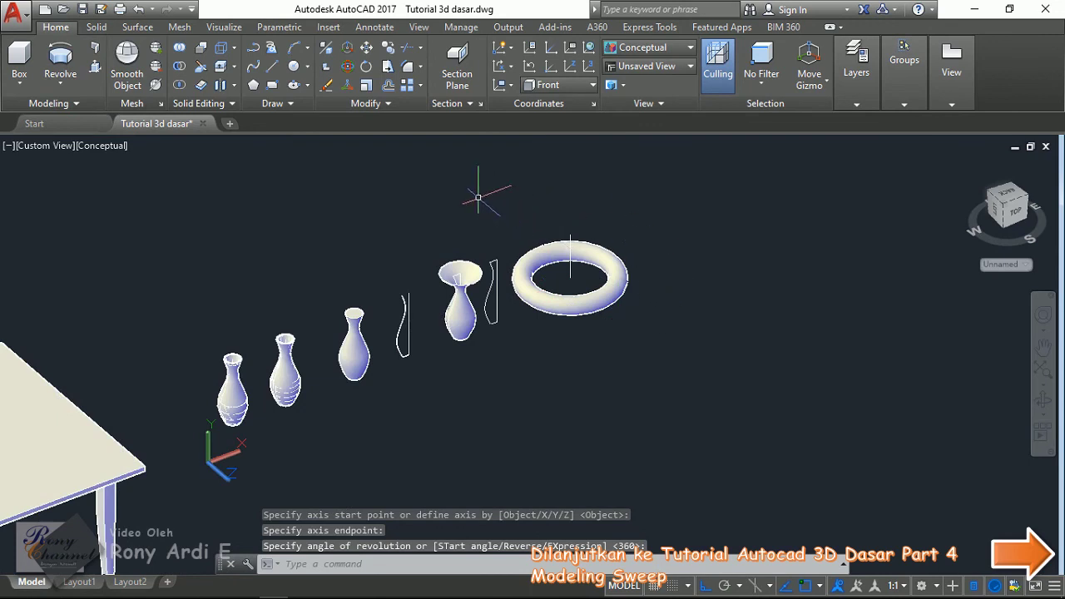
pyautogui.scroll(-2, 549, 204)
pyautogui.scroll(-2, 624, 210)
pyautogui.scroll(2, 641, 215)
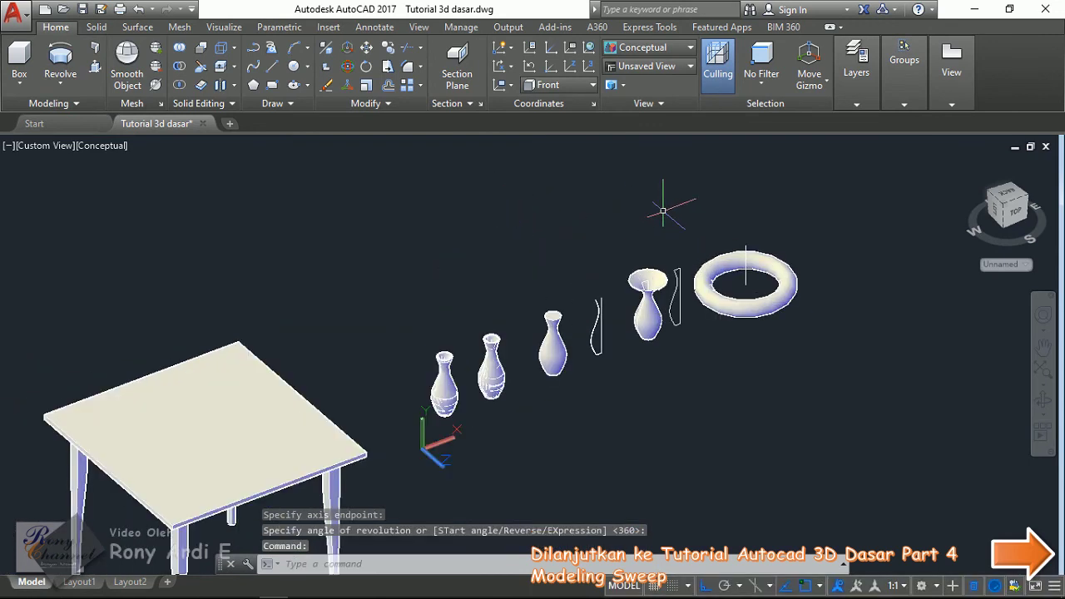